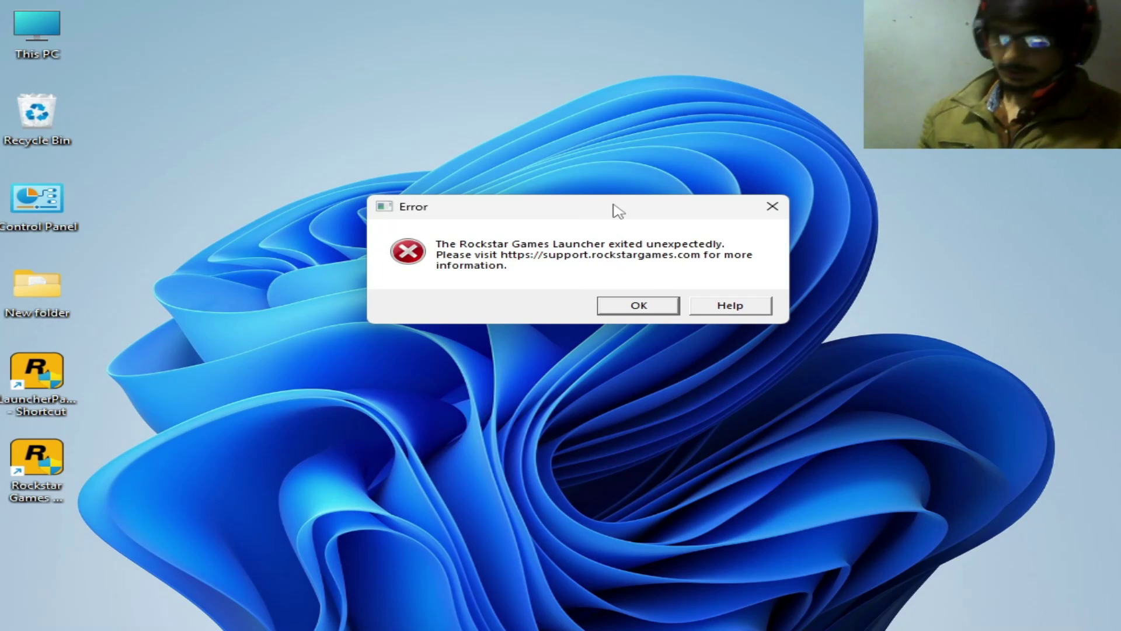
Step: Drag the Rockstar Games Launcher 'exited unexpectedly' error dialog aside
drag(574, 197, 598, 253)
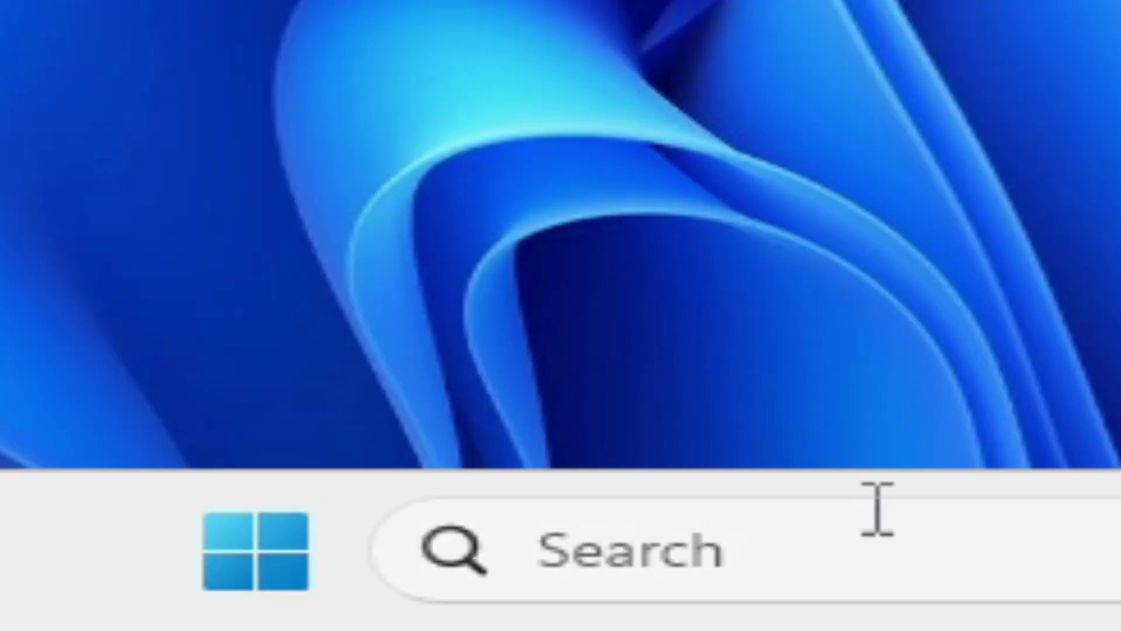
Step: Search for 'regedit' and run Registry Editor as administrator
click(418, 605)
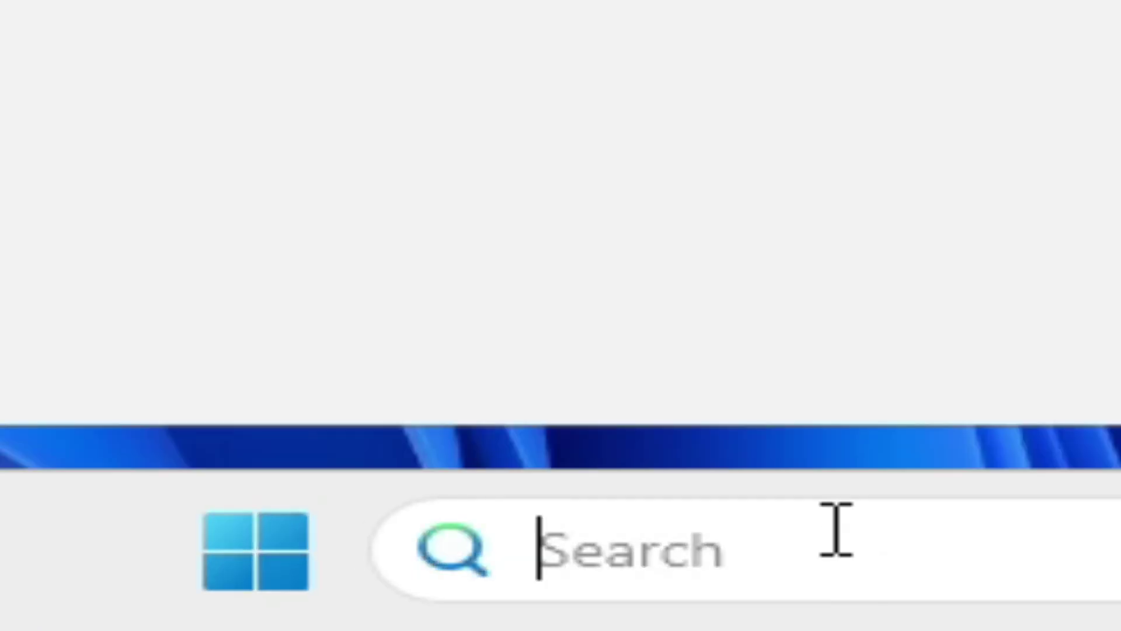
text(re)
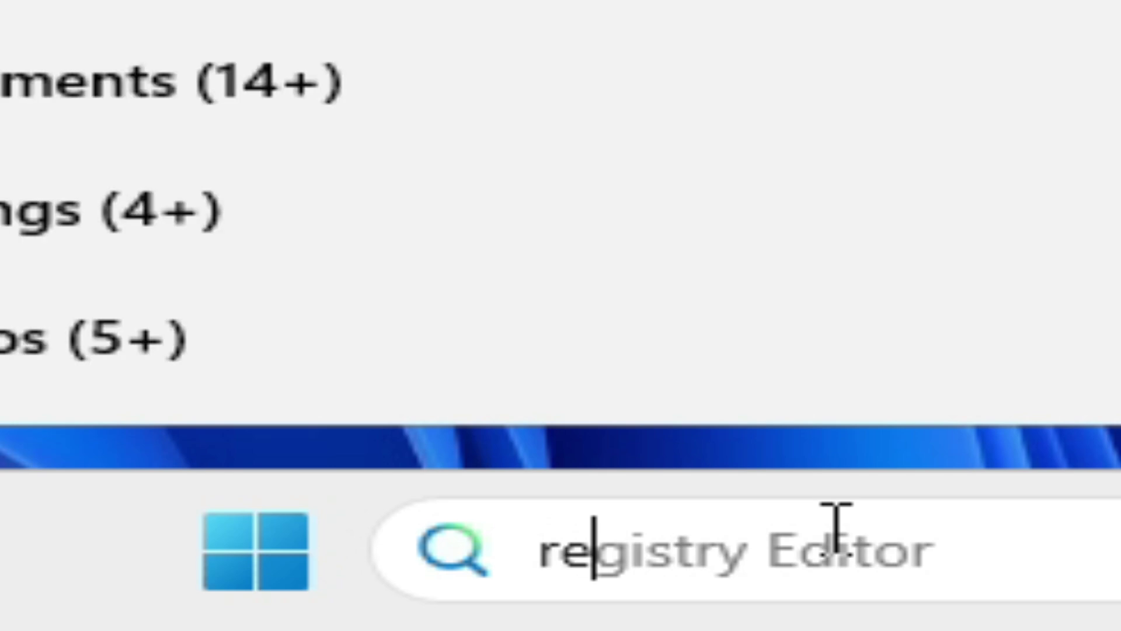
text(gedit)
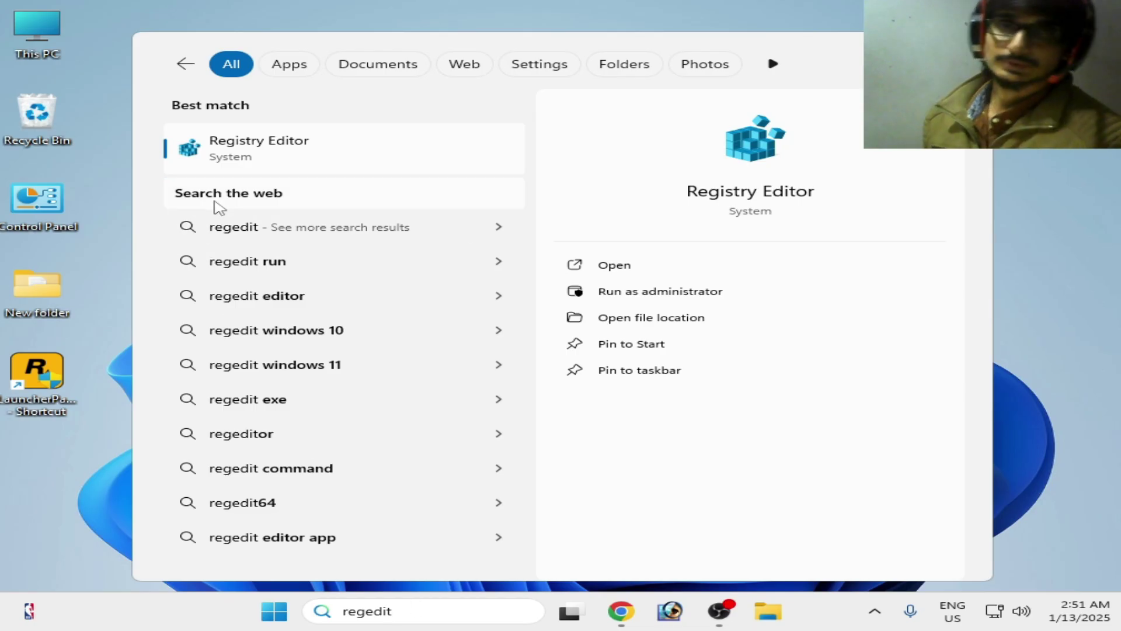
right_click(239, 159)
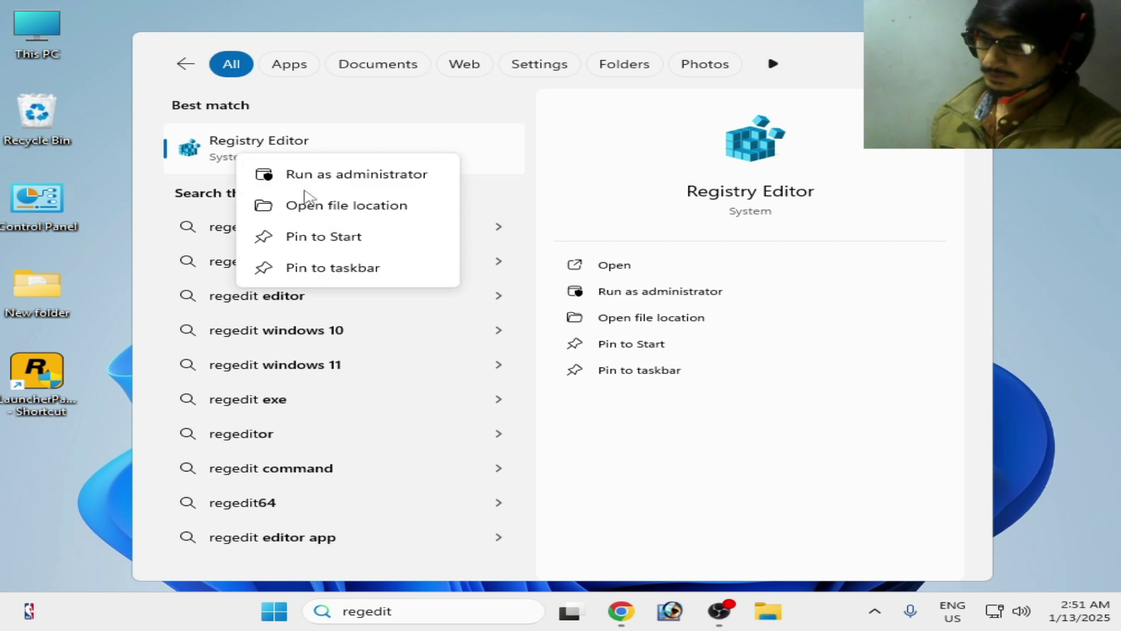
click(346, 184)
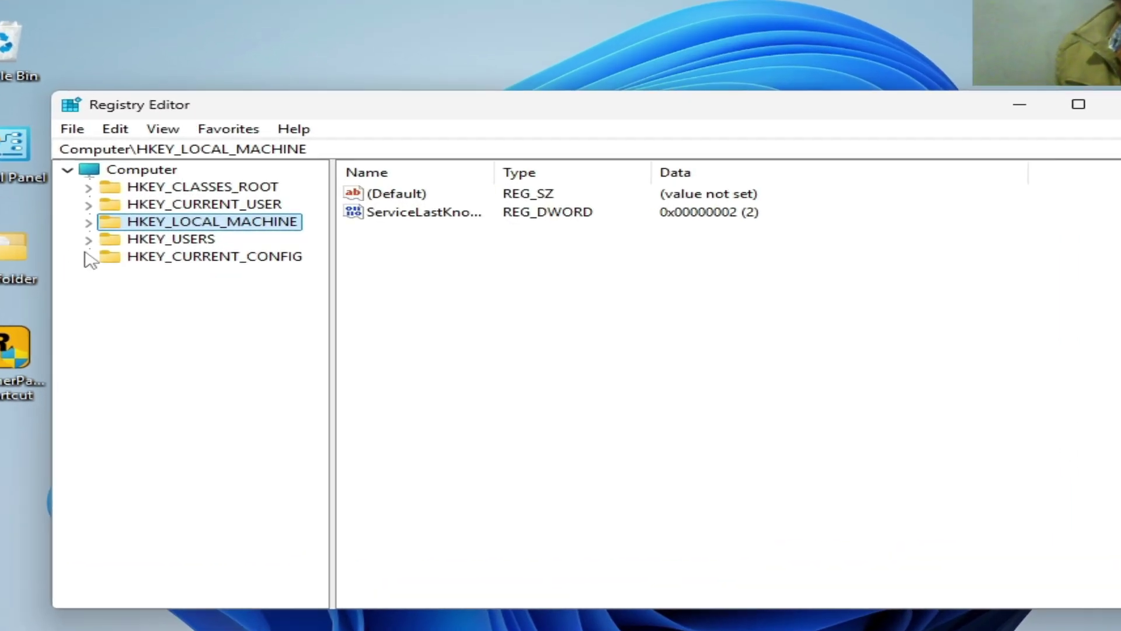
Step: Navigate the registry tree to HKEY_LOCAL_MACHINE\SOFTWARE\WOW6432Node\Rockstar Games
click(88, 223)
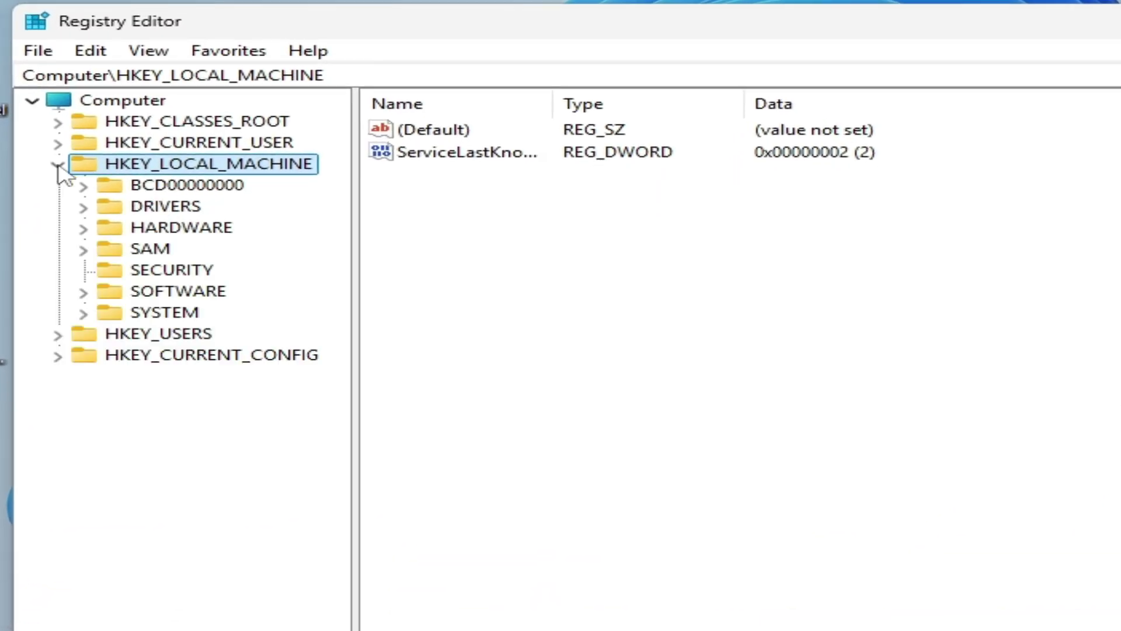
click(84, 292)
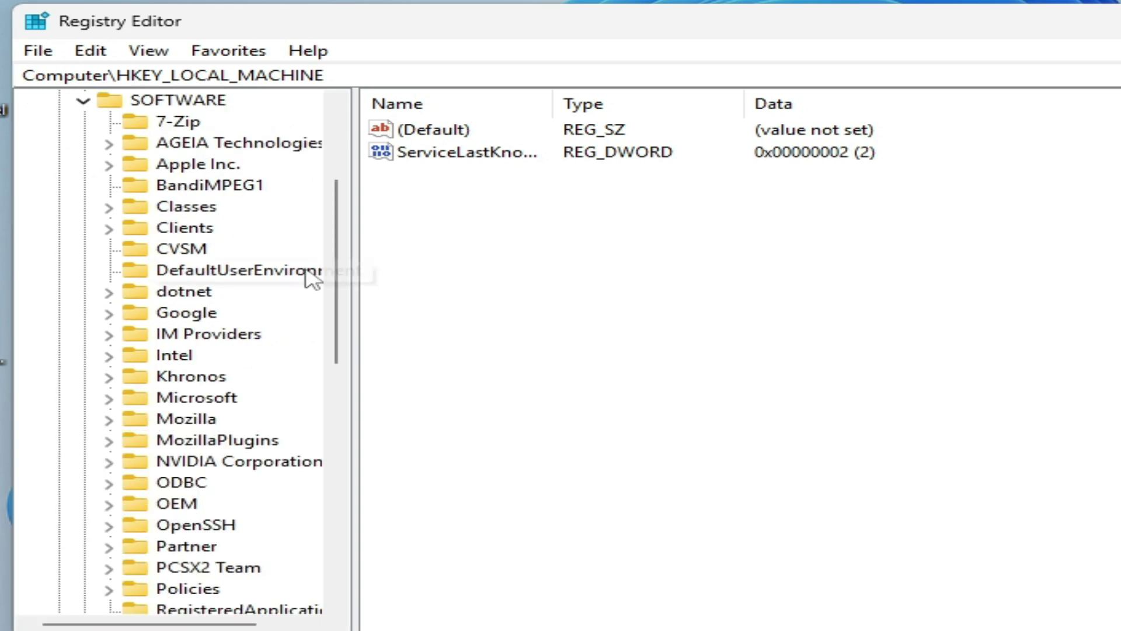
drag(338, 243, 340, 374)
click(109, 420)
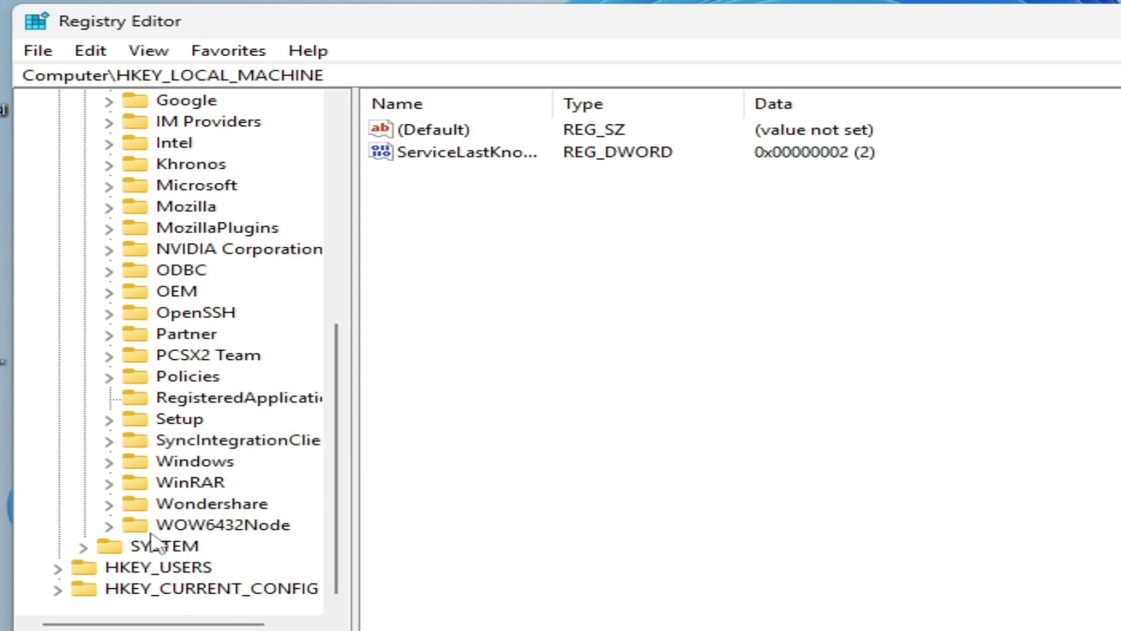
click(108, 526)
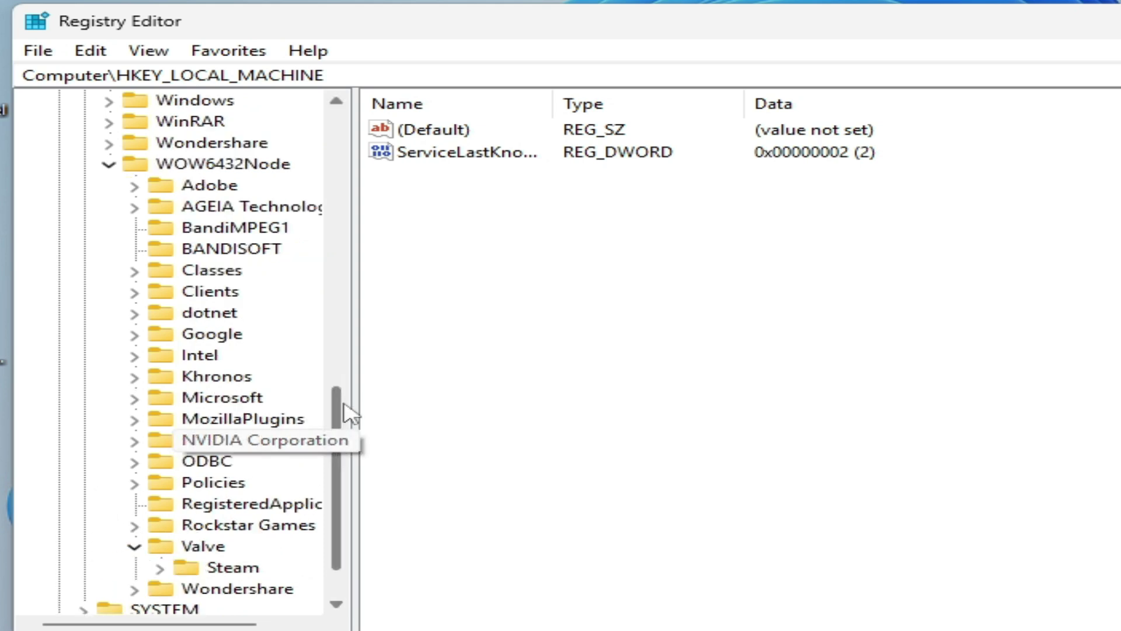
drag(336, 402, 343, 432)
click(217, 464)
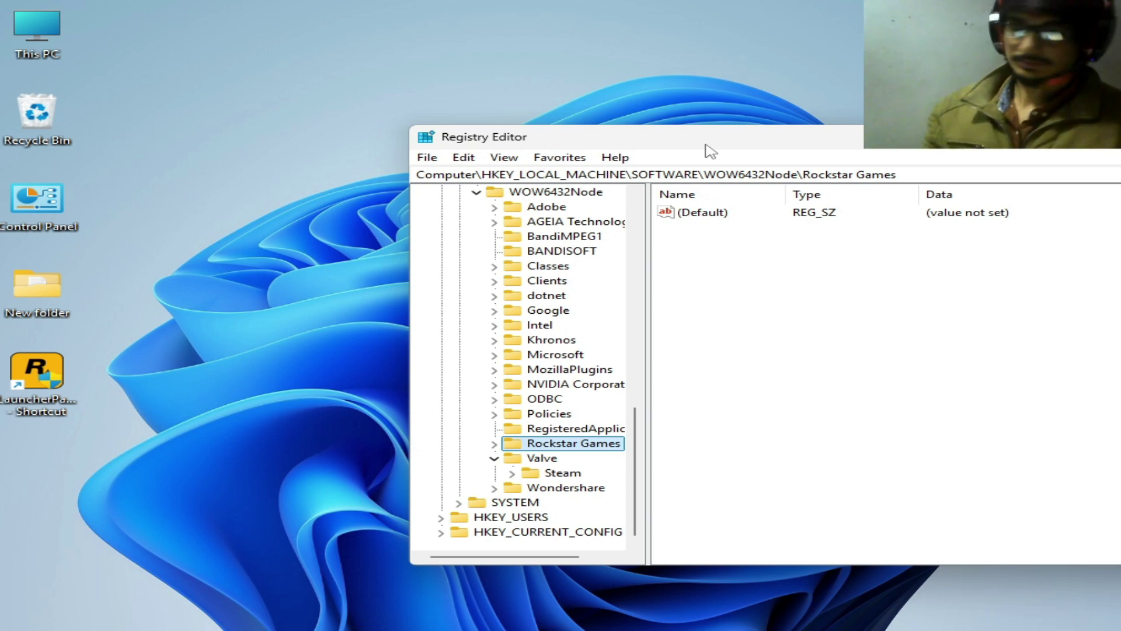
click(41, 50)
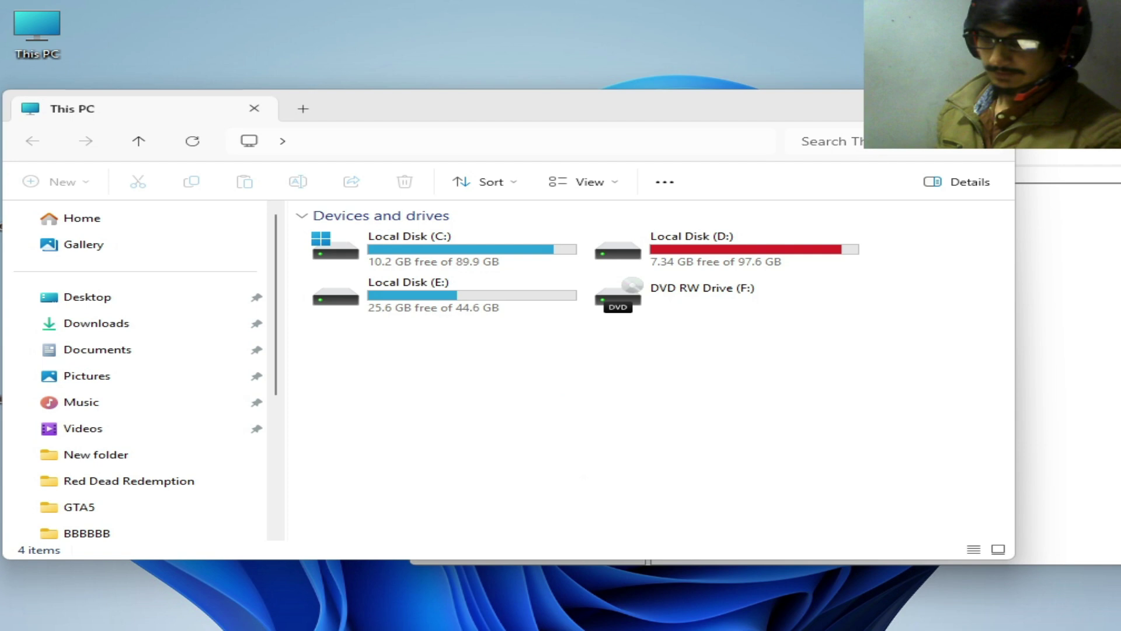
Step: Open C:\Program Files and inspect its Rockstar Games folder
double_click(374, 245)
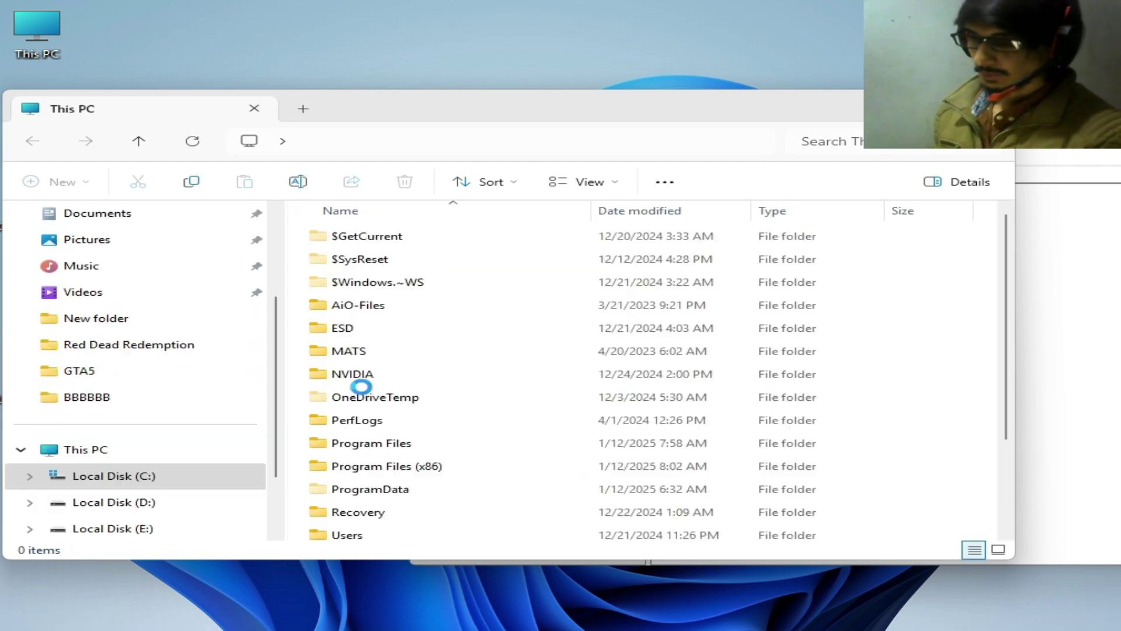
double_click(408, 444)
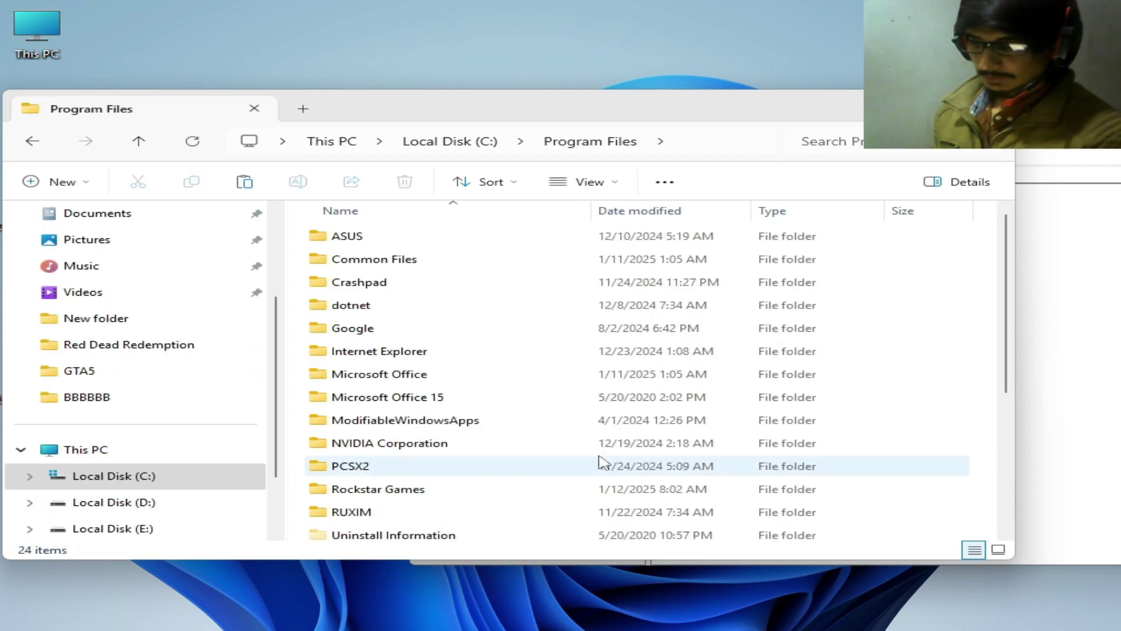
click(383, 501)
right_click(367, 496)
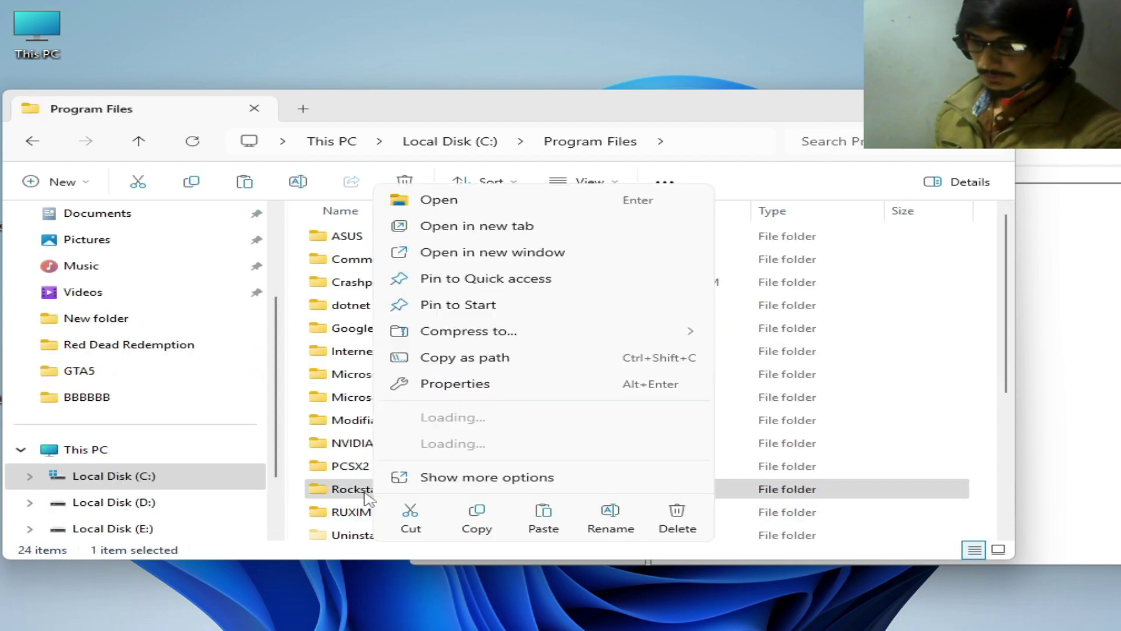
click(39, 150)
Step: Browse Program Files (x86)\Rockstar Games\Social Club, then return to Program Files (x86)
double_click(392, 470)
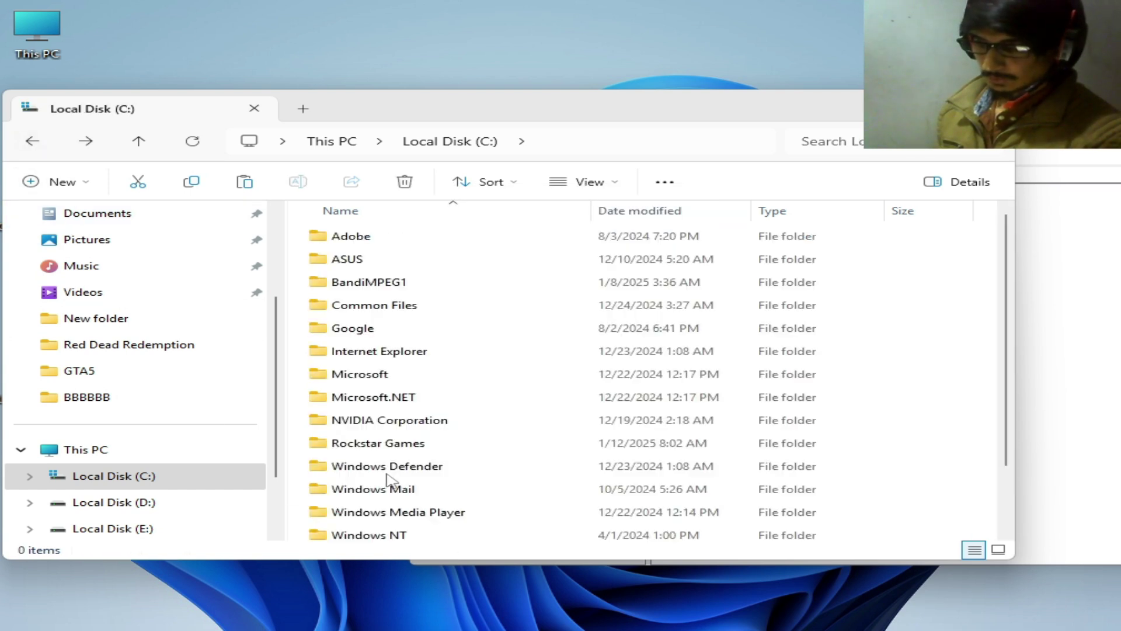
double_click(381, 444)
double_click(366, 237)
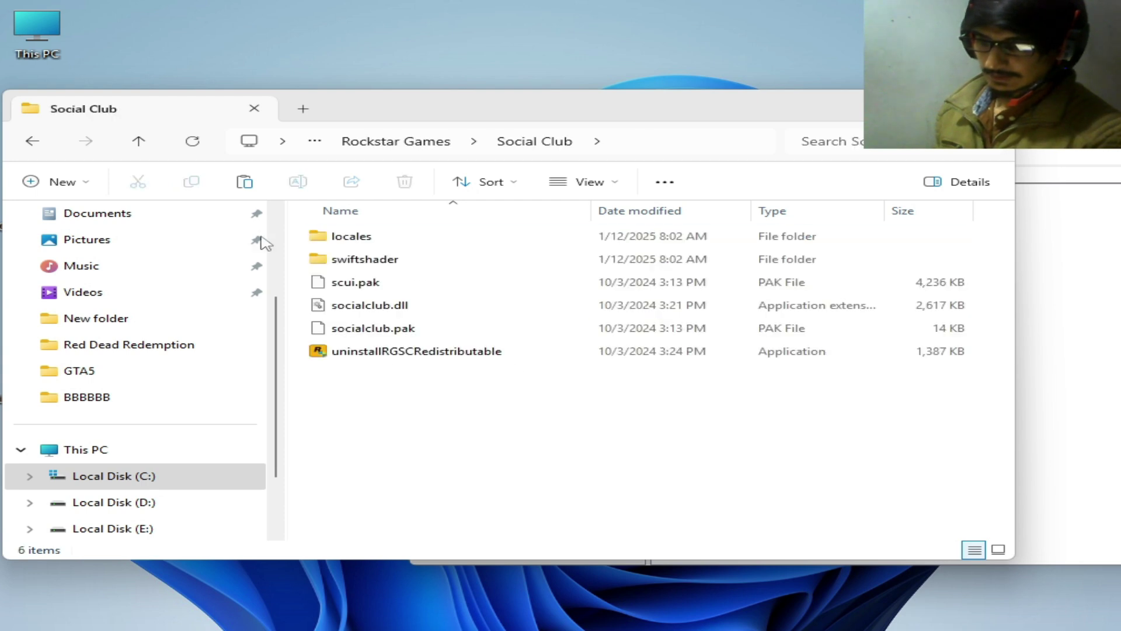
click(32, 146)
click(33, 146)
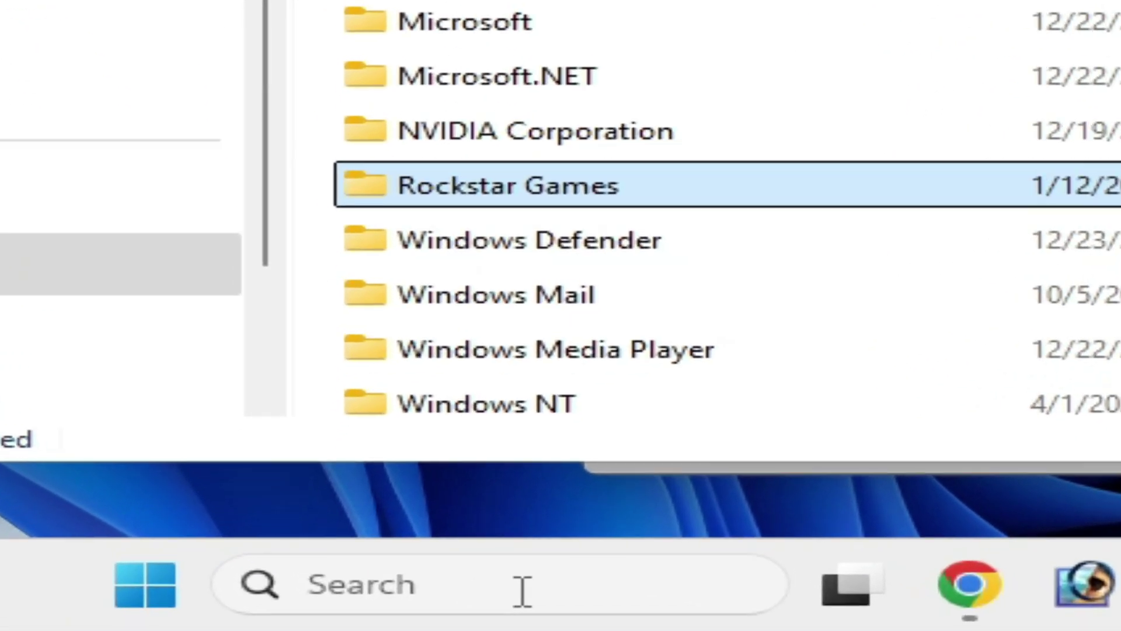
Step: Find Rockstar Games Launcher in Settings' Installed apps by searching 'rock'
click(520, 591)
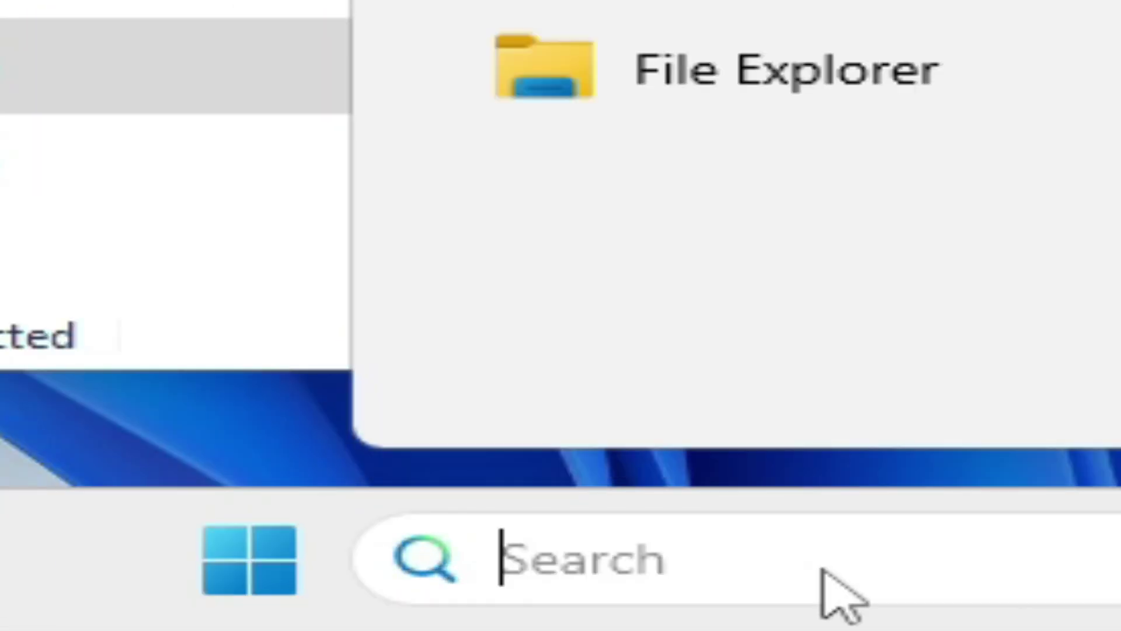
text(sett)
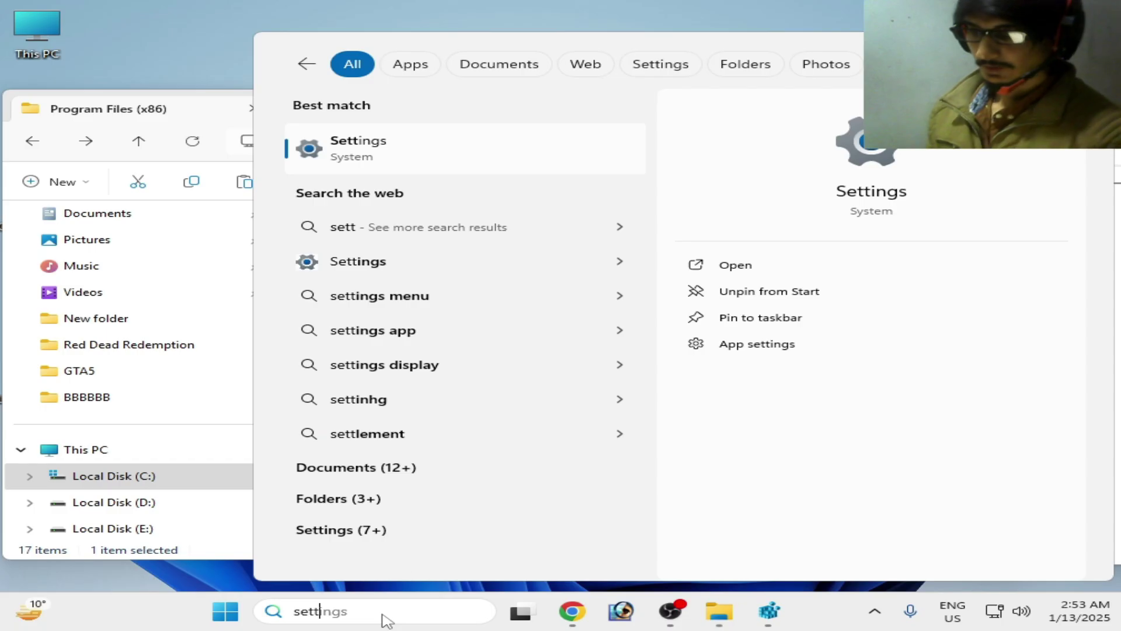
click(385, 167)
click(156, 360)
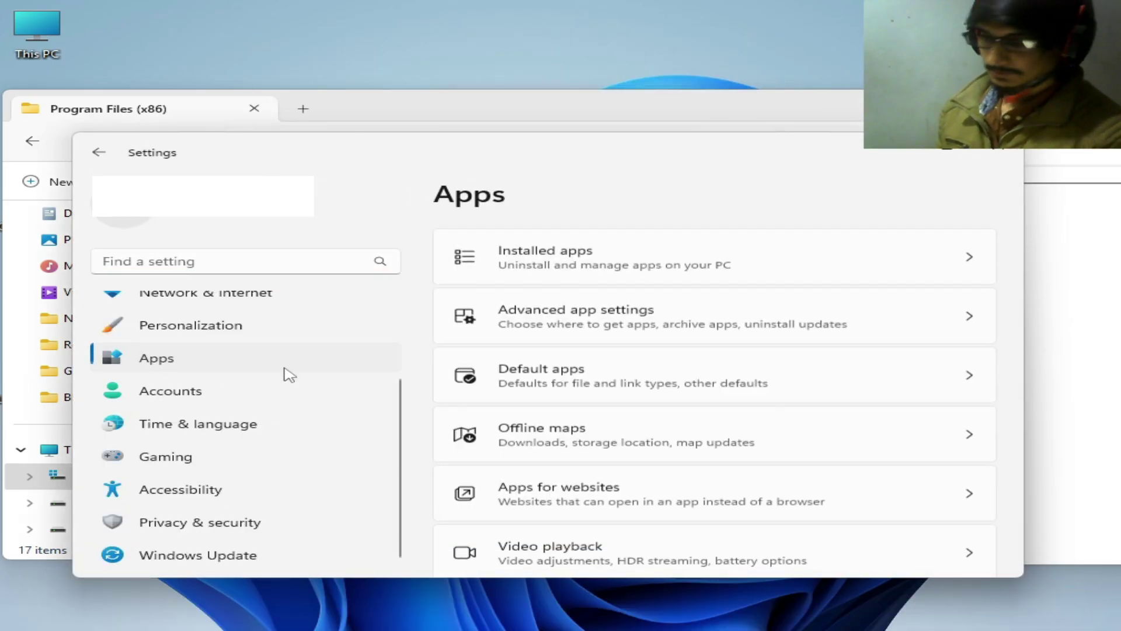
click(672, 263)
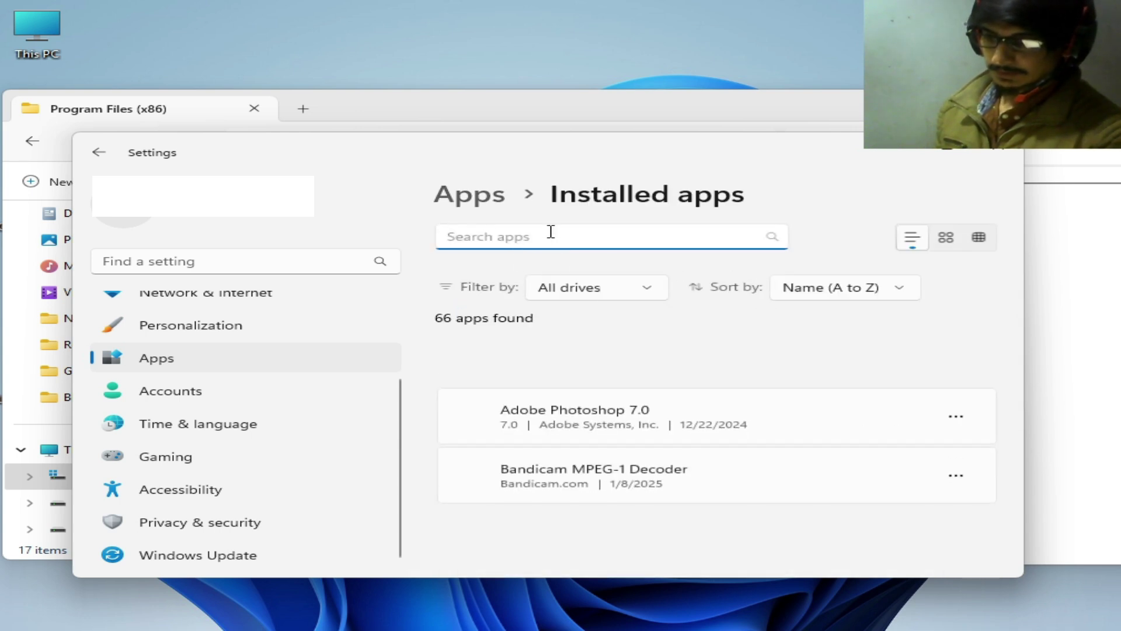
click(481, 238)
text(rock)
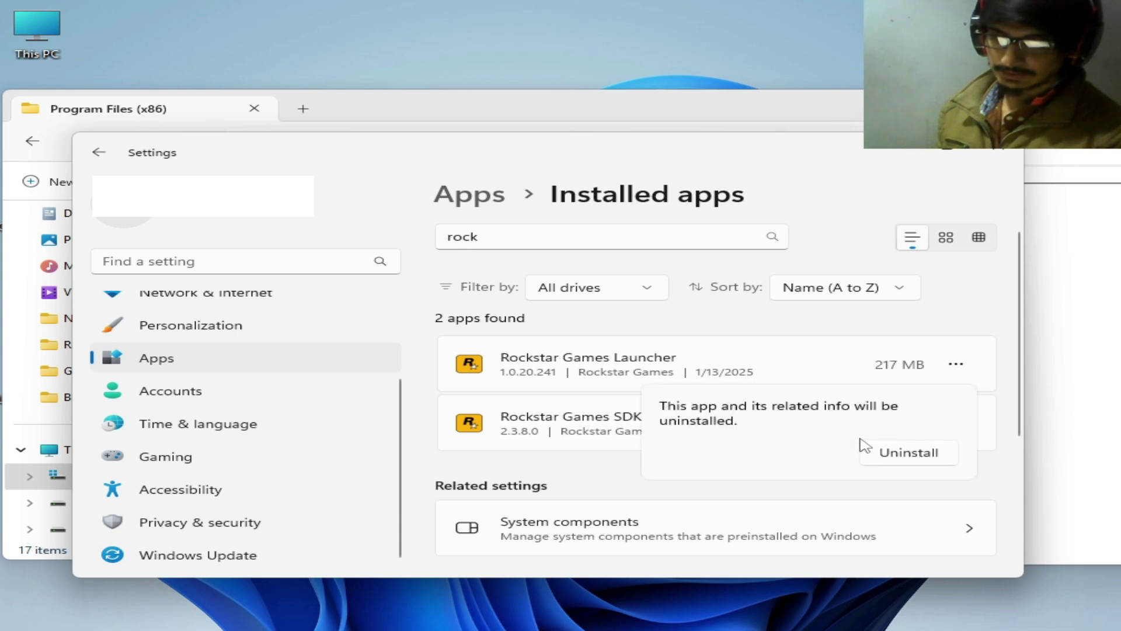
Step: Uninstall Rockstar Games Launcher, then close Settings
click(915, 452)
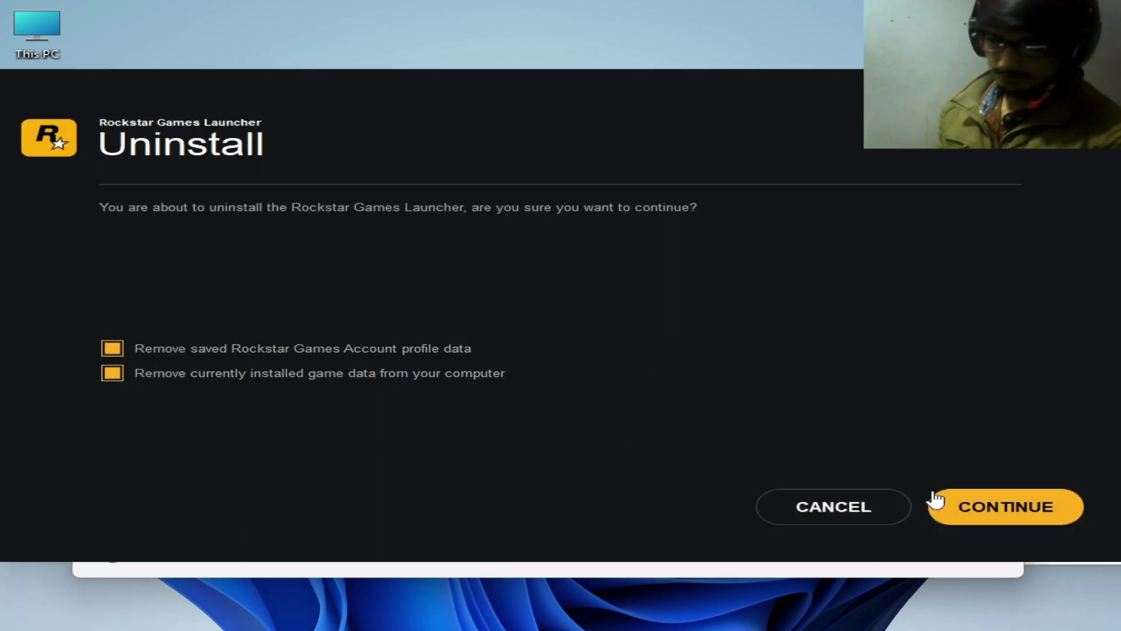
click(1015, 511)
click(1021, 508)
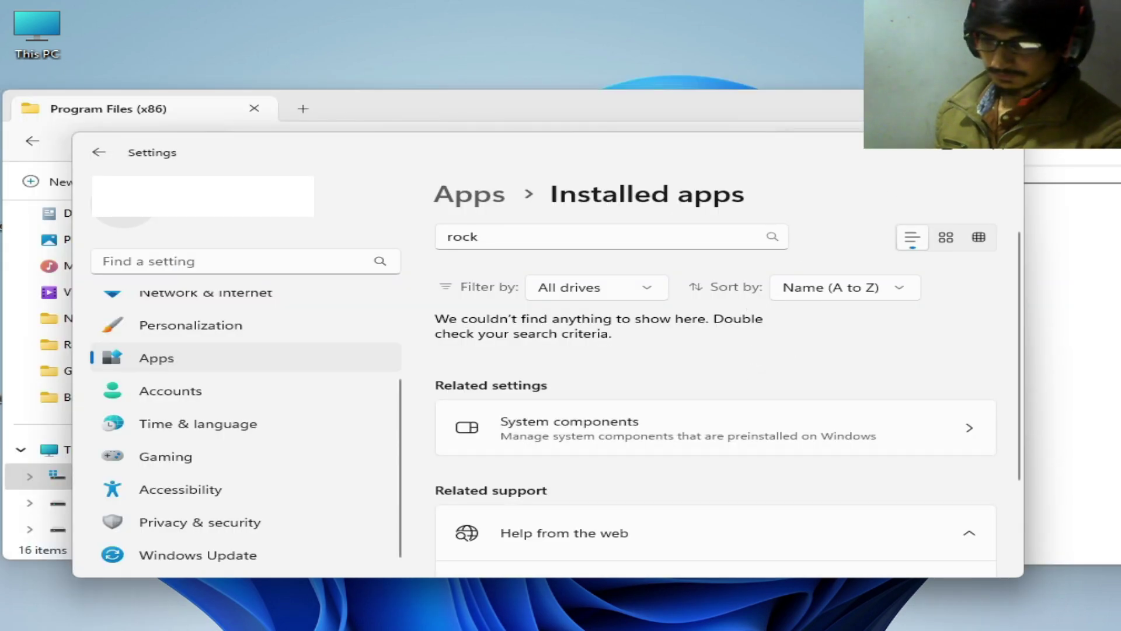
click(998, 153)
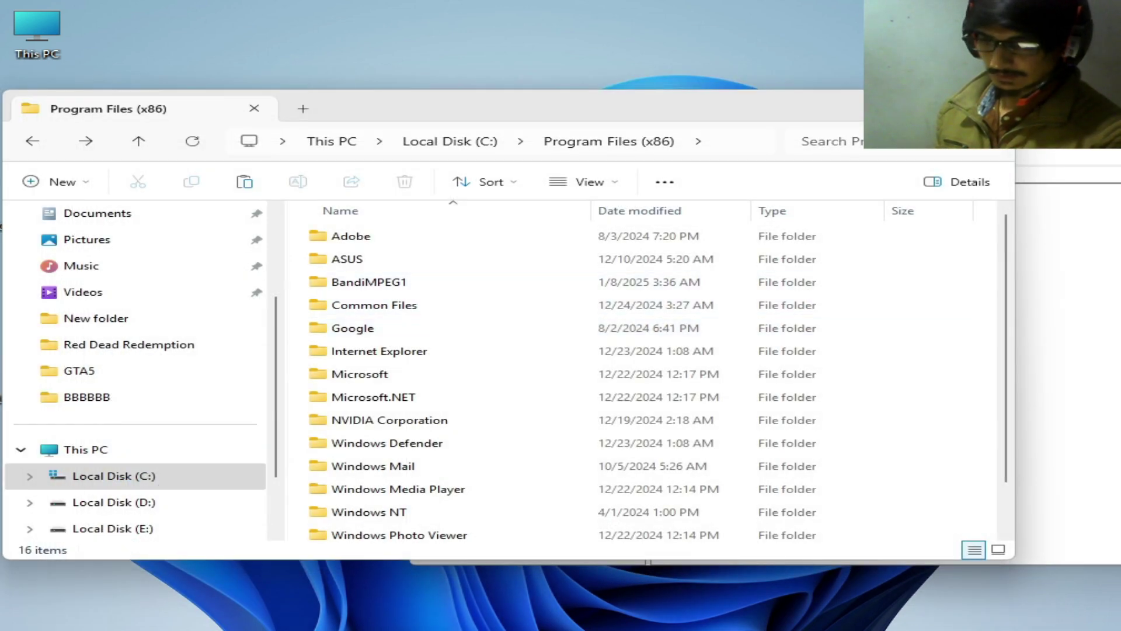
Step: Close File Explorer, delete the WOW6432Node\Rockstar Games registry key, and exit Registry Editor
click(996, 106)
drag(742, 145, 600, 74)
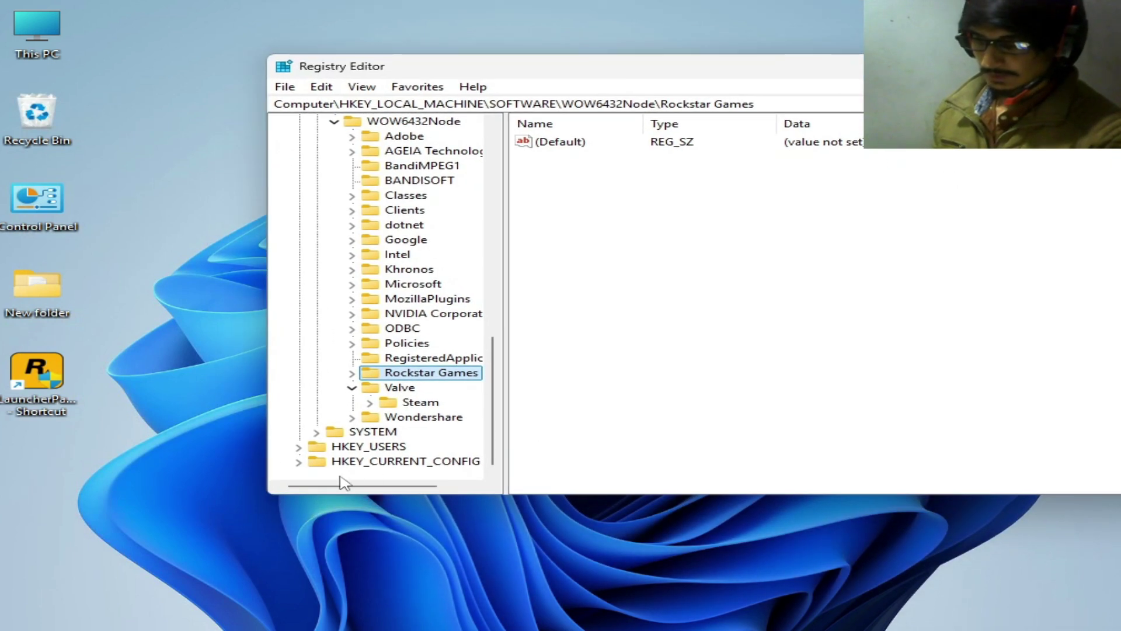
right_click(430, 380)
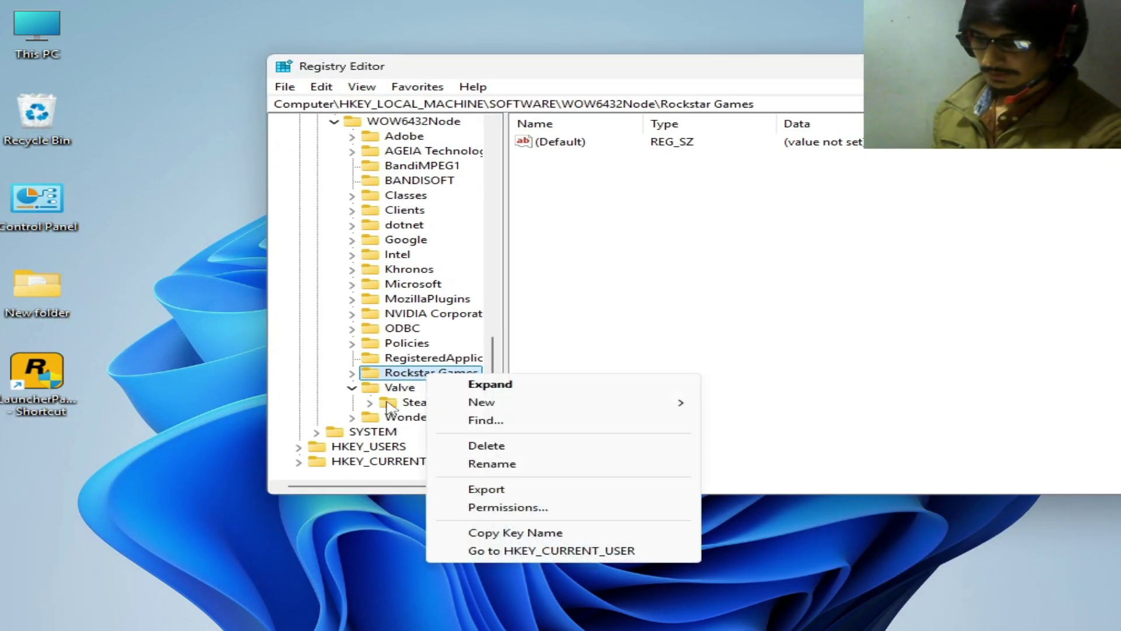
click(484, 446)
click(671, 319)
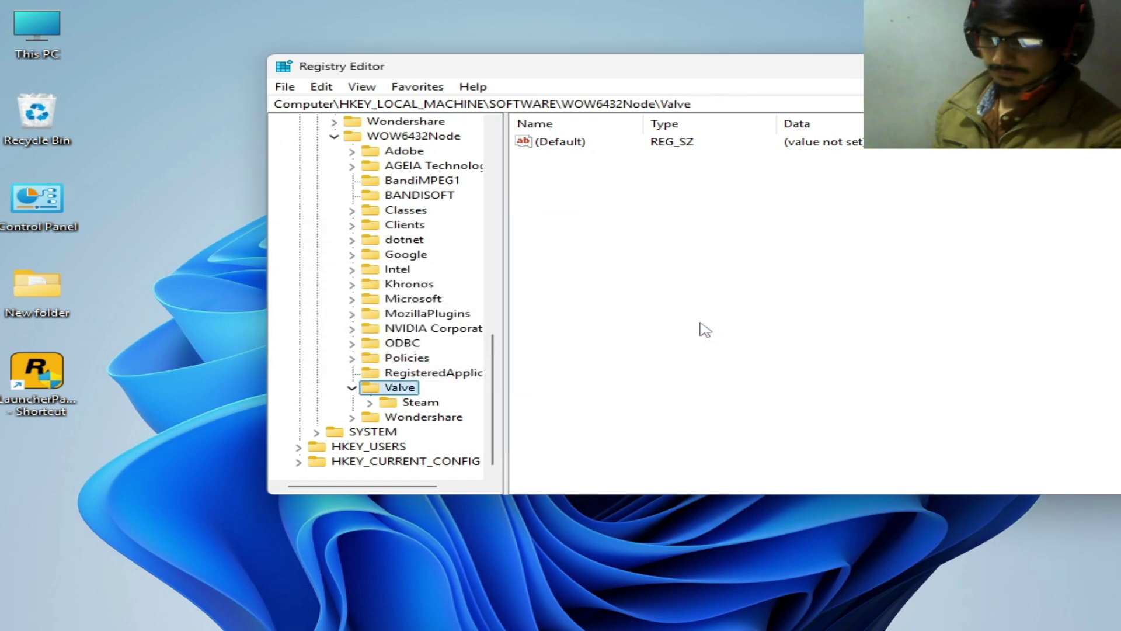
key(alt+F4)
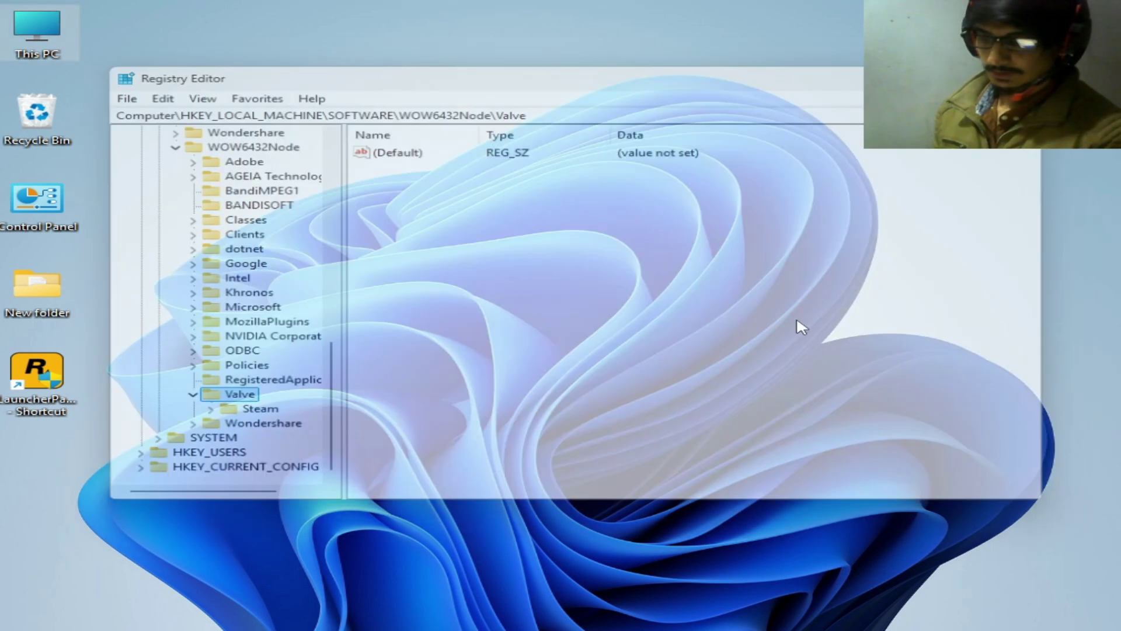
Step: Browse C:\Program Files\Rockstar Games\Launcher, then return to Program Files
key(Return)
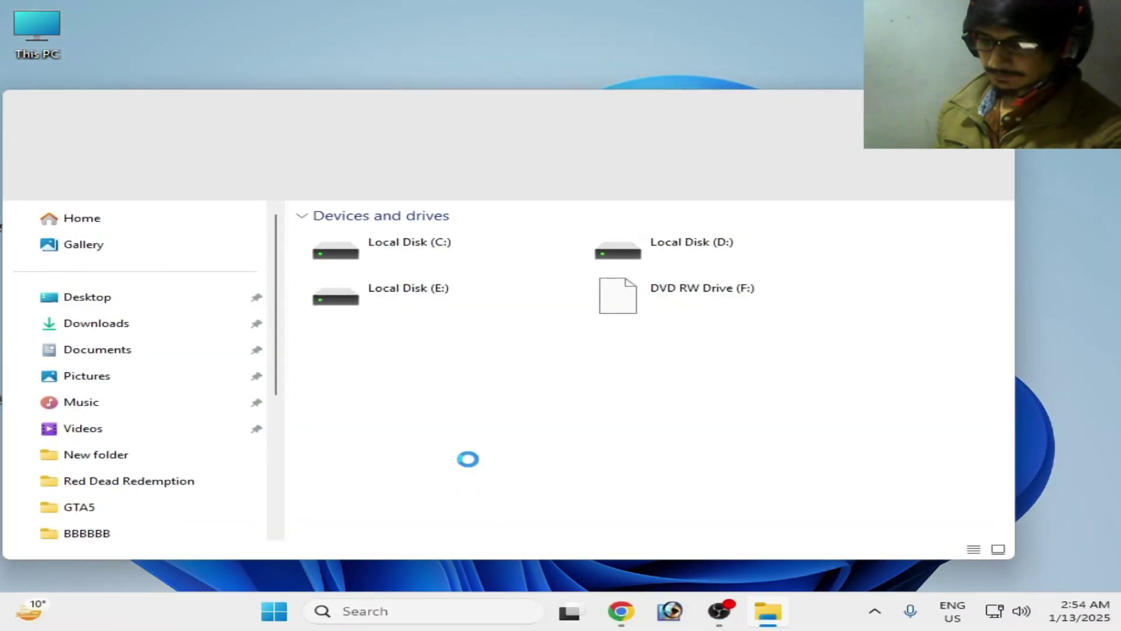
click(407, 249)
double_click(407, 254)
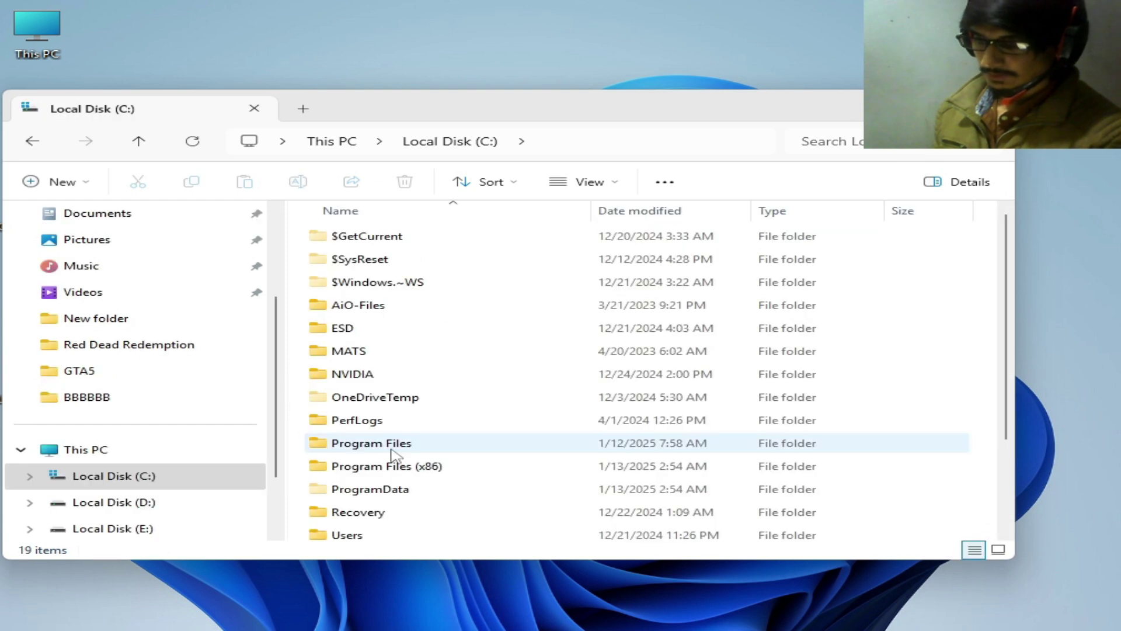
double_click(370, 445)
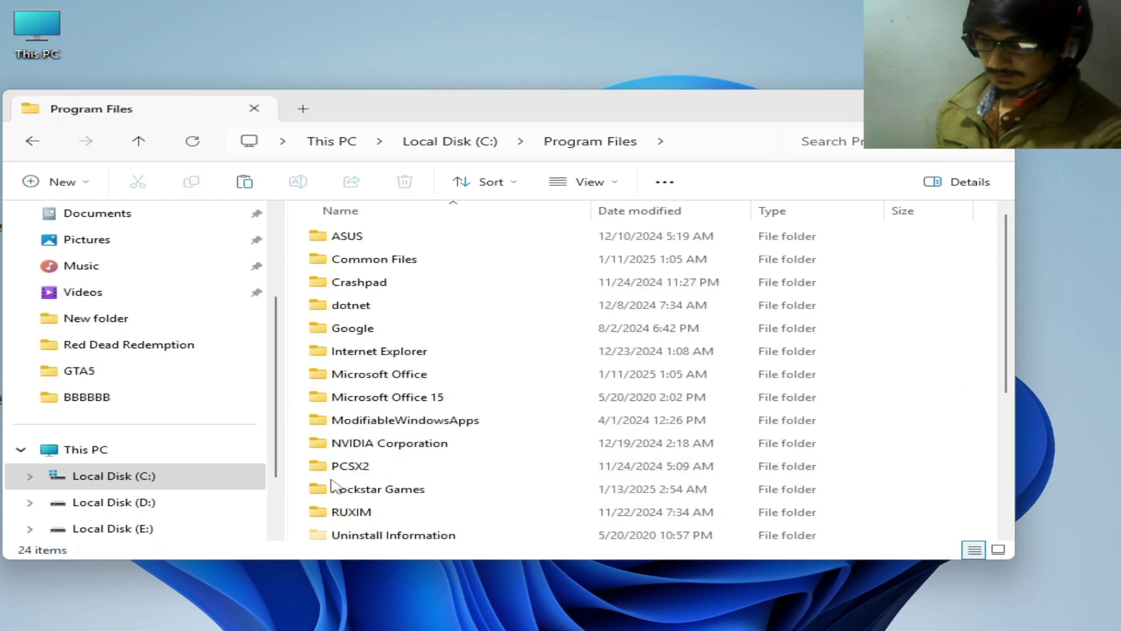
double_click(352, 493)
click(397, 239)
double_click(399, 241)
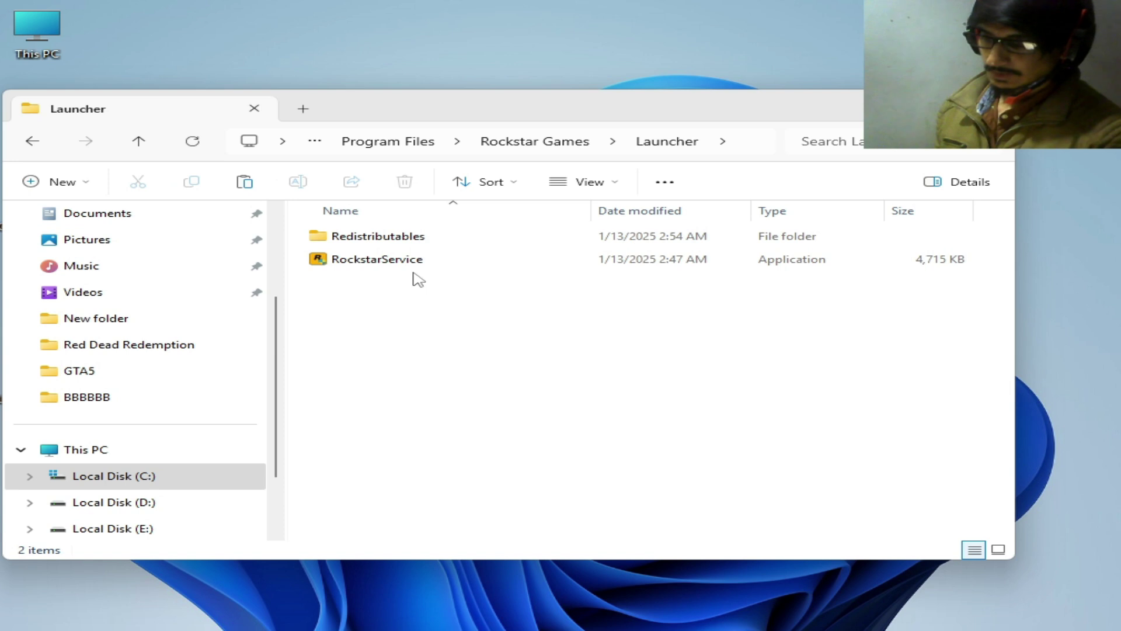
click(33, 141)
click(32, 142)
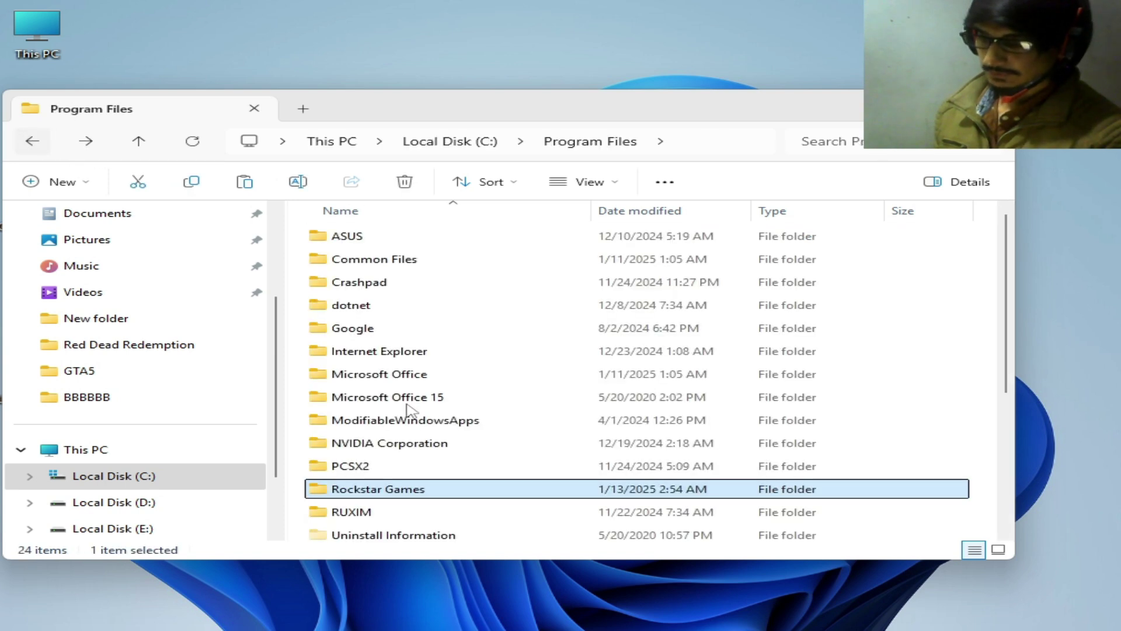
Step: Try deleting the Rockstar Games folder and cancel the folder-in-use warning
right_click(381, 497)
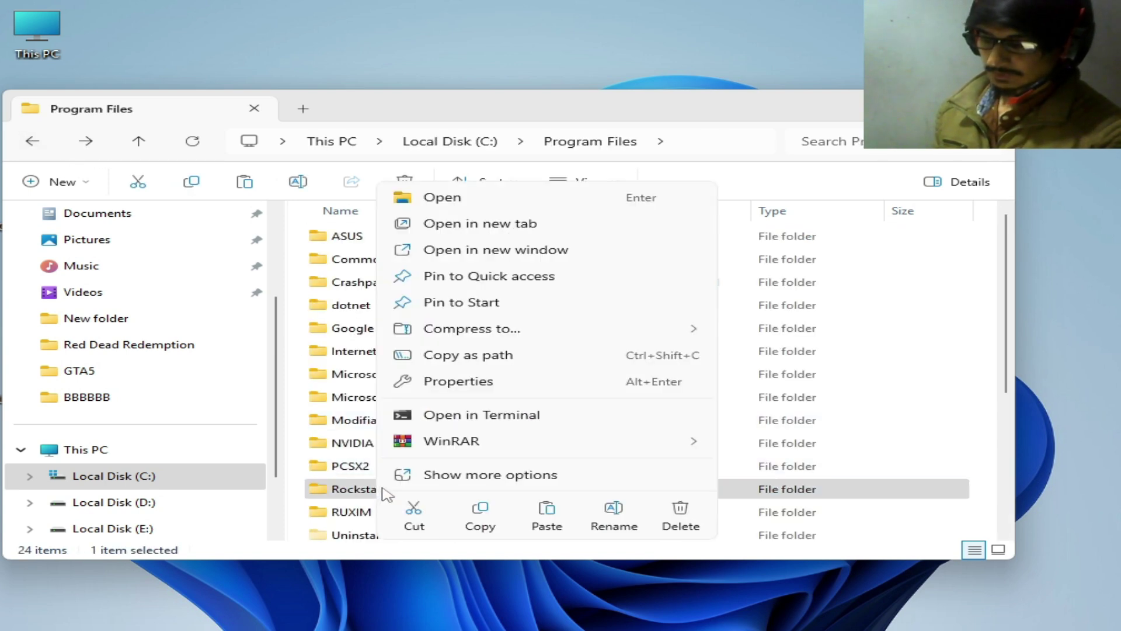
click(679, 522)
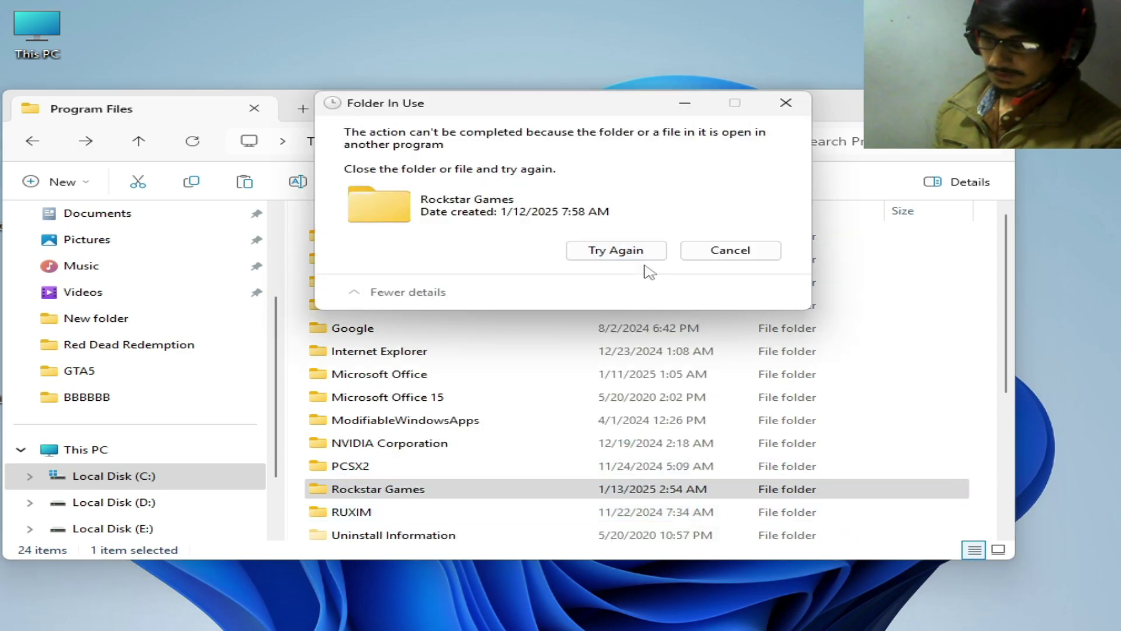
click(695, 255)
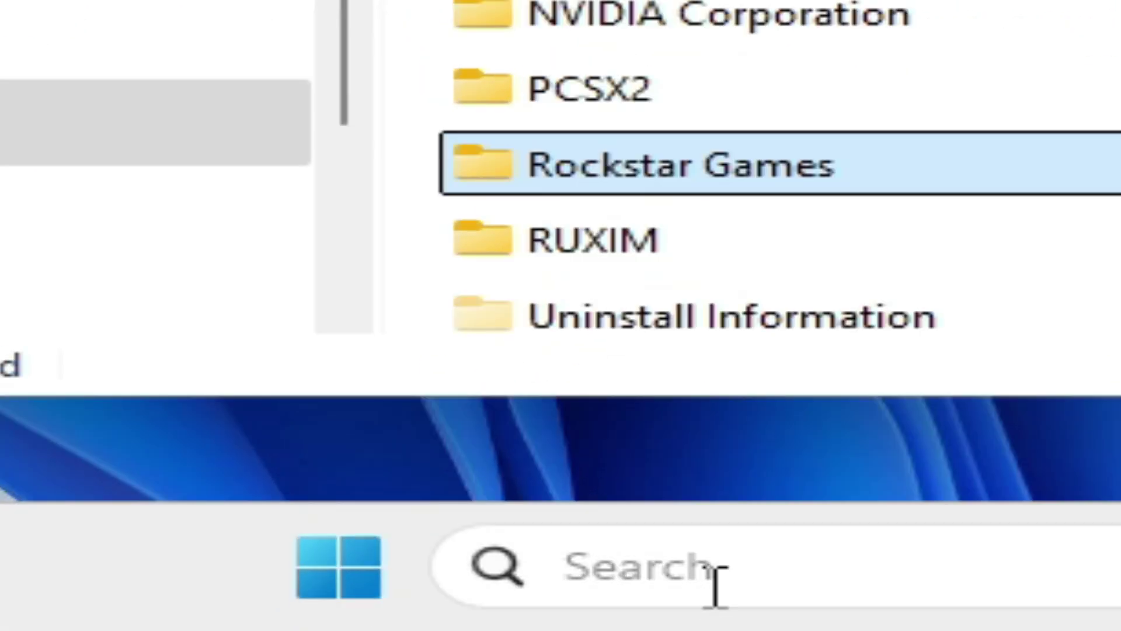
Step: Open Task Manager by searching 'task' and end the Rockstar Games Launcher process
click(650, 593)
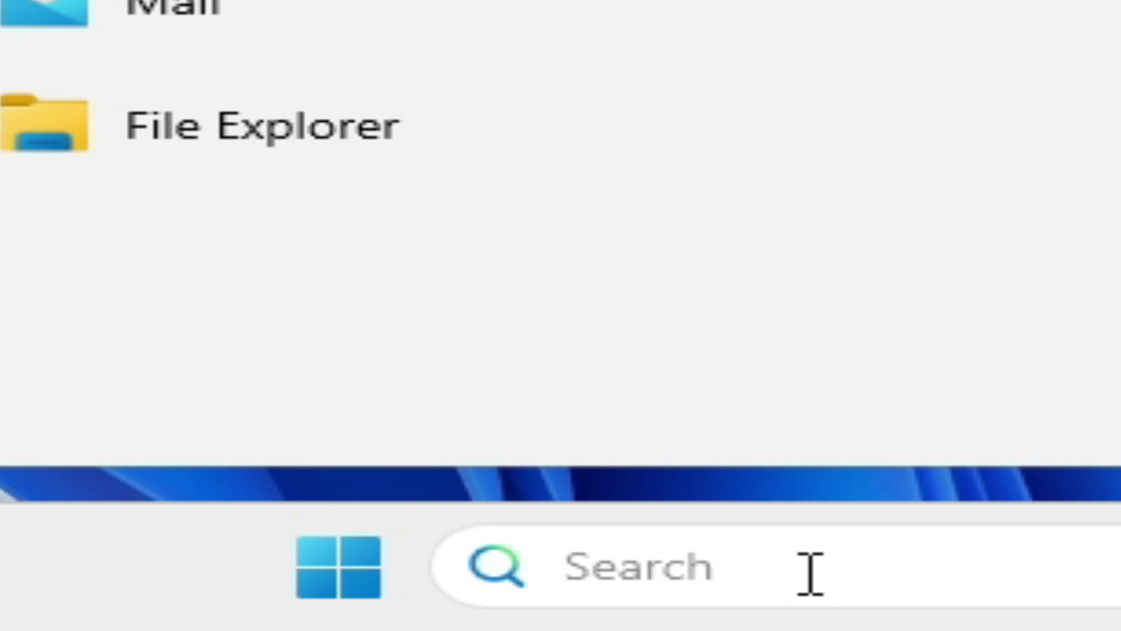
text(task)
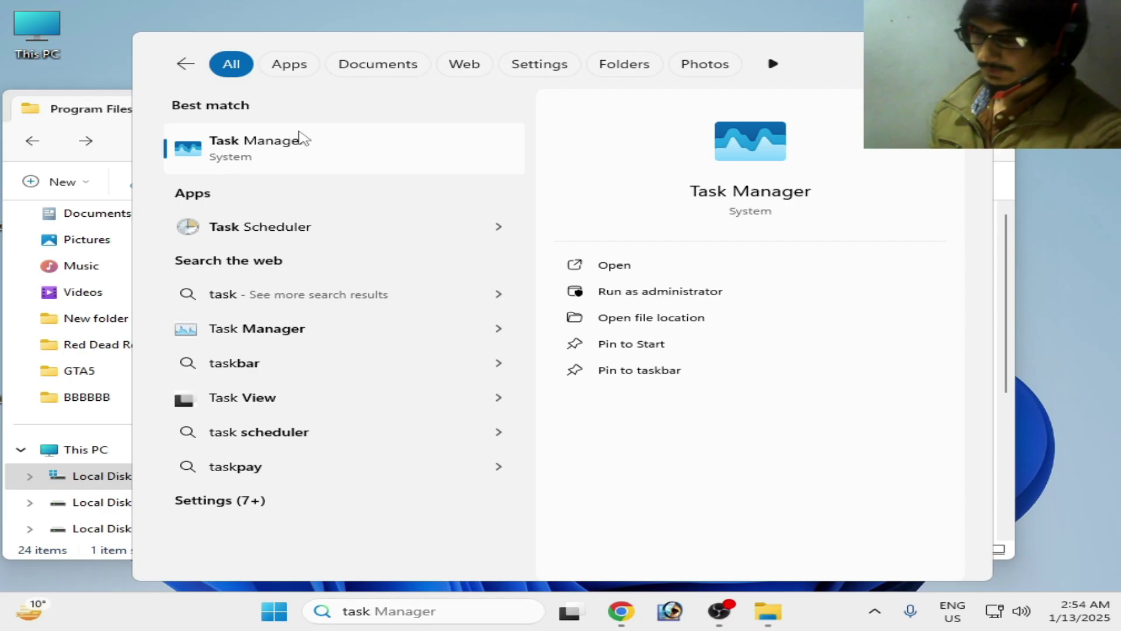
click(300, 138)
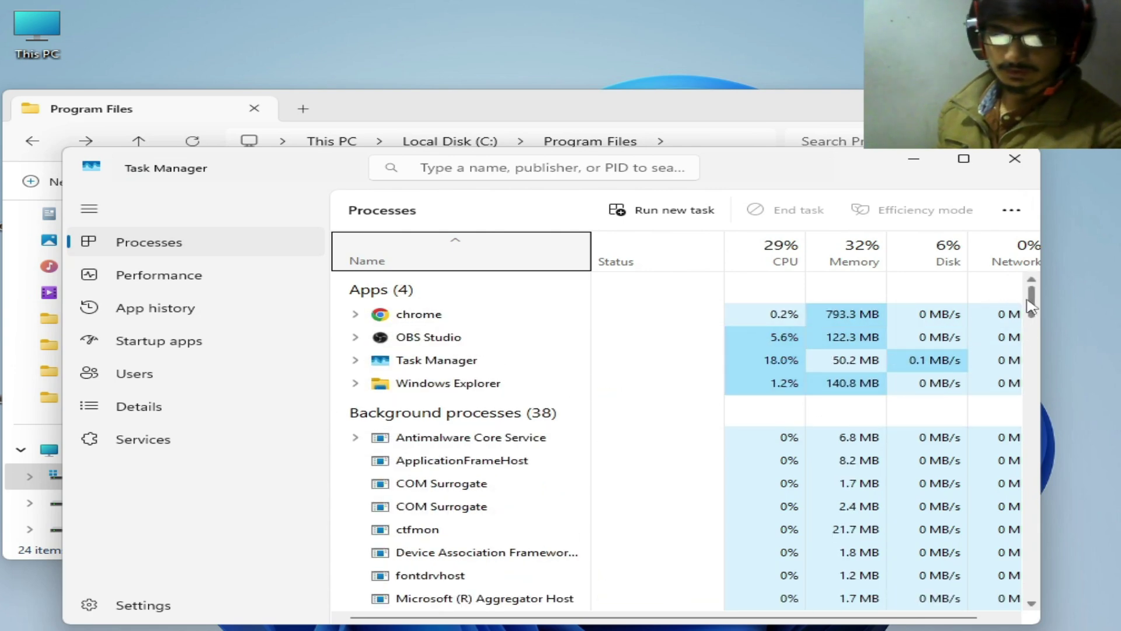
scroll(1032, 310, down, 10)
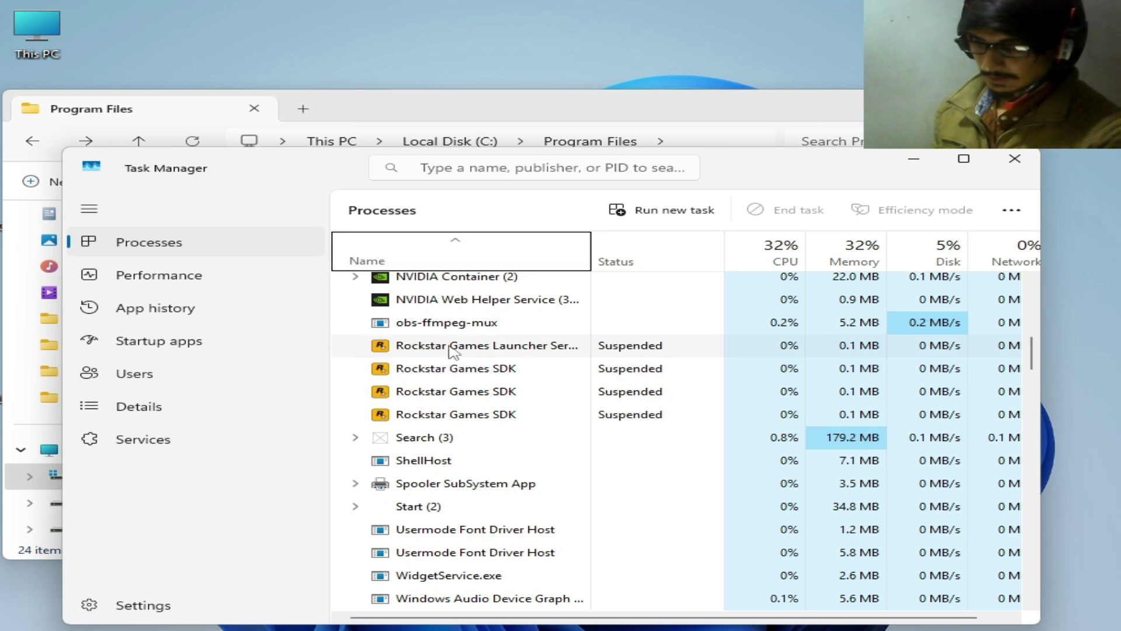
right_click(449, 346)
click(496, 357)
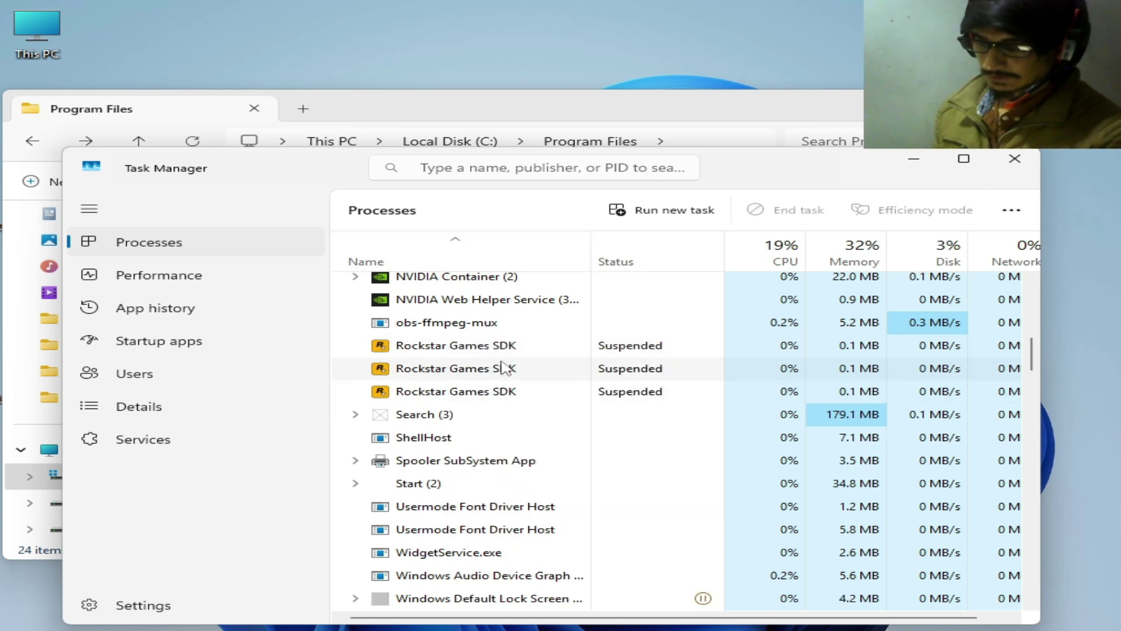
Step: End the suspended Rockstar Games SDK processes, then close Task Manager
right_click(453, 346)
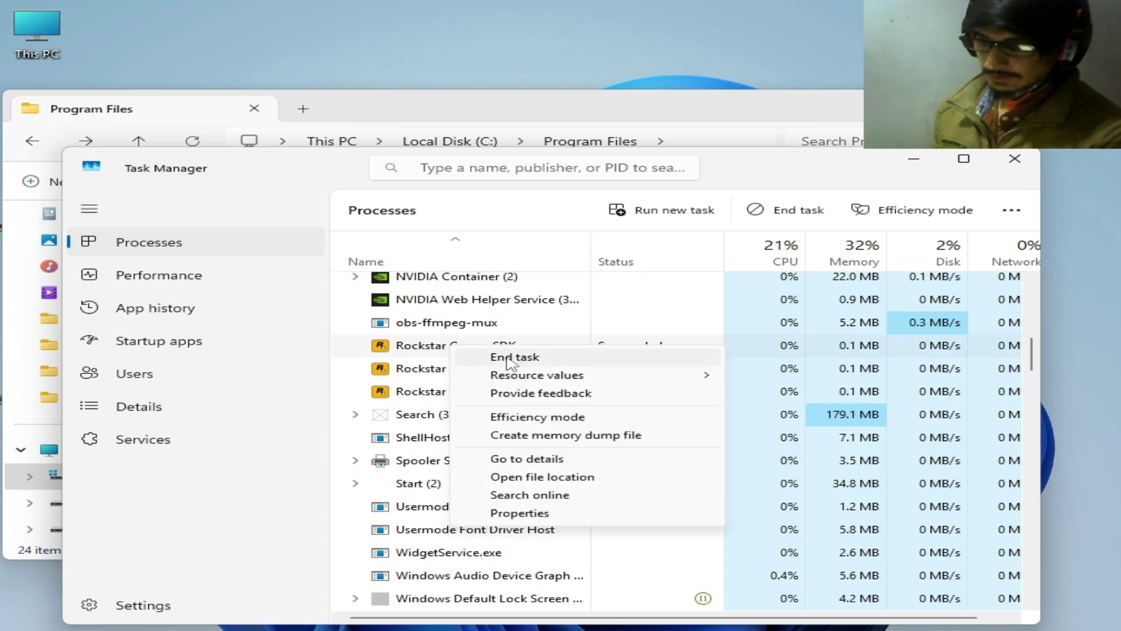
click(510, 359)
right_click(433, 350)
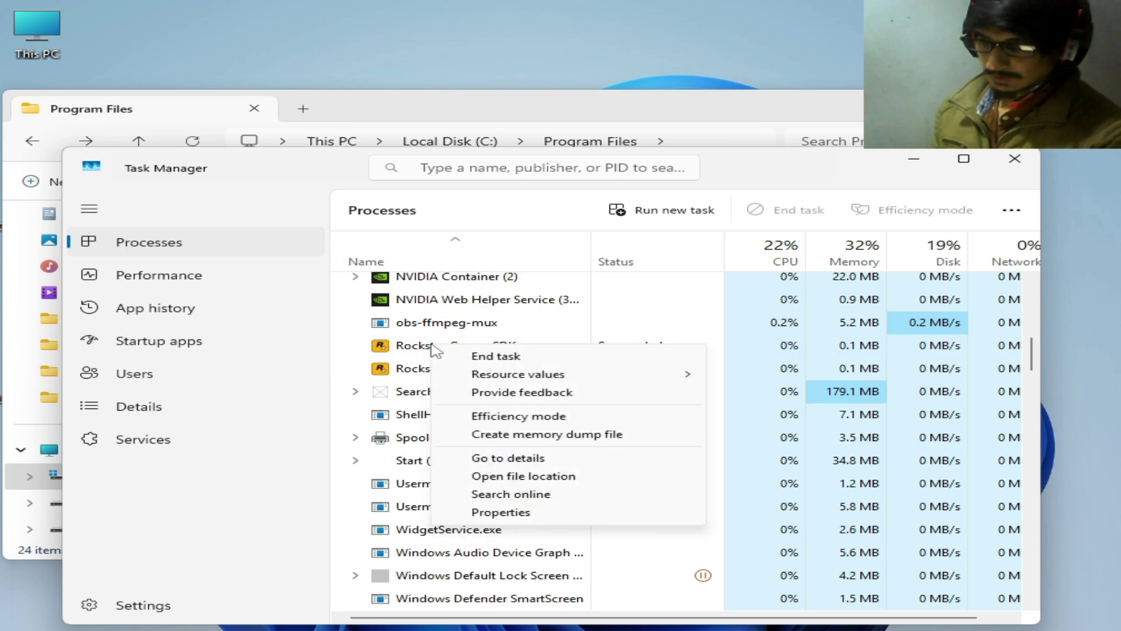
click(469, 356)
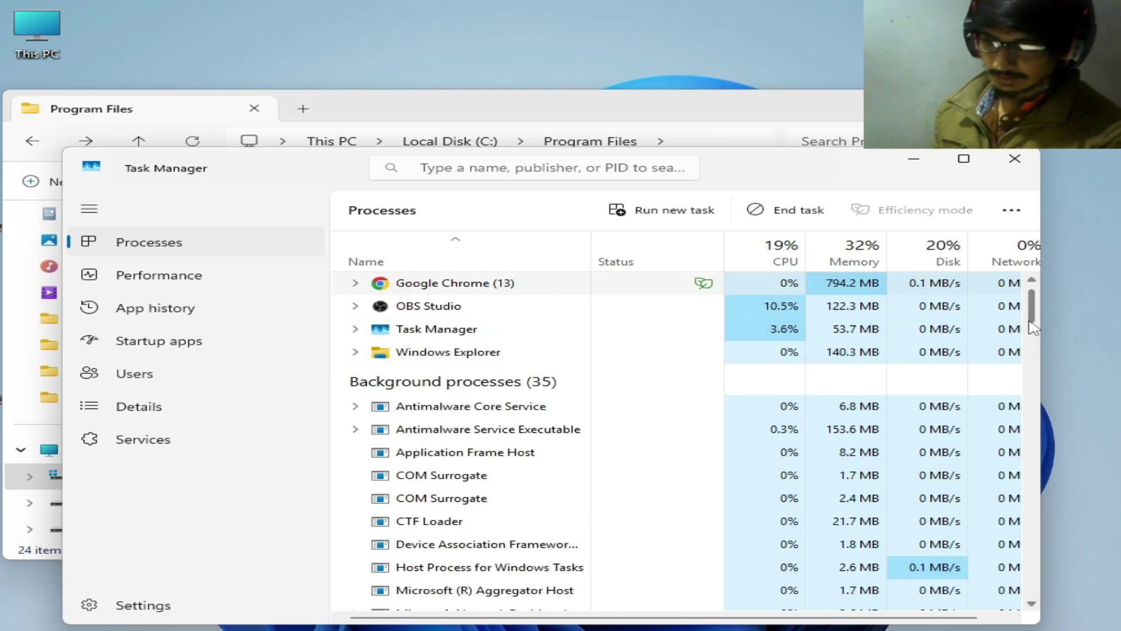
scroll(1036, 310, up, 1)
scroll(1038, 309, down, 10)
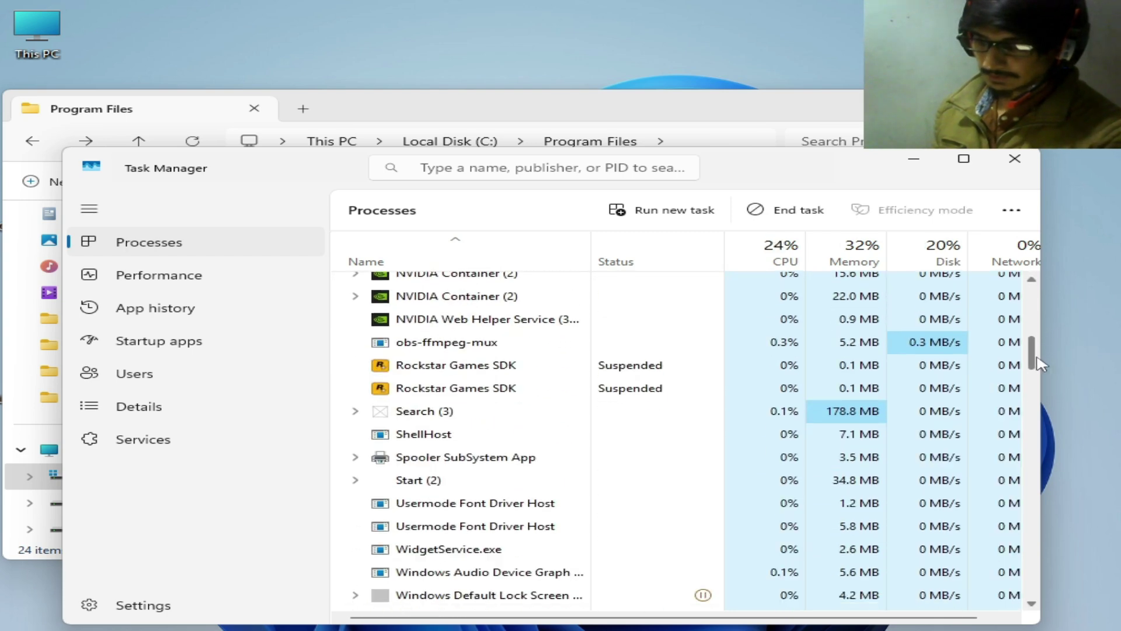
right_click(451, 374)
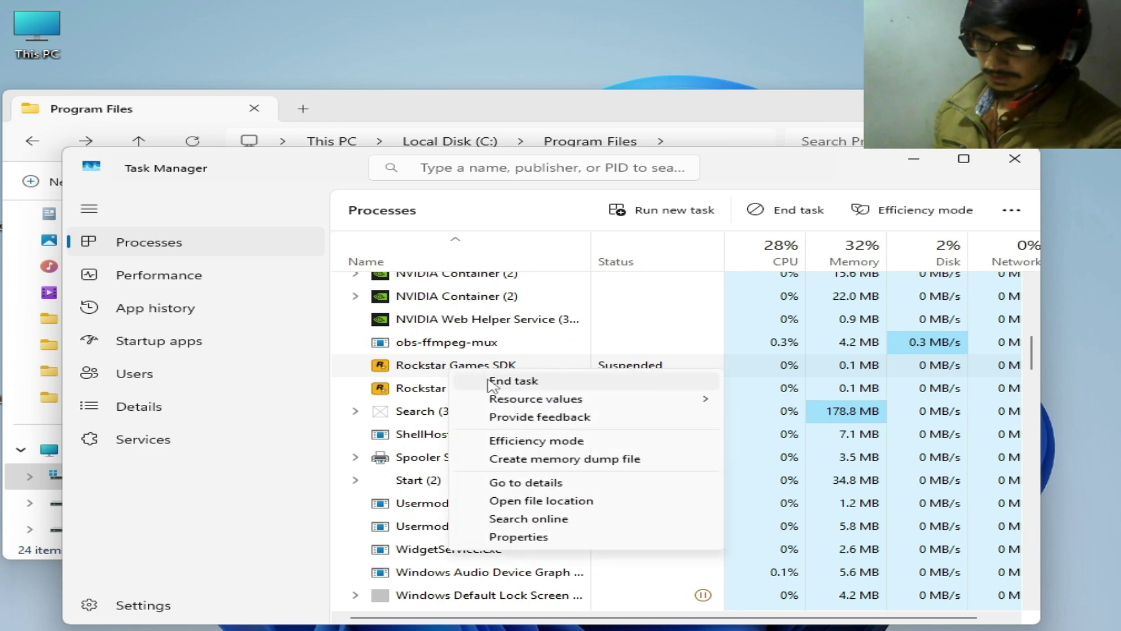
click(490, 383)
right_click(450, 366)
click(454, 378)
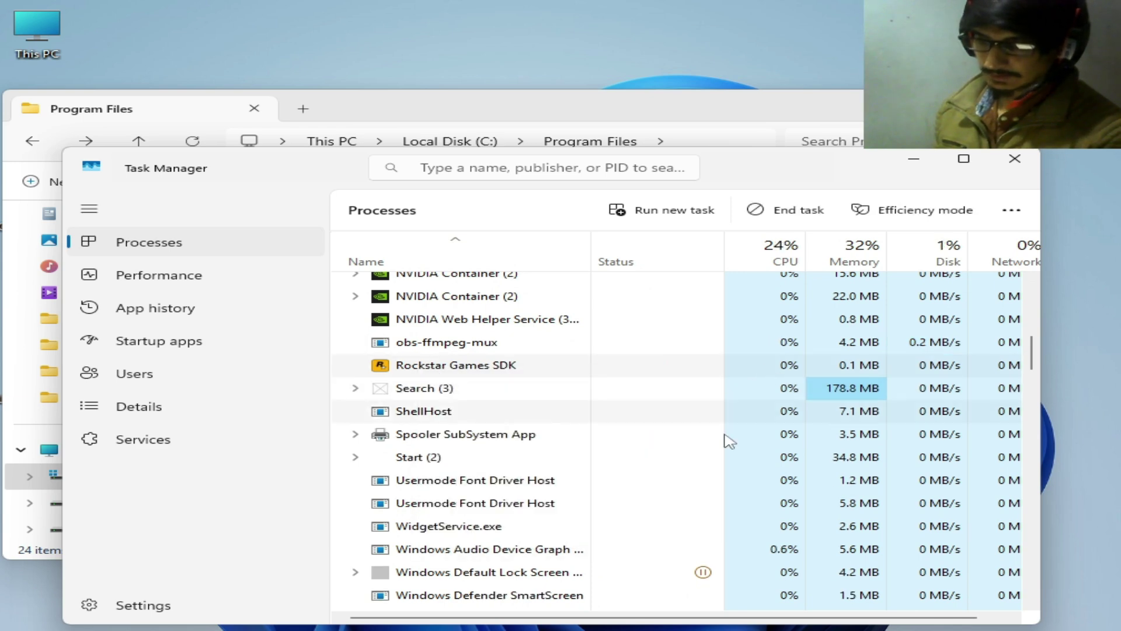
mouse_move(1034, 356)
mouse_down()
mouse_move(1037, 589)
mouse_move(1034, 301)
mouse_move(1034, 372)
mouse_up()
click(1015, 158)
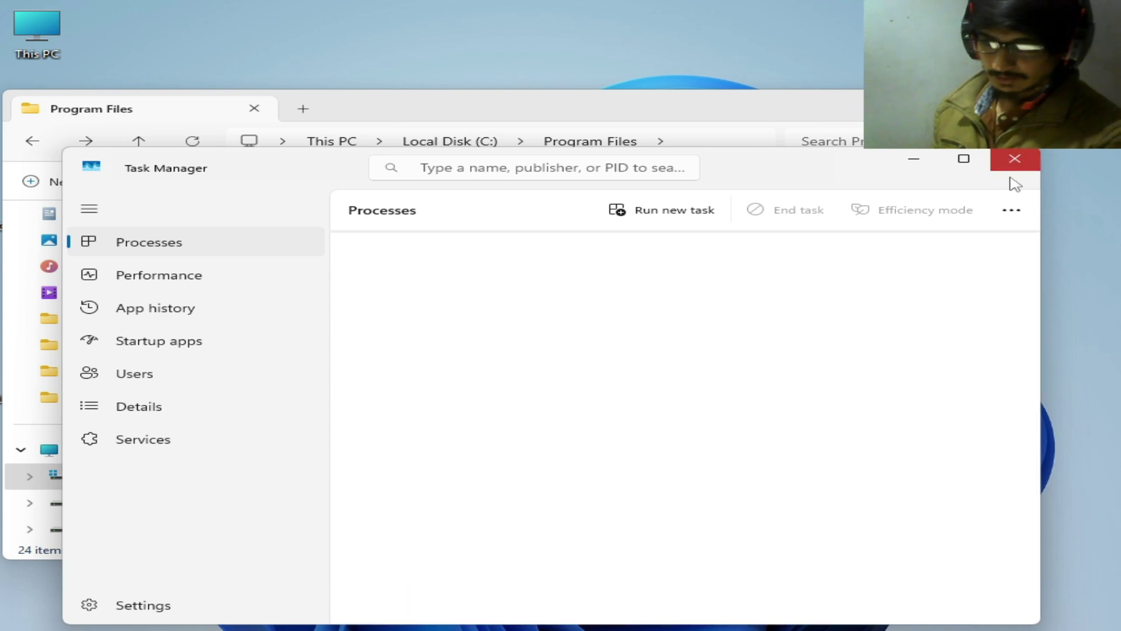
Step: Delete the Rockstar Games folder from C:\Program Files
right_click(397, 497)
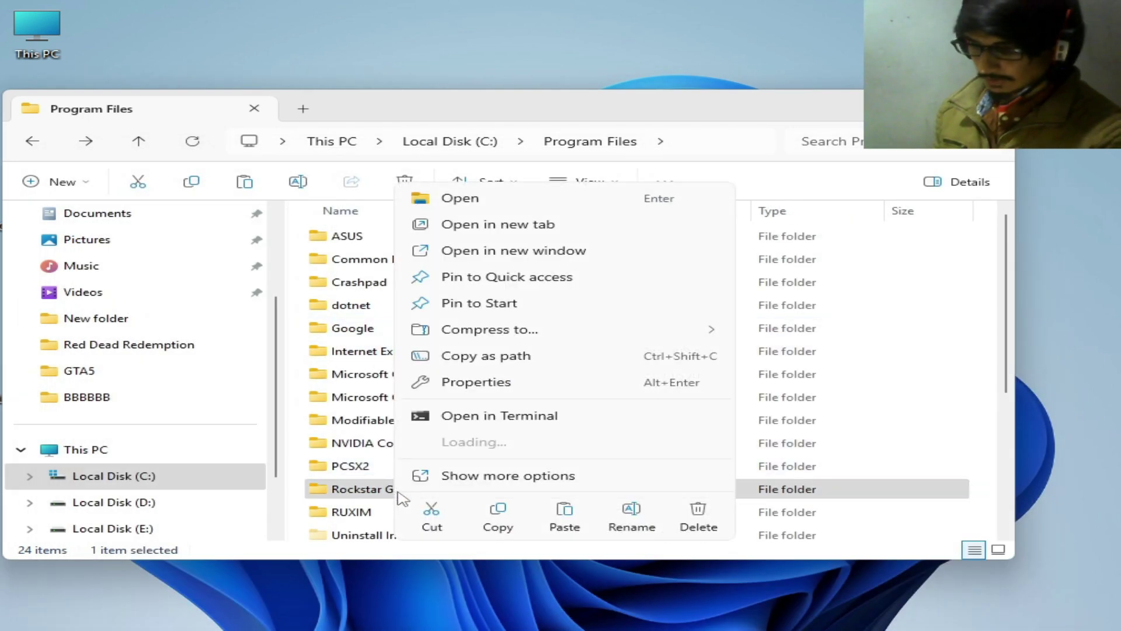
key(Escape)
key(Delete)
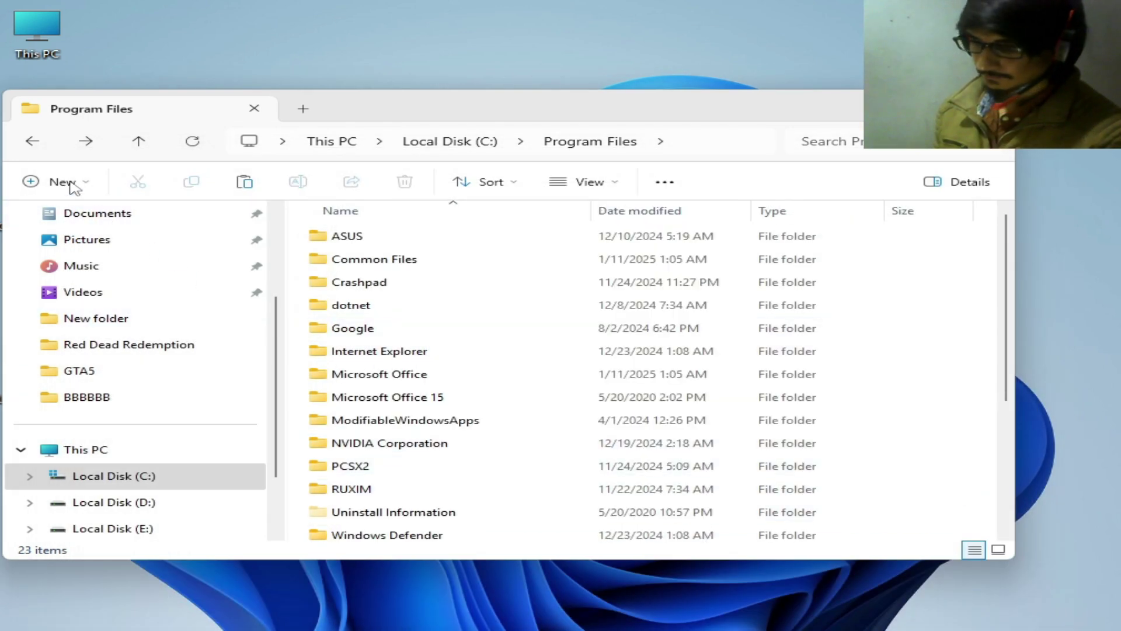
Step: Look through Program Files (x86), then return to Local Disk (C:)
click(37, 142)
double_click(399, 467)
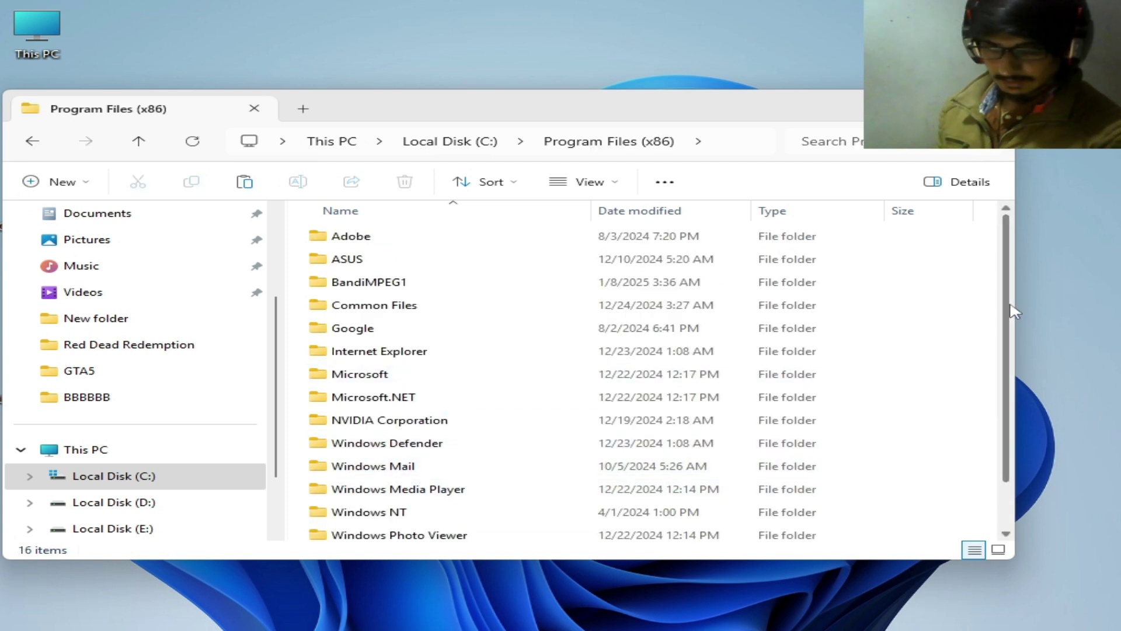
scroll(1012, 353, down, 1)
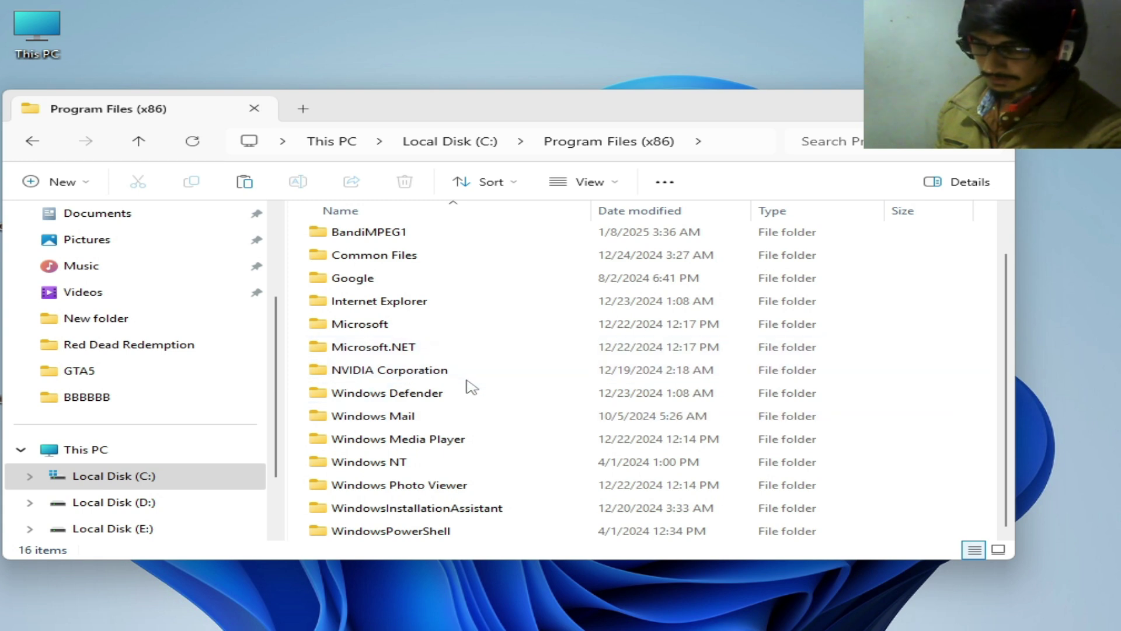
click(32, 141)
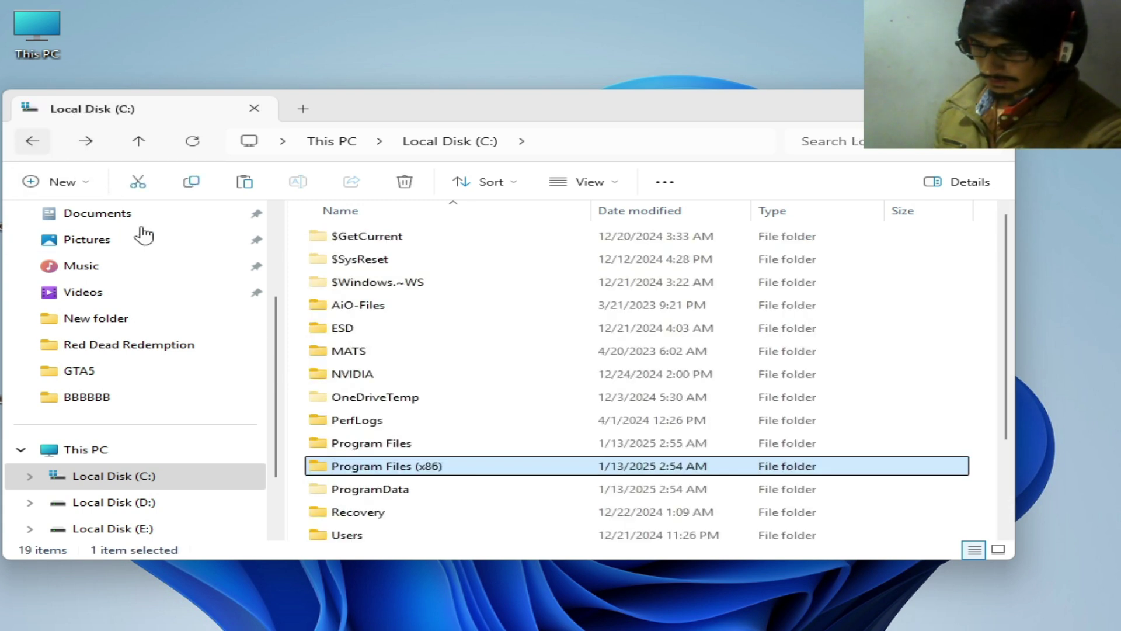
Step: Open the user profile folder under C:\Users and show hidden items
double_click(377, 536)
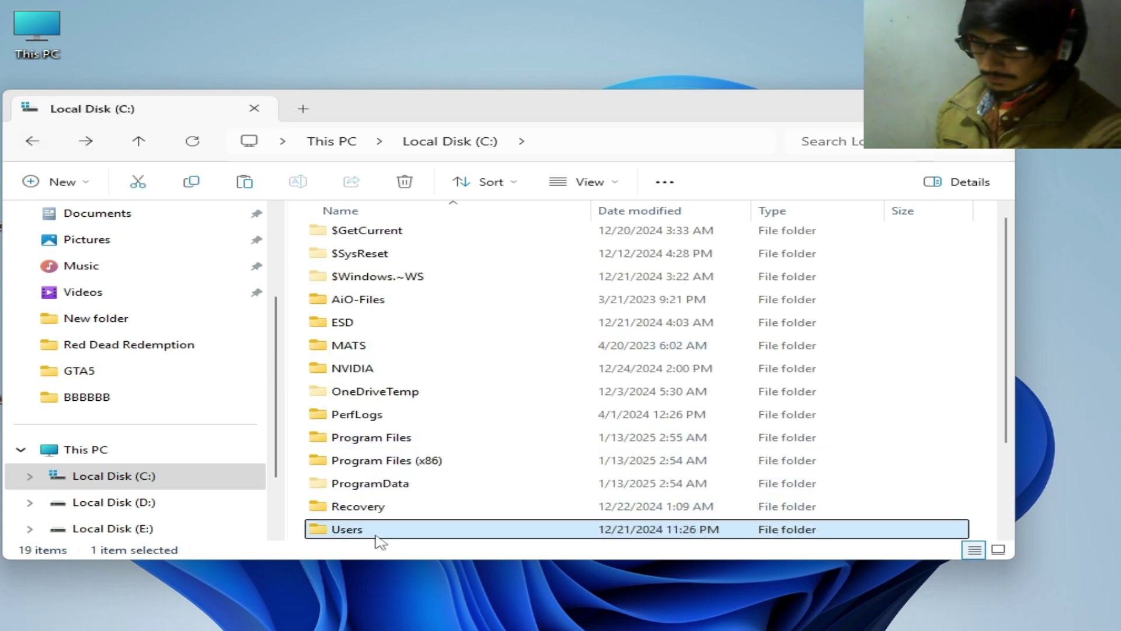
double_click(374, 283)
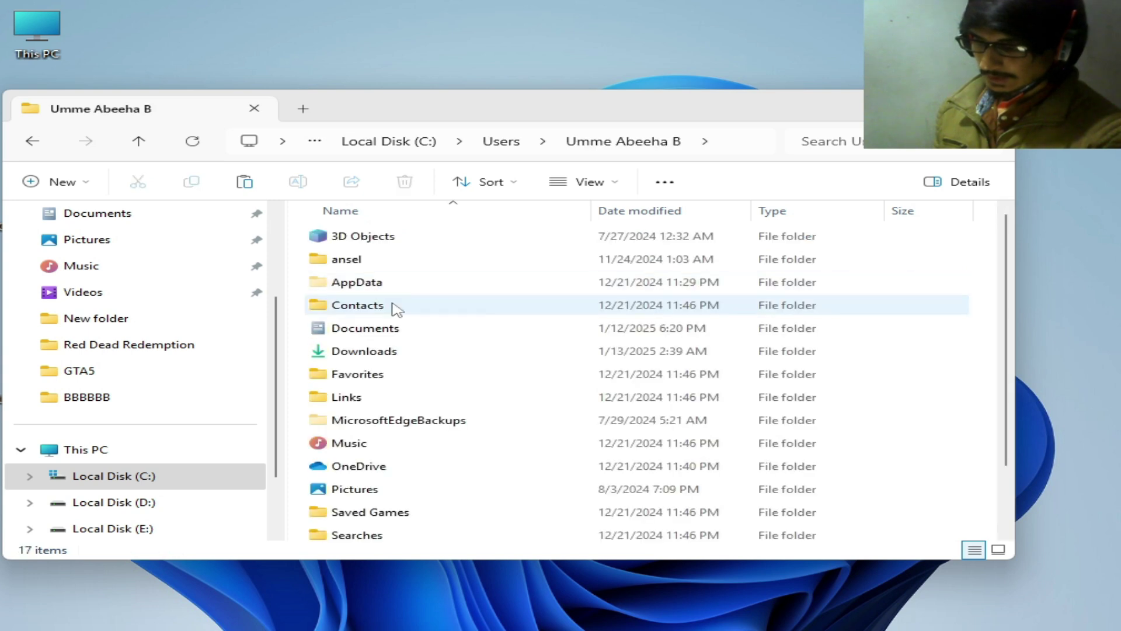
double_click(366, 285)
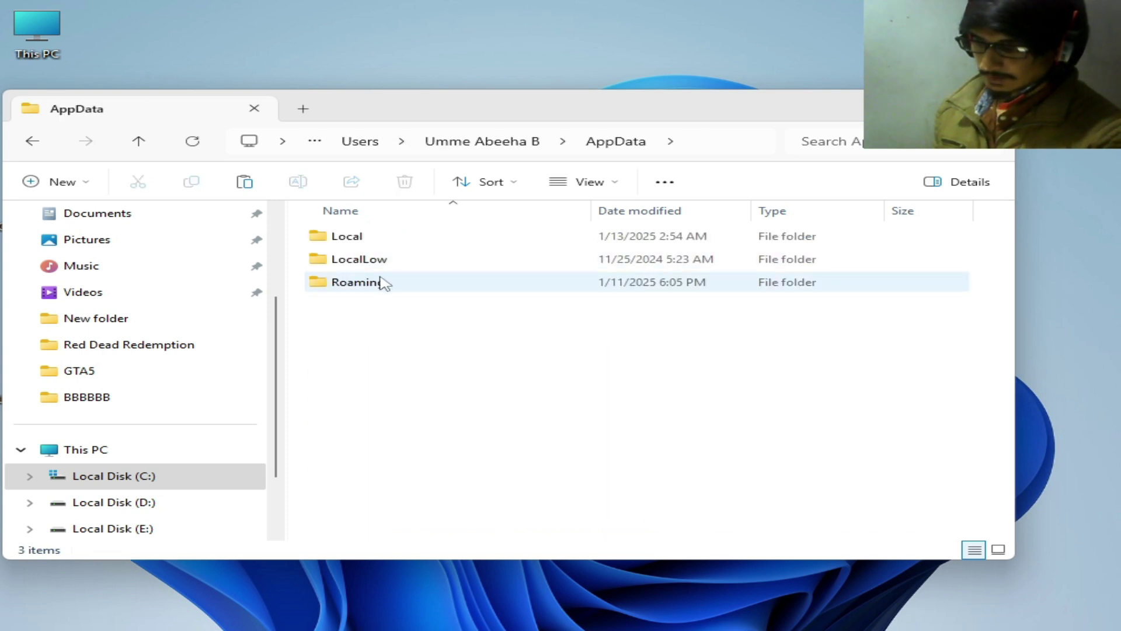
click(33, 142)
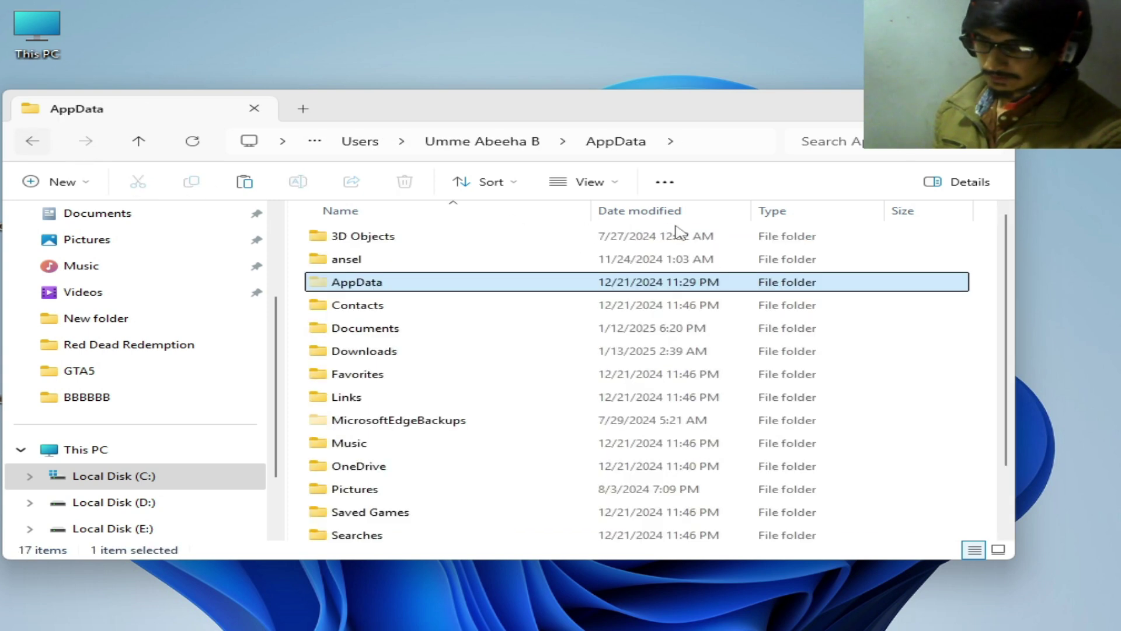
click(610, 182)
mouse_move(598, 488)
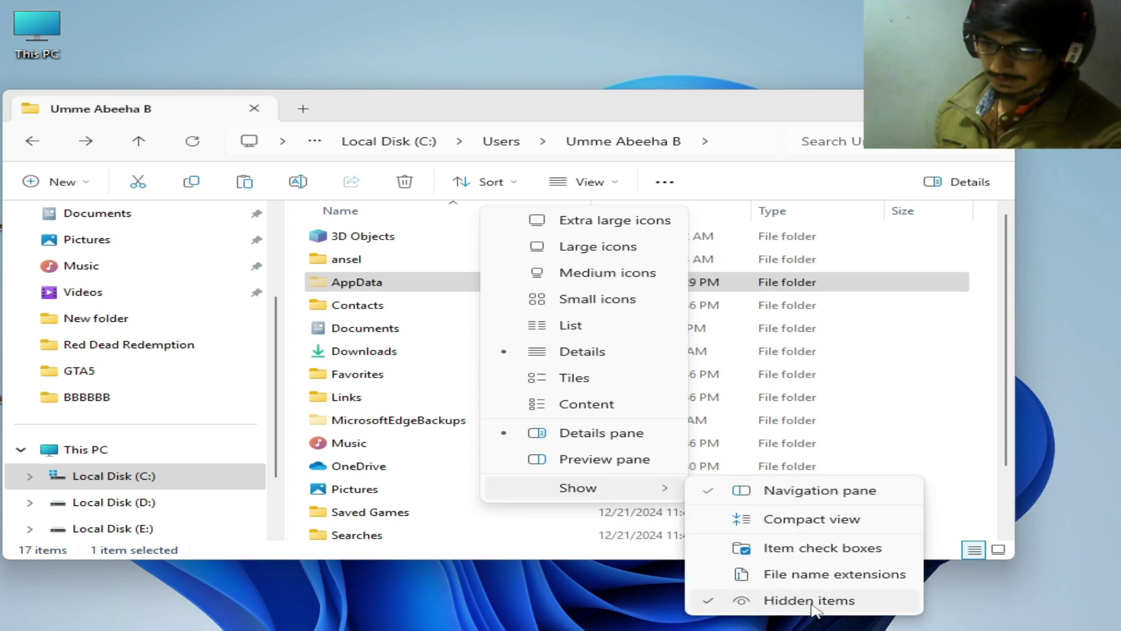
Step: Browse AppData\Local for Rockstar folders, then return to the profile folder
double_click(357, 282)
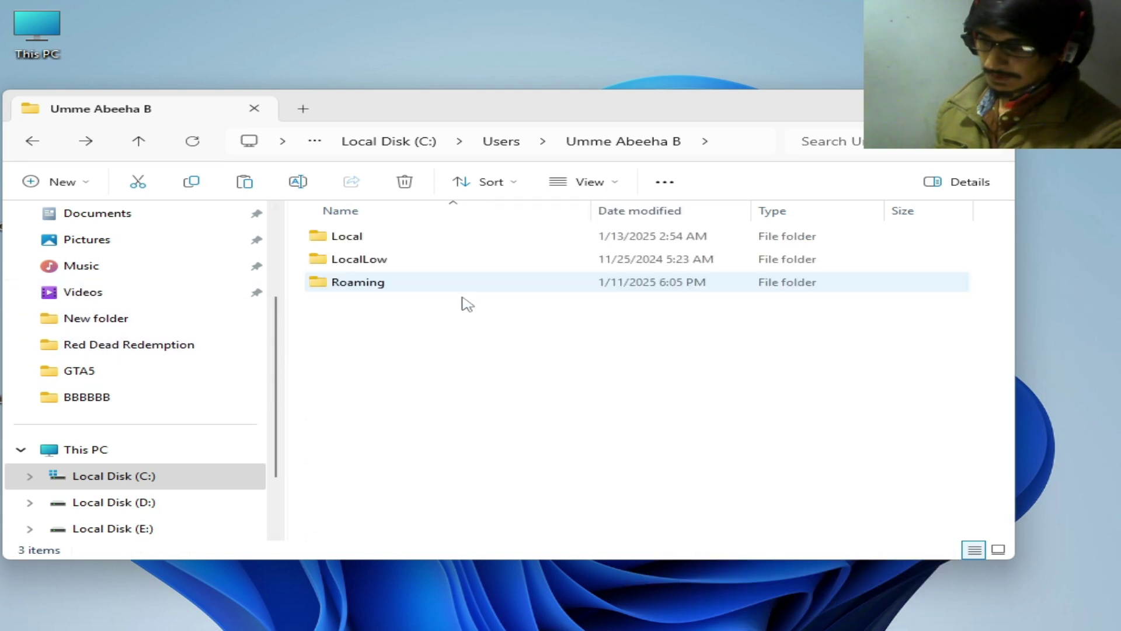
double_click(365, 236)
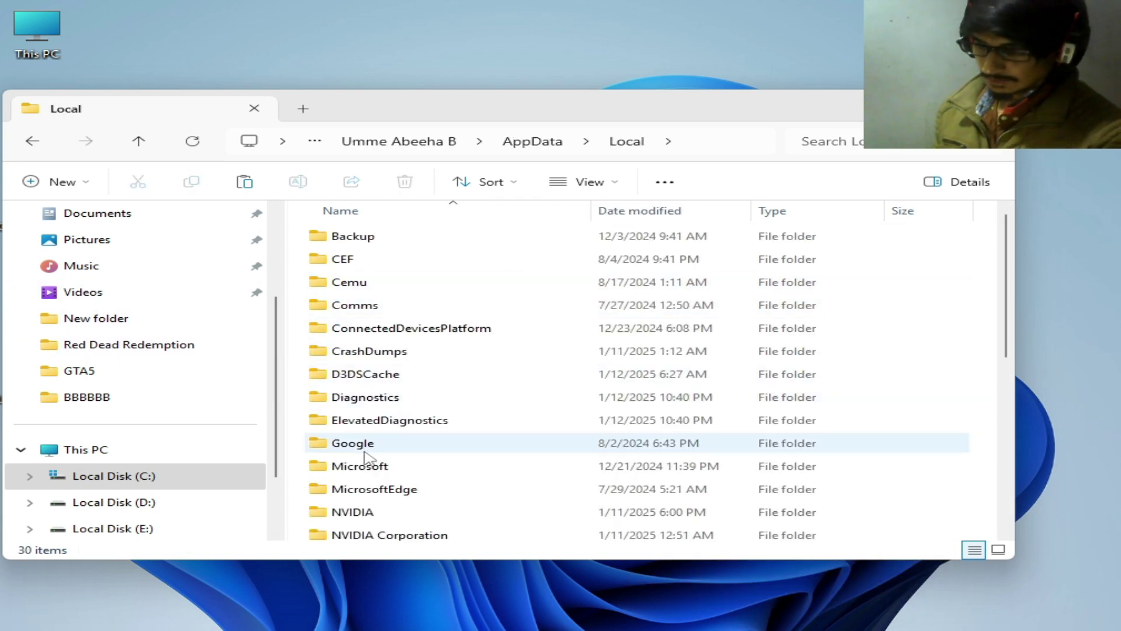
drag(1009, 284, 1009, 404)
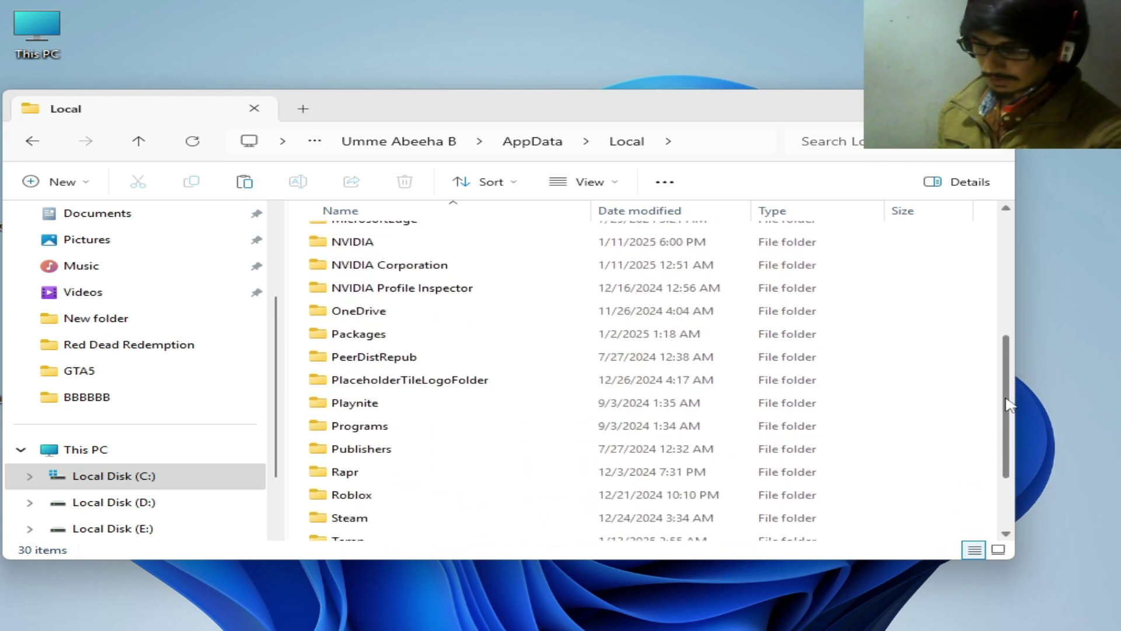
scroll(825, 420, down, 1)
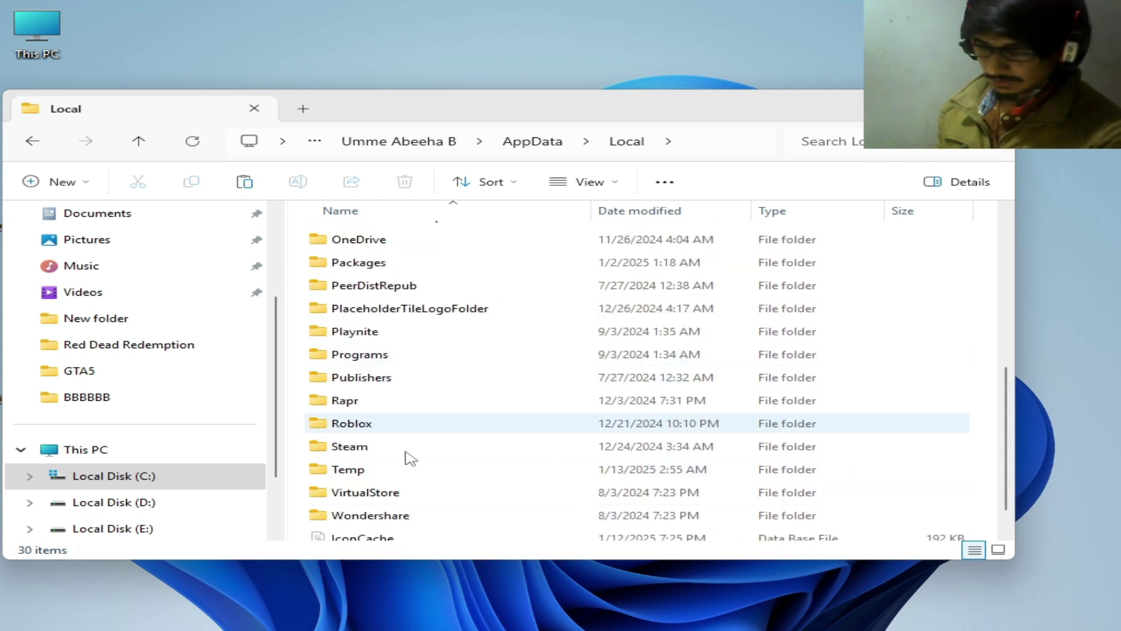
click(33, 142)
click(33, 142)
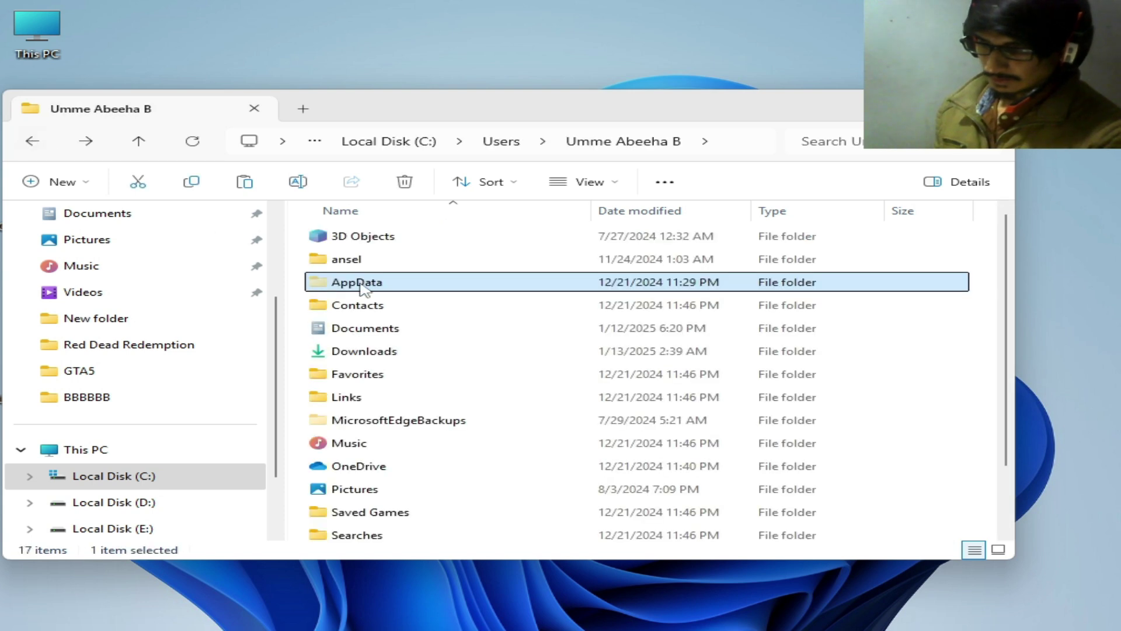
Step: Browse AppData\Roaming, then return to the user profile folder
double_click(363, 286)
double_click(362, 286)
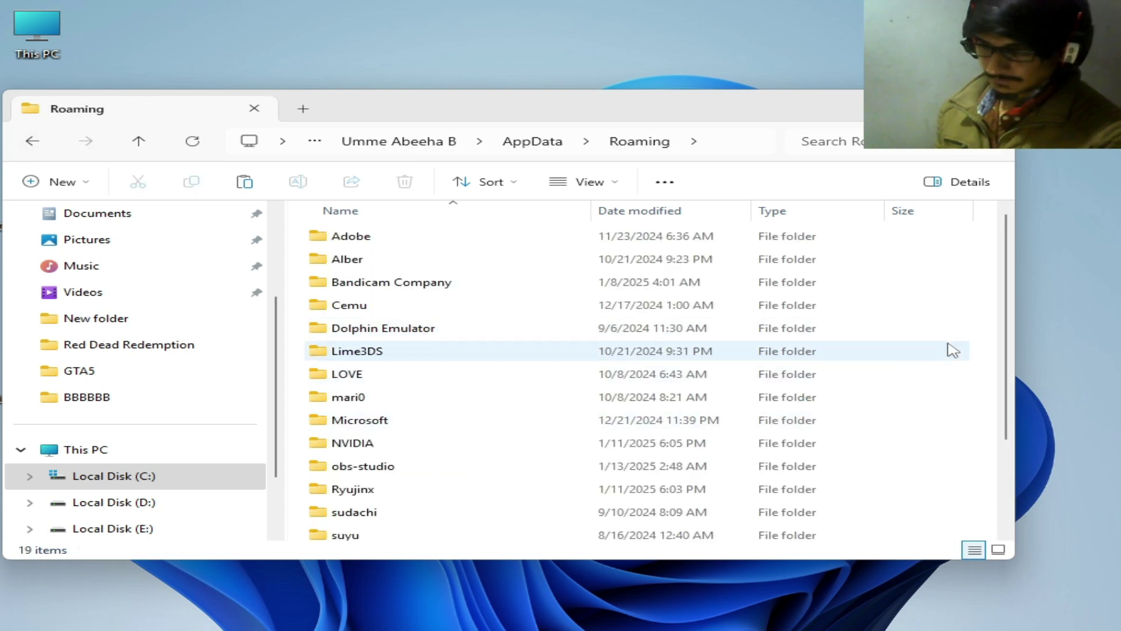
scroll(997, 276, down, 2)
scroll(656, 352, up, 1)
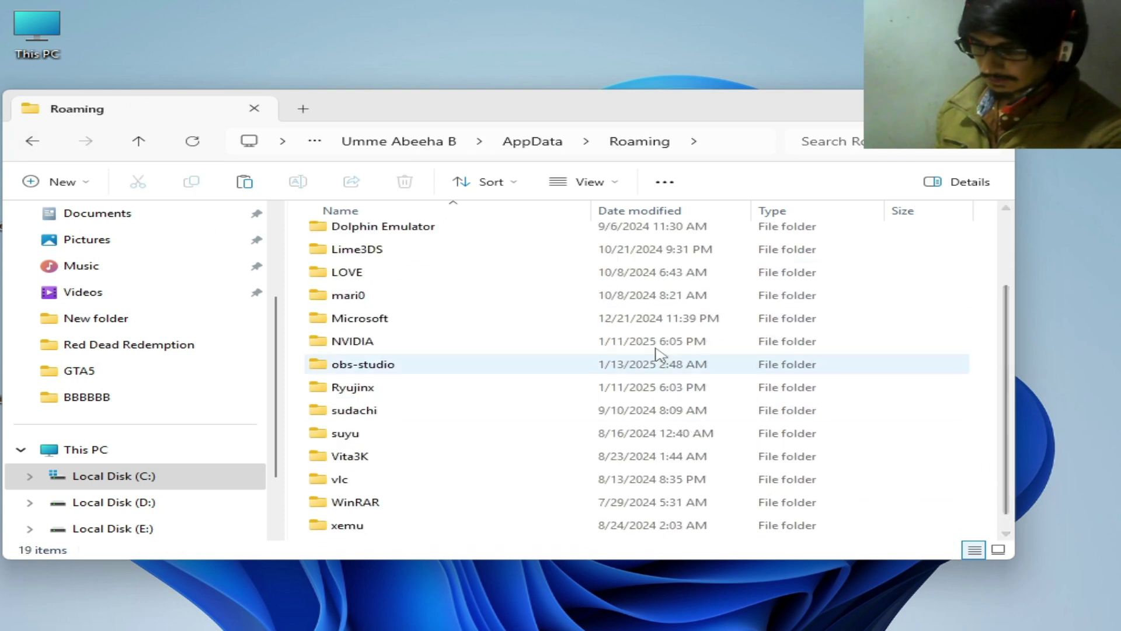
click(25, 145)
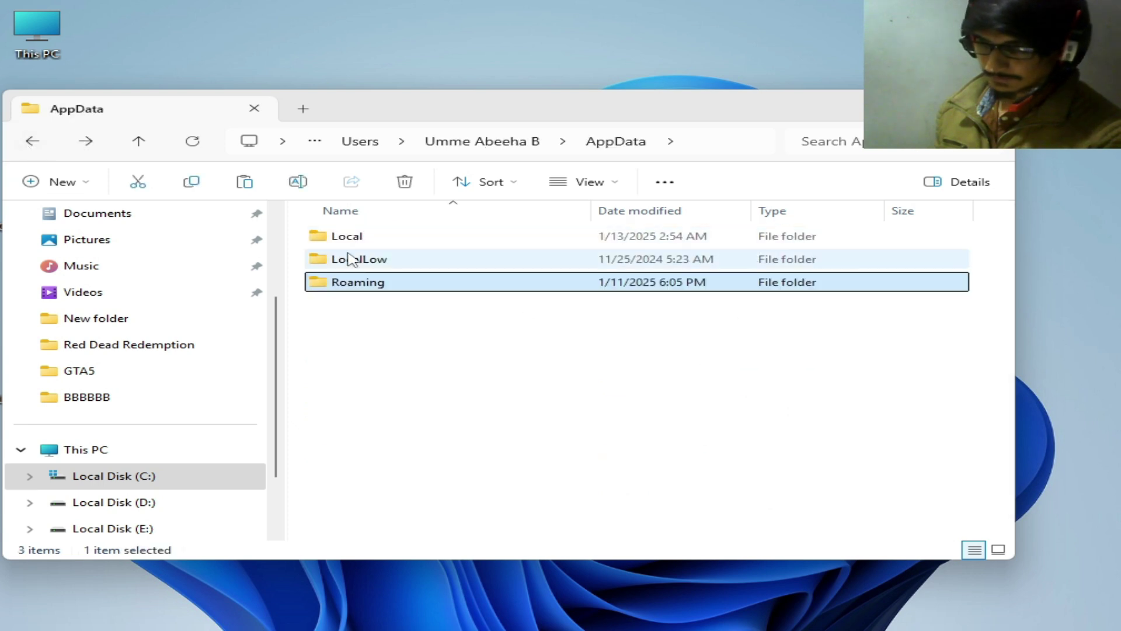
click(35, 146)
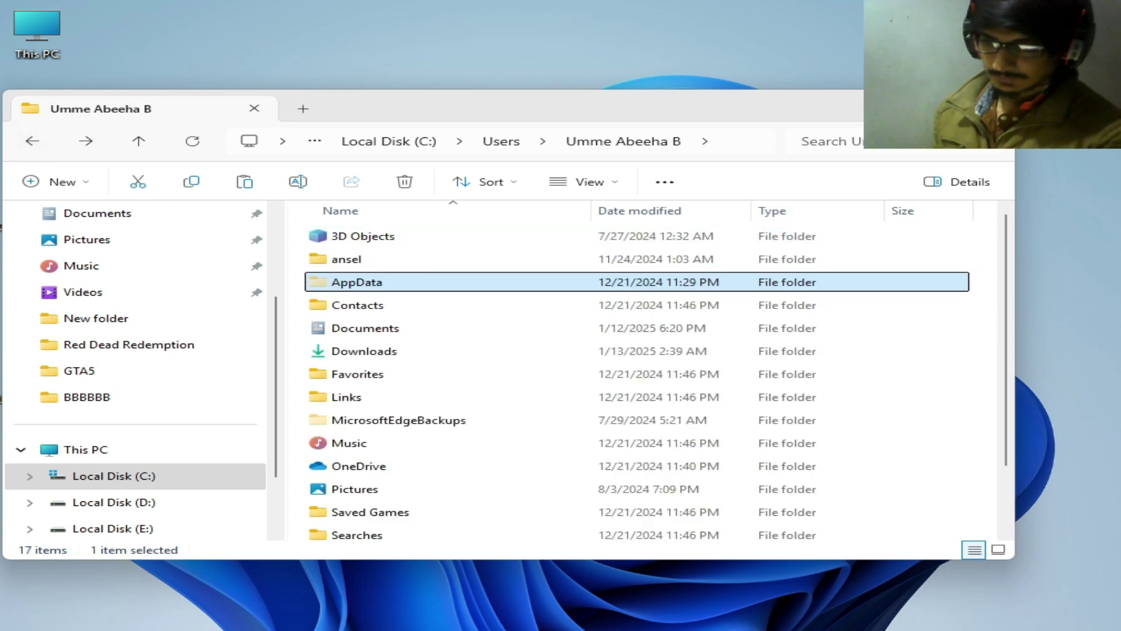
Step: Delete the Rockstar Games folder from Documents
click(108, 220)
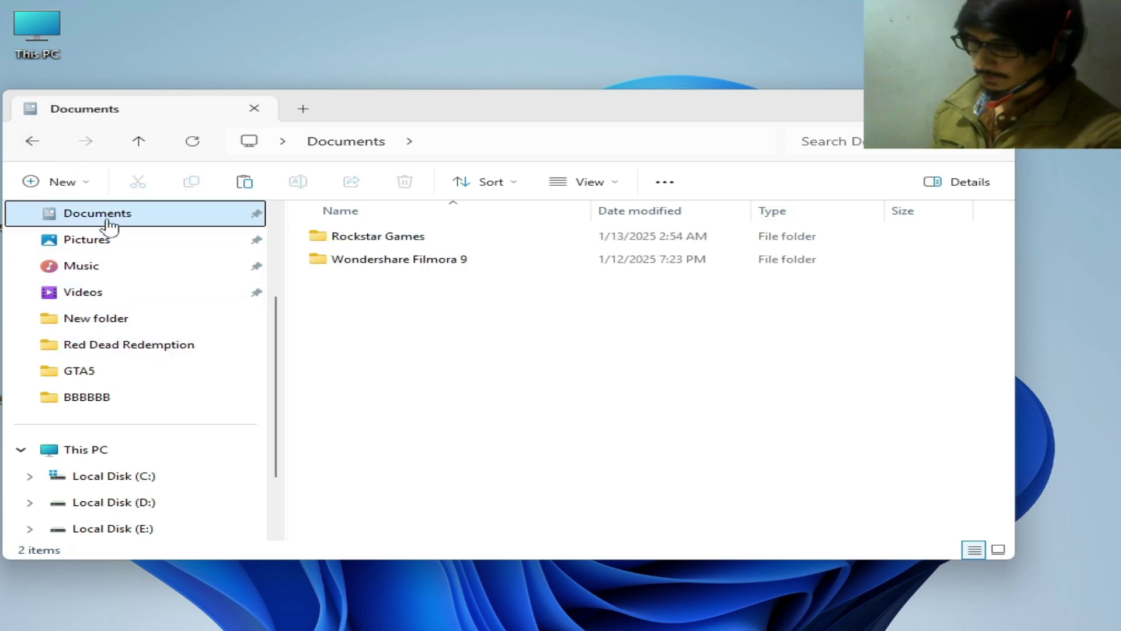
double_click(364, 239)
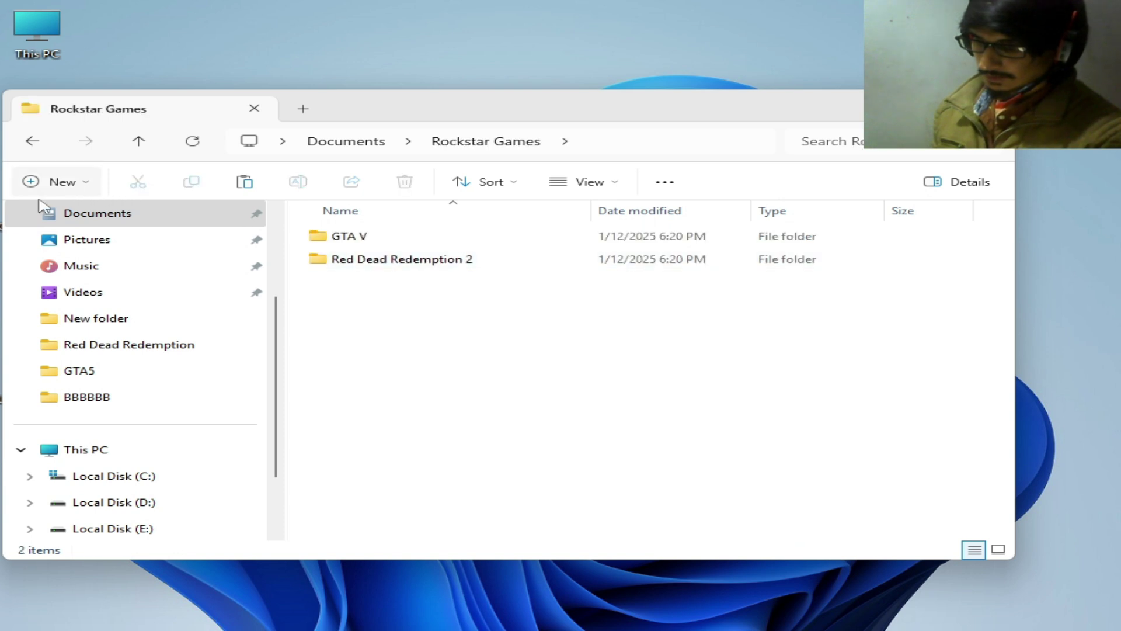
click(41, 144)
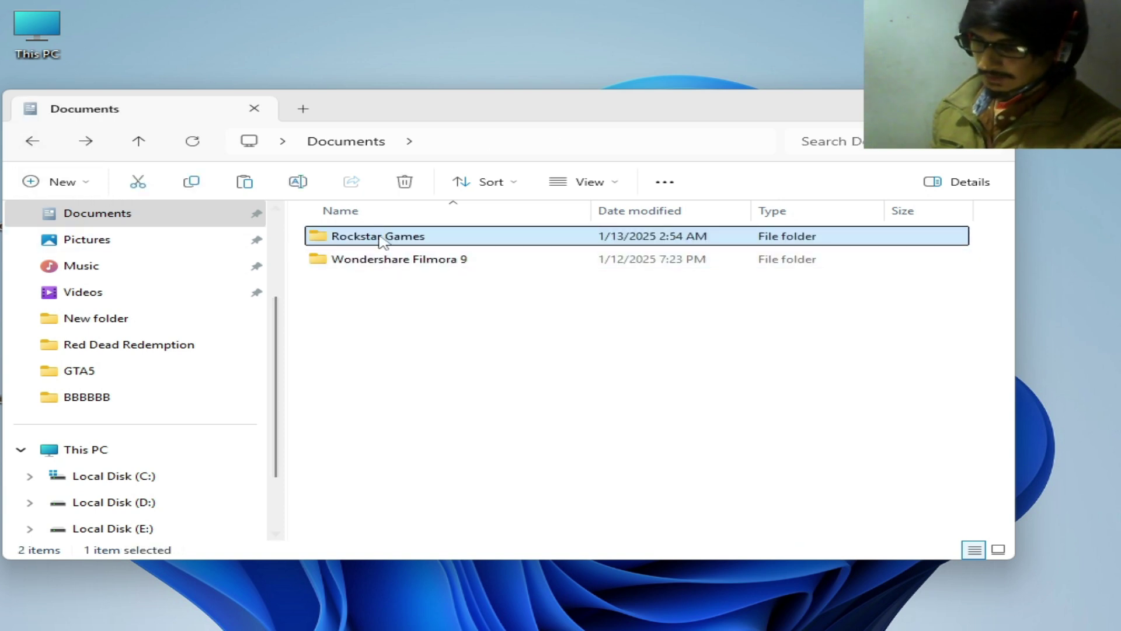
right_click(381, 239)
click(690, 203)
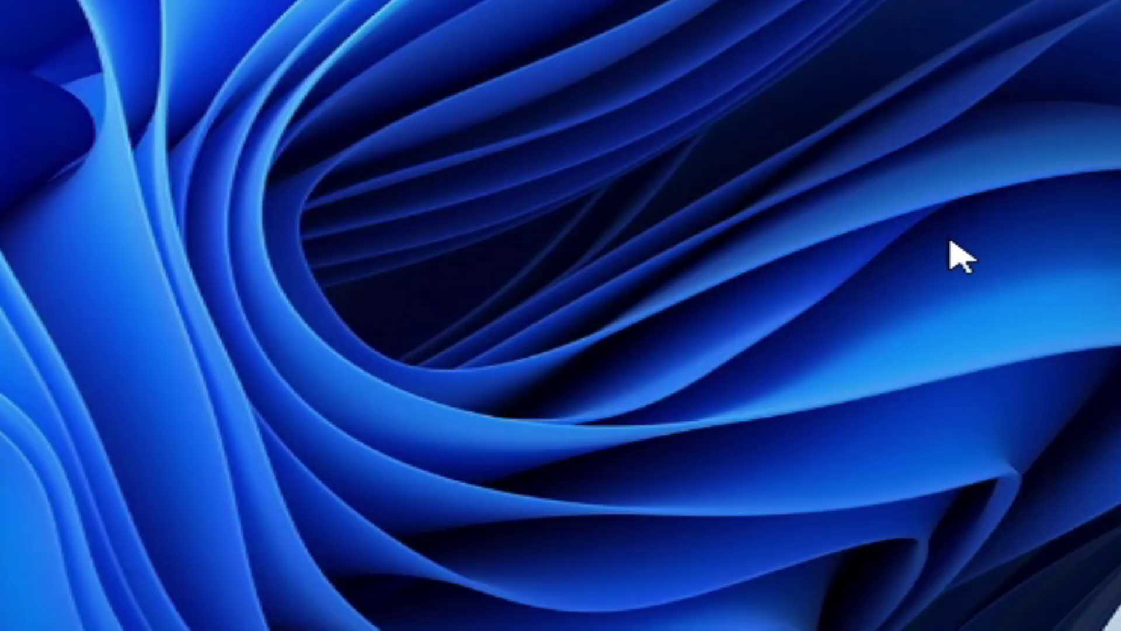
Step: Delete the LauncherPatcher shortcut from the desktop
mouse_move(385, 628)
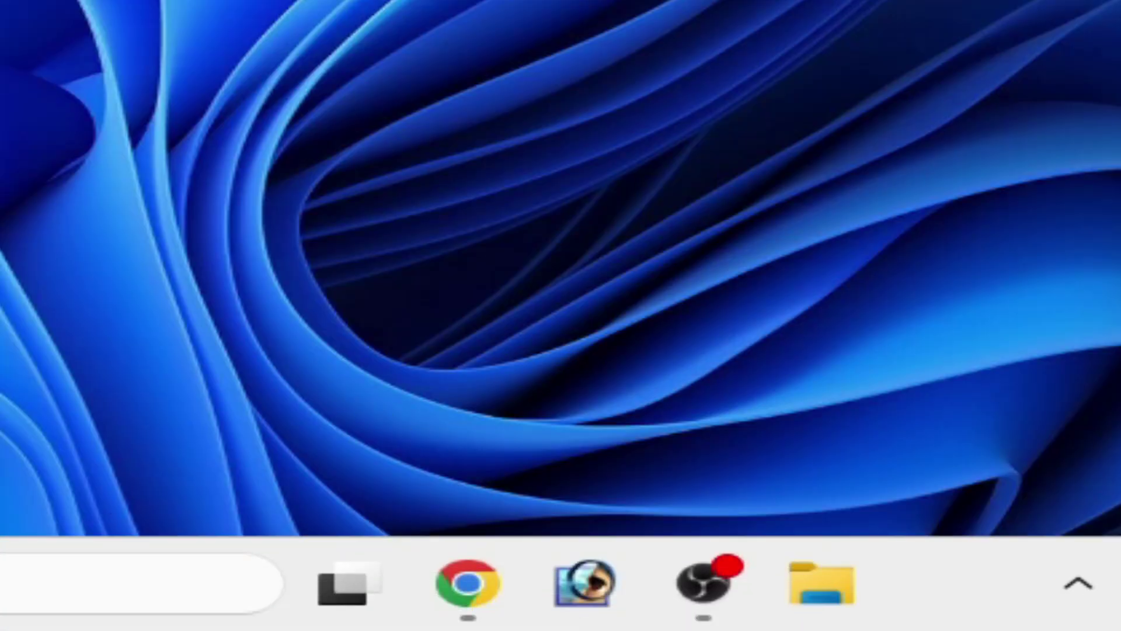
key(super)
click(987, 449)
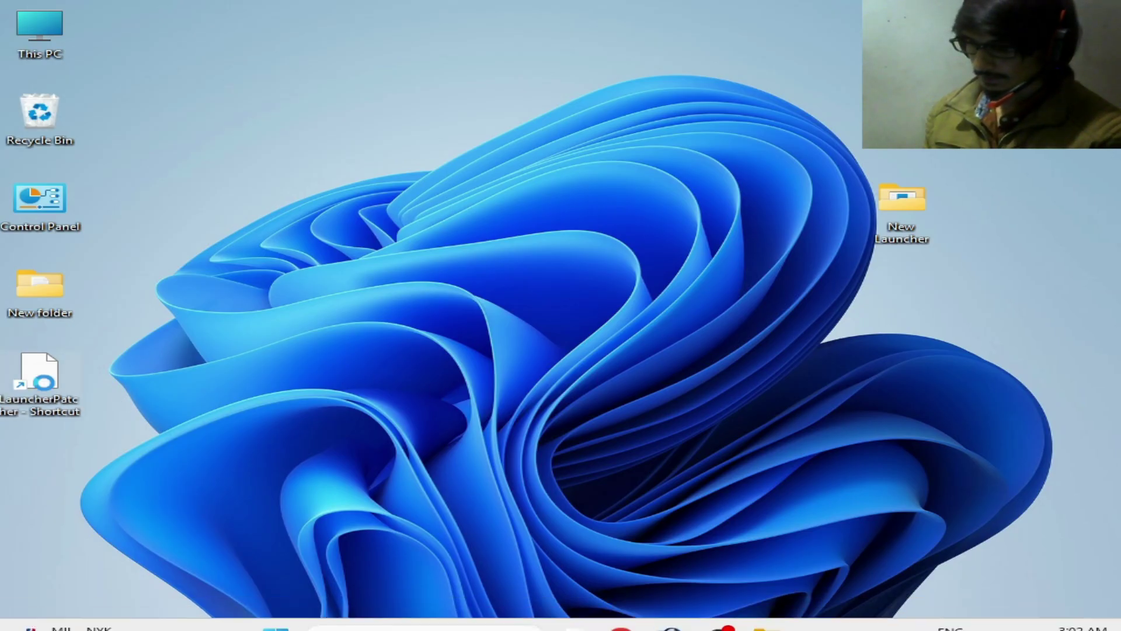
right_click(76, 377)
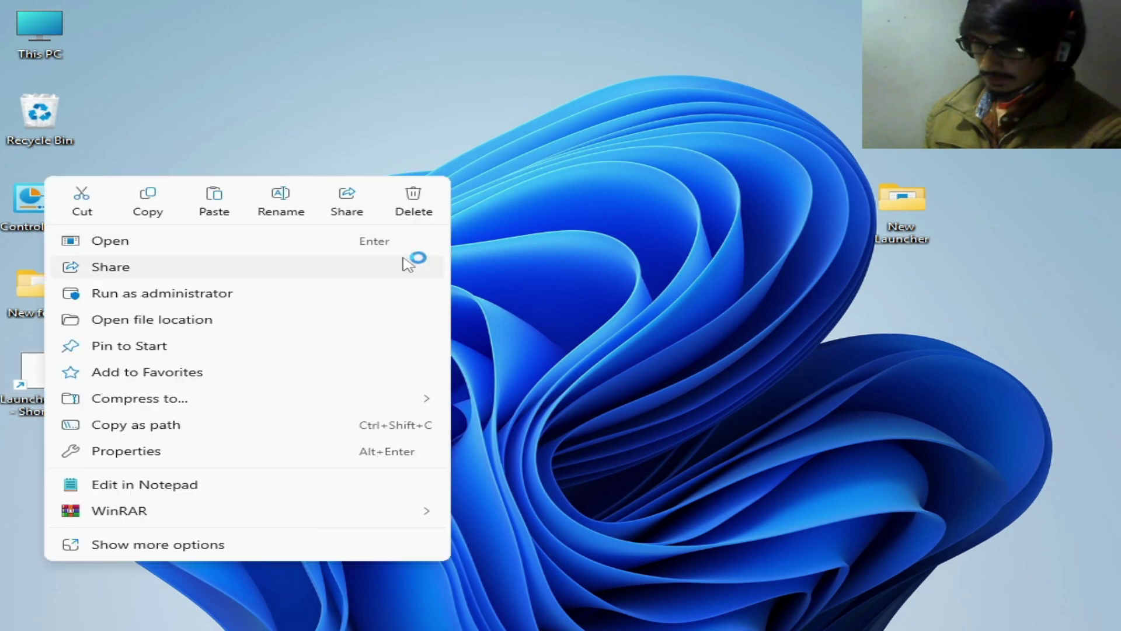
key(Escape)
key(Delete)
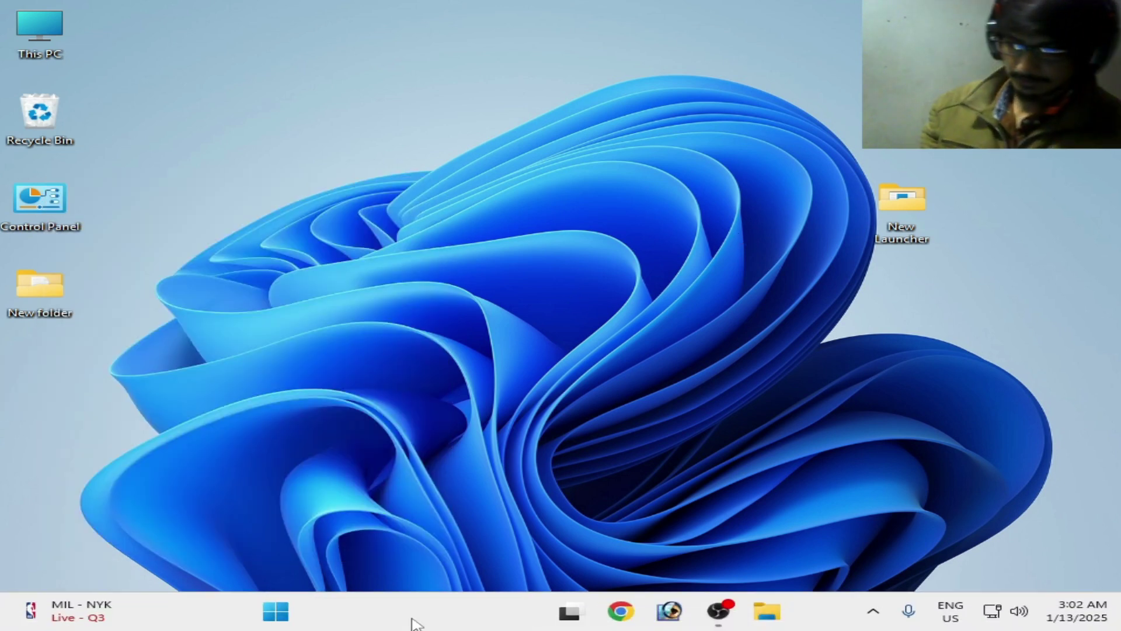
click(416, 622)
text(regedit)
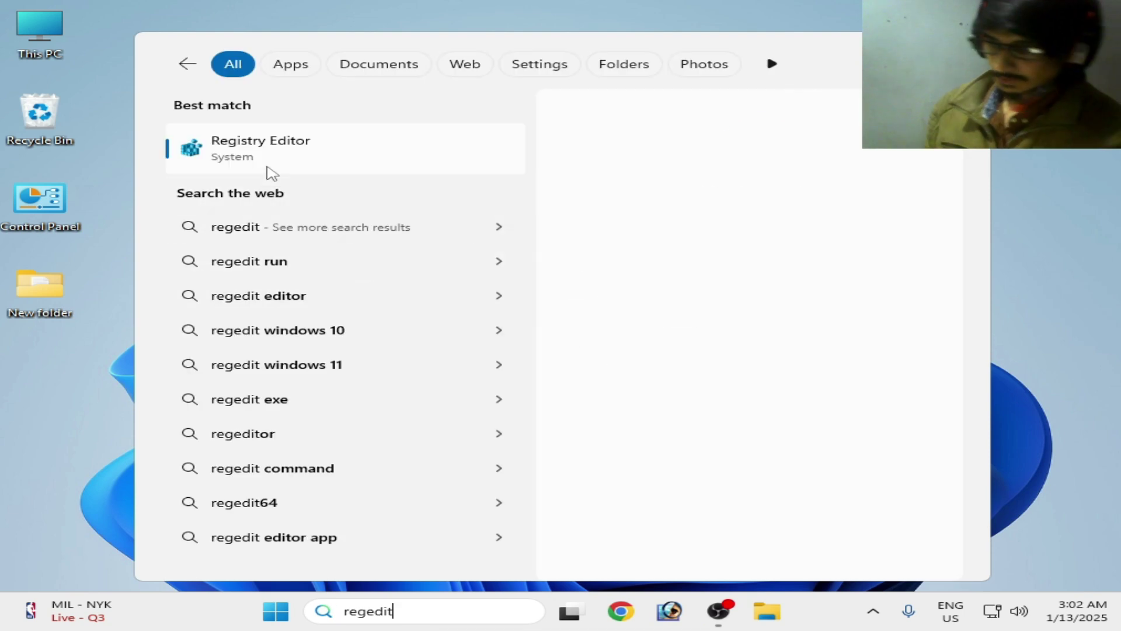
right_click(297, 166)
click(297, 166)
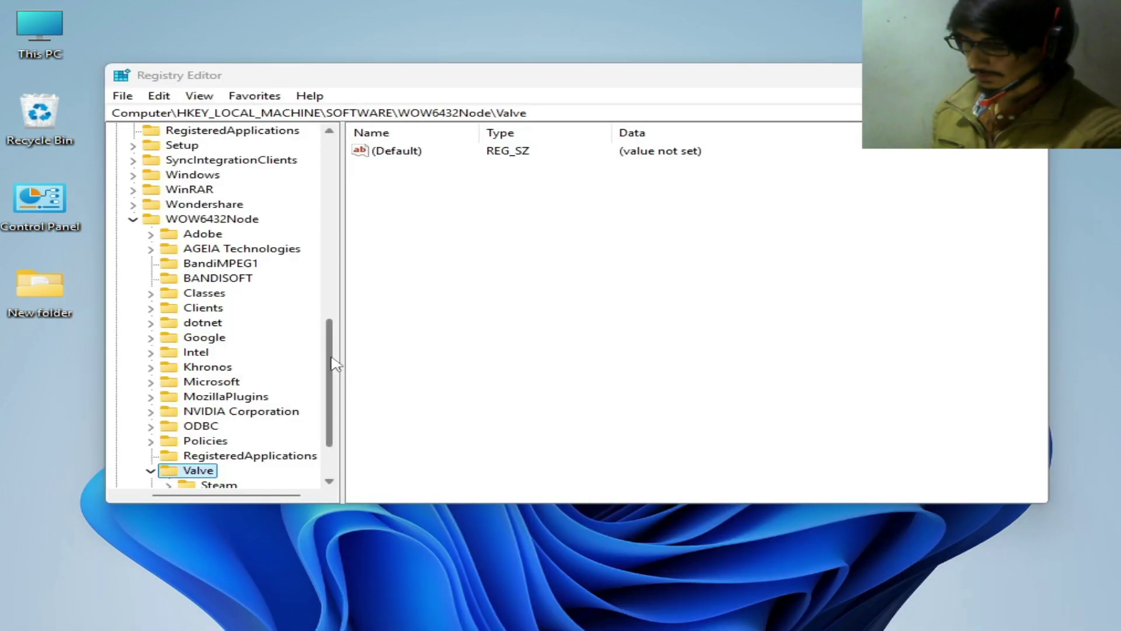
scroll(335, 363, down, 2)
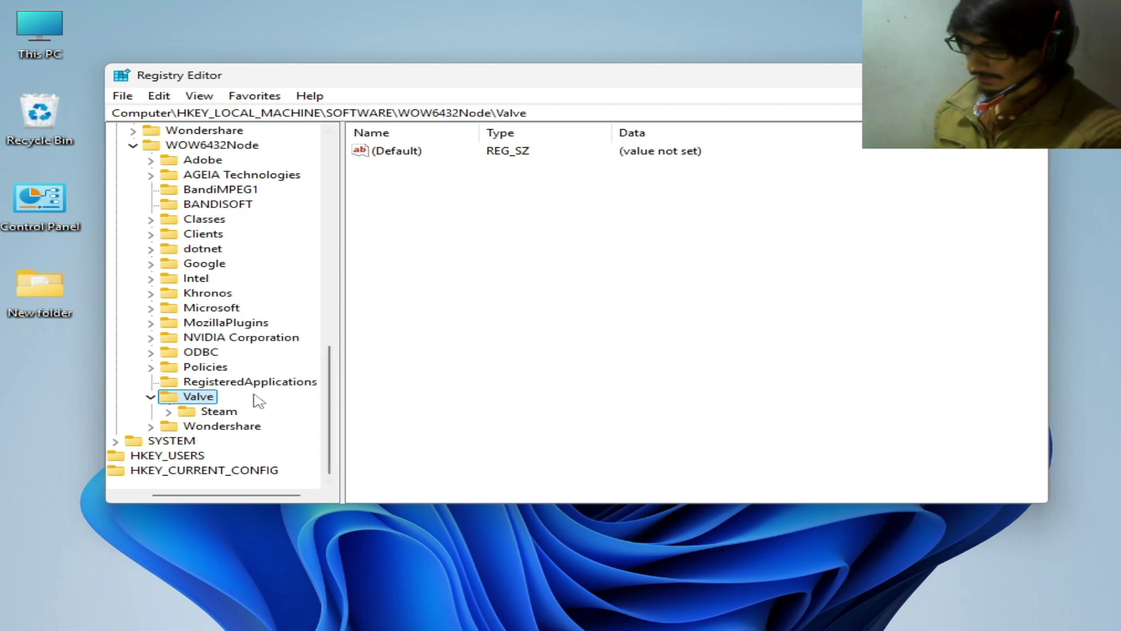
click(1033, 75)
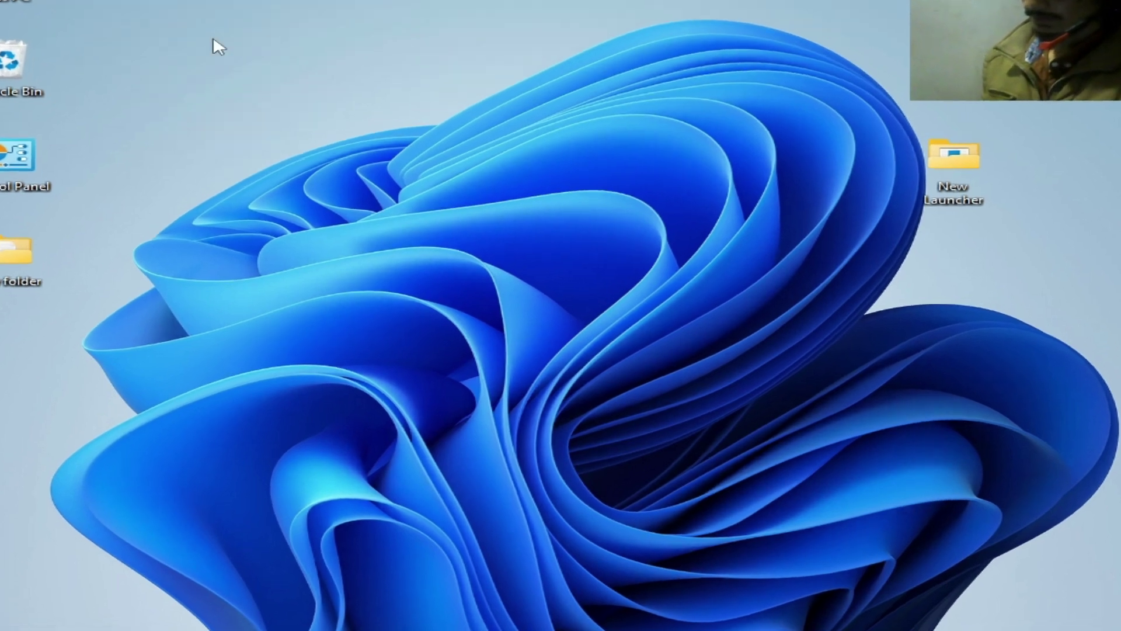
Step: Search 'servi' to open Services, then move the New Launcher folder to the desktop's upper middle
click(415, 620)
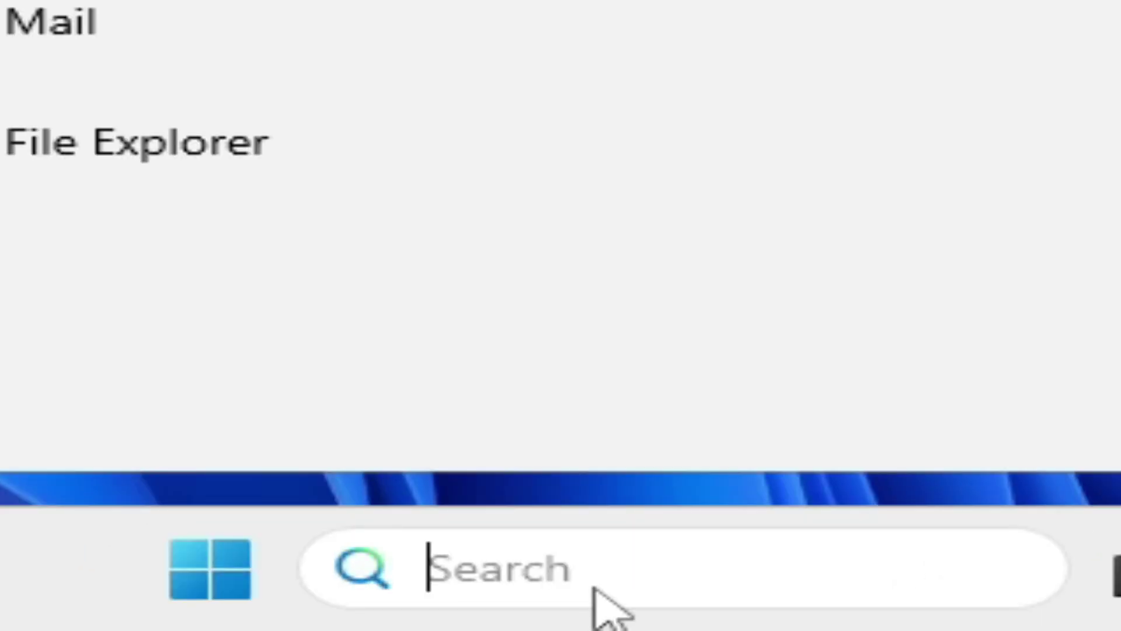
text(serv)
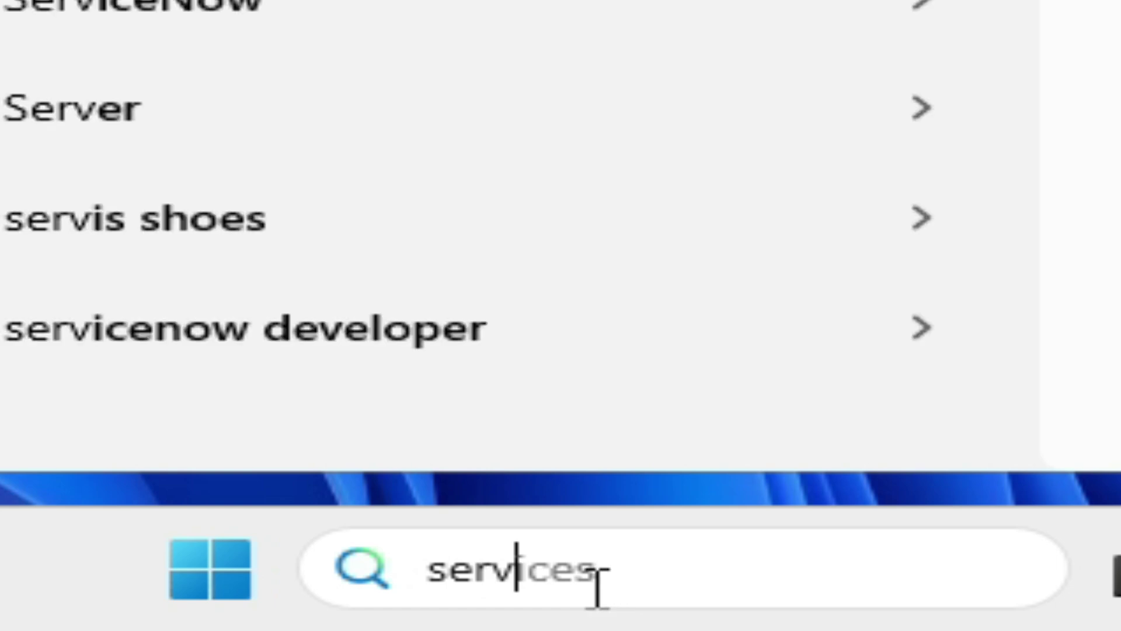
text(ices)
click(272, 160)
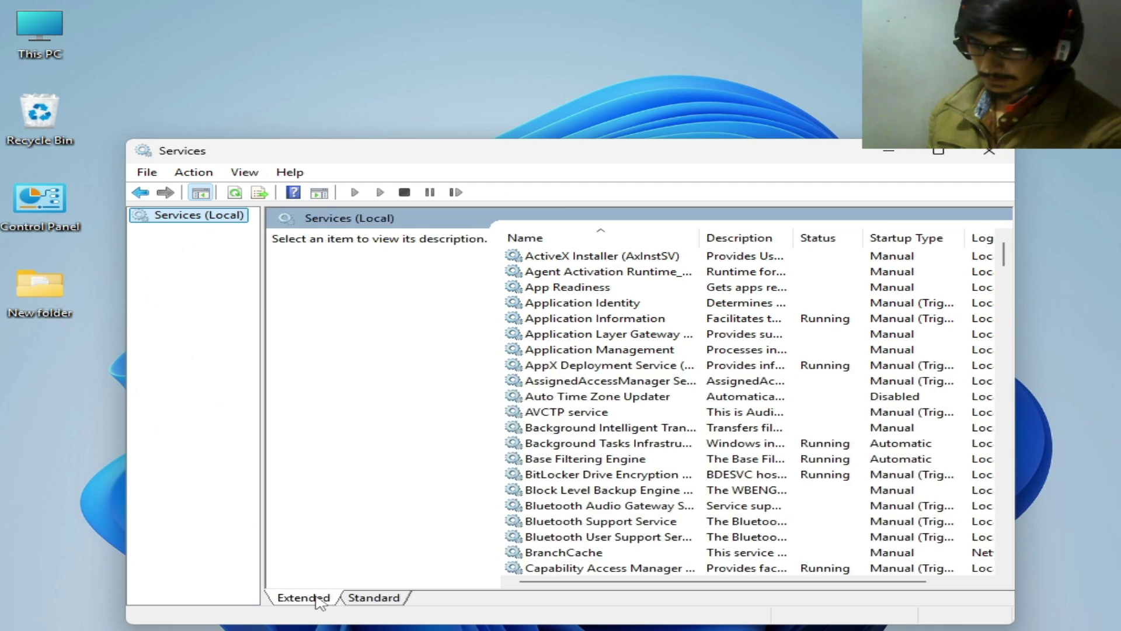
drag(1004, 254, 1007, 443)
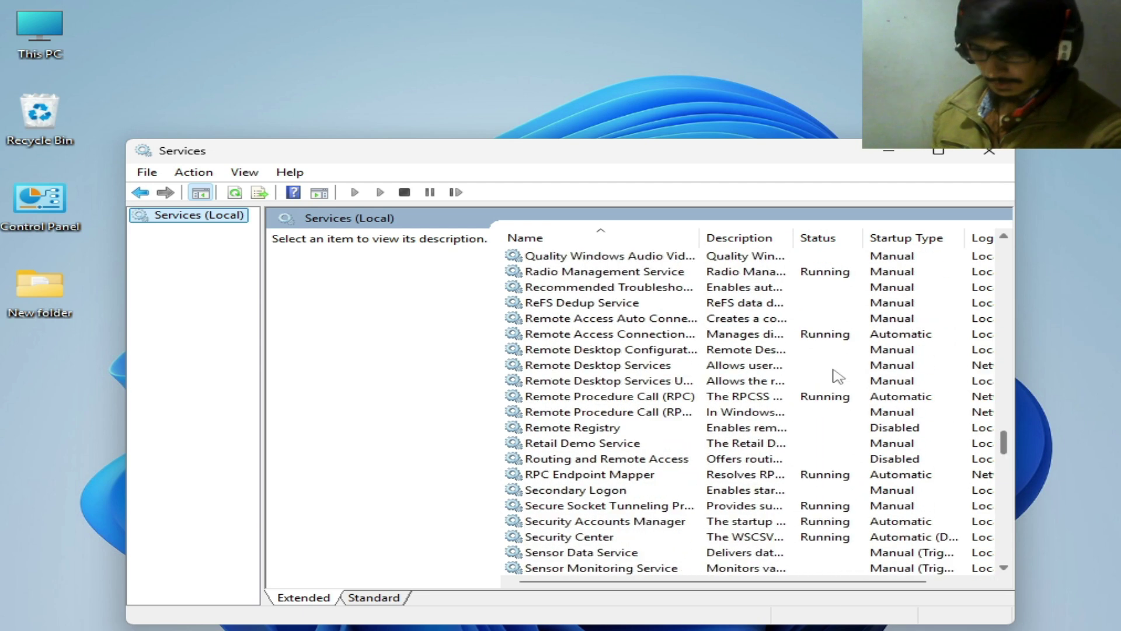
drag(748, 158, 751, 368)
drag(925, 228, 669, 147)
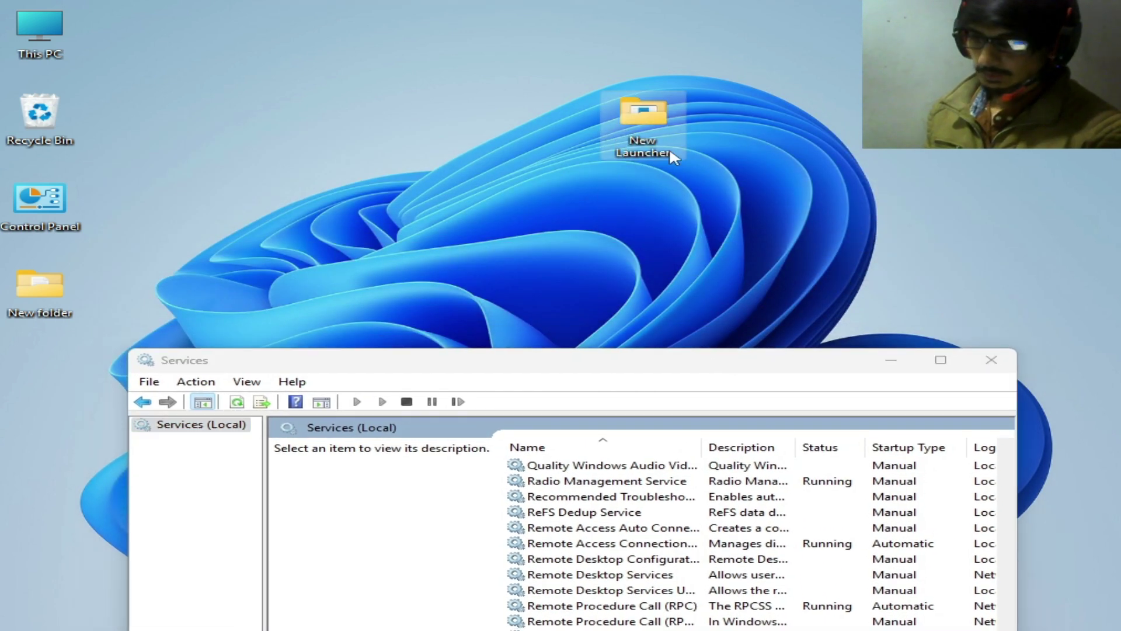
Step: In New Launcher, set Rockstar-Games-Launcher's Compatibility properties to run as administrator
double_click(681, 125)
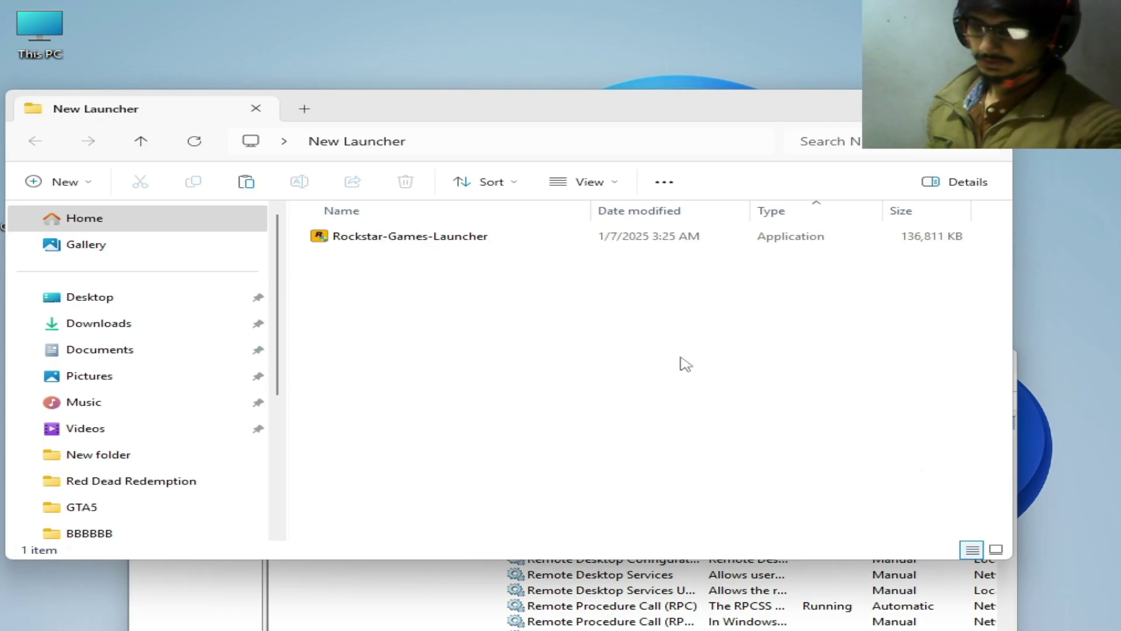
click(418, 241)
right_click(418, 241)
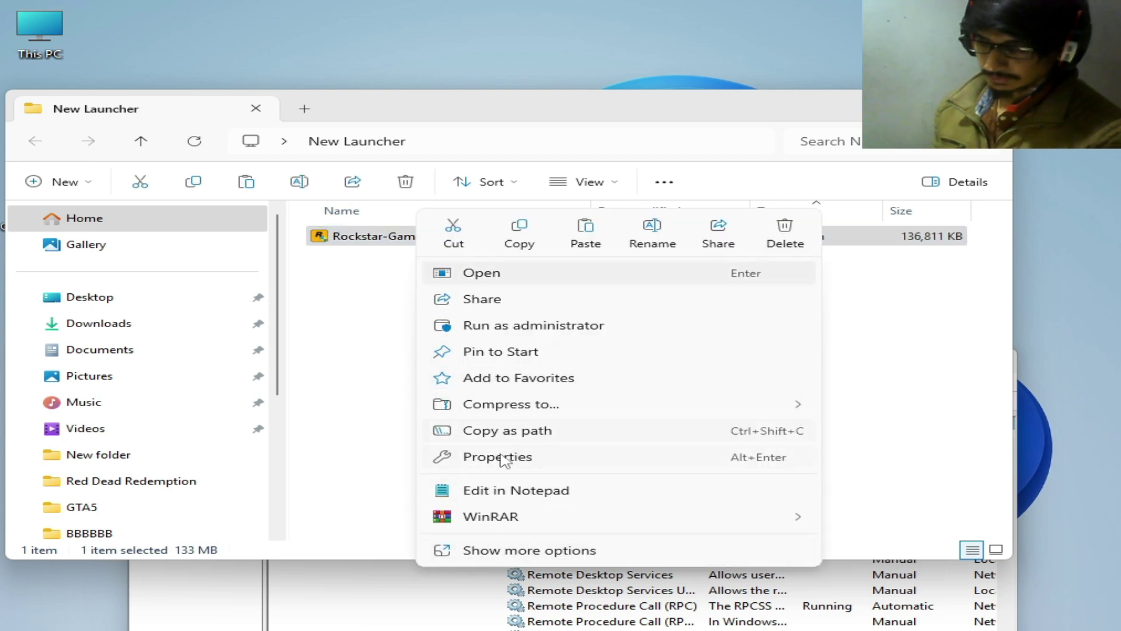
click(528, 458)
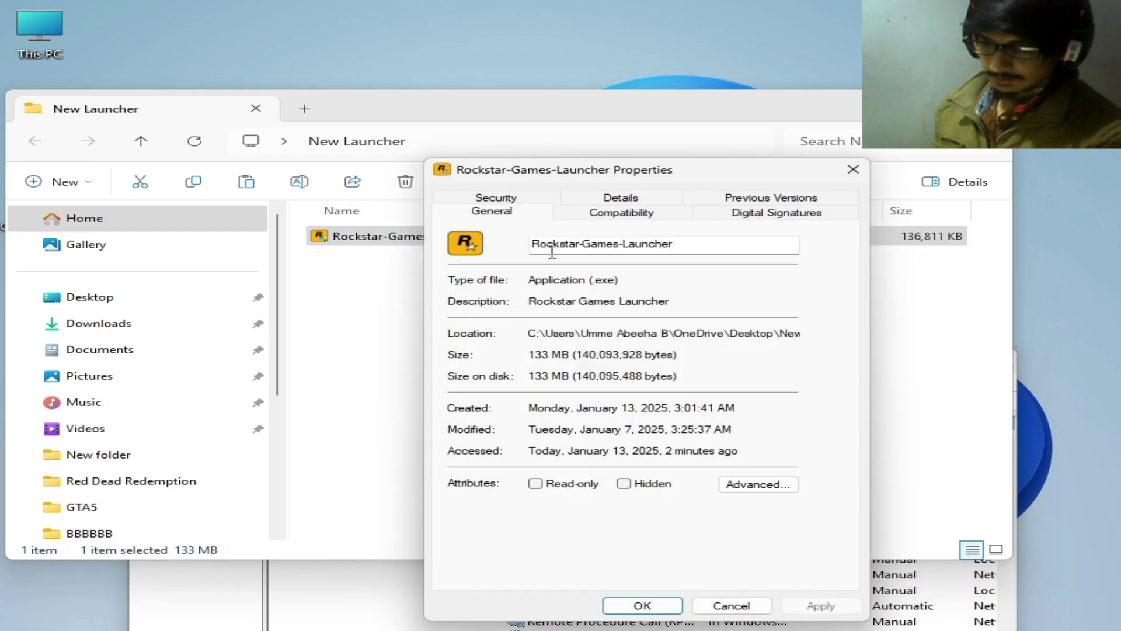
click(611, 215)
click(465, 322)
click(465, 322)
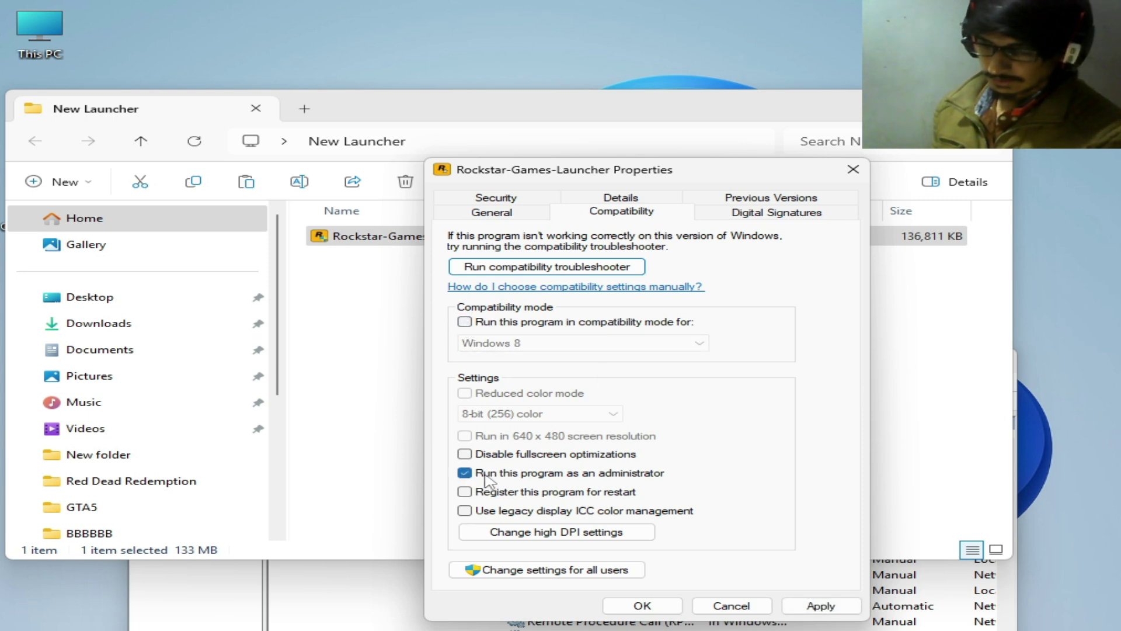
click(811, 606)
click(642, 606)
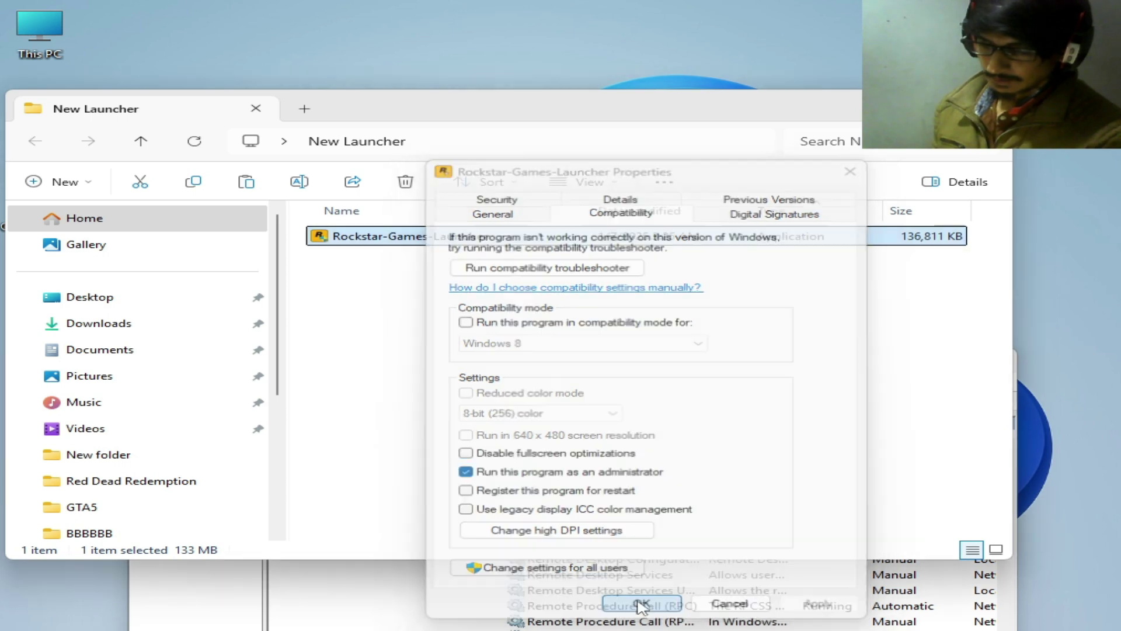
Step: Run the installer as administrator, accept the Terms and install to C:\Program Files\Rockstar Games\Launcher
right_click(399, 239)
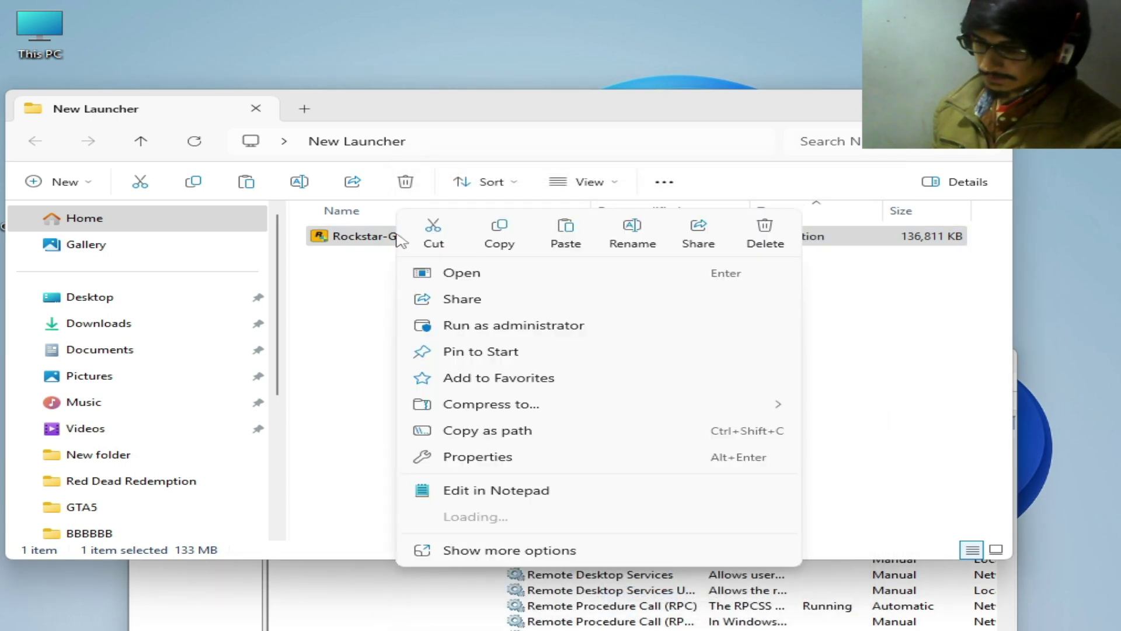
click(479, 328)
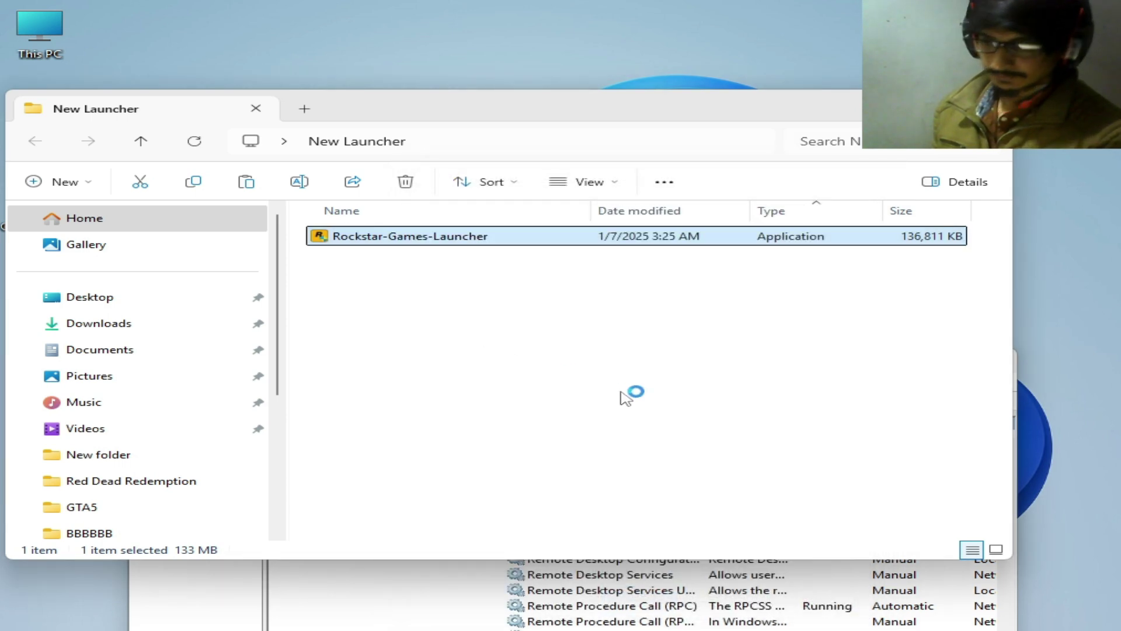
click(989, 508)
click(990, 508)
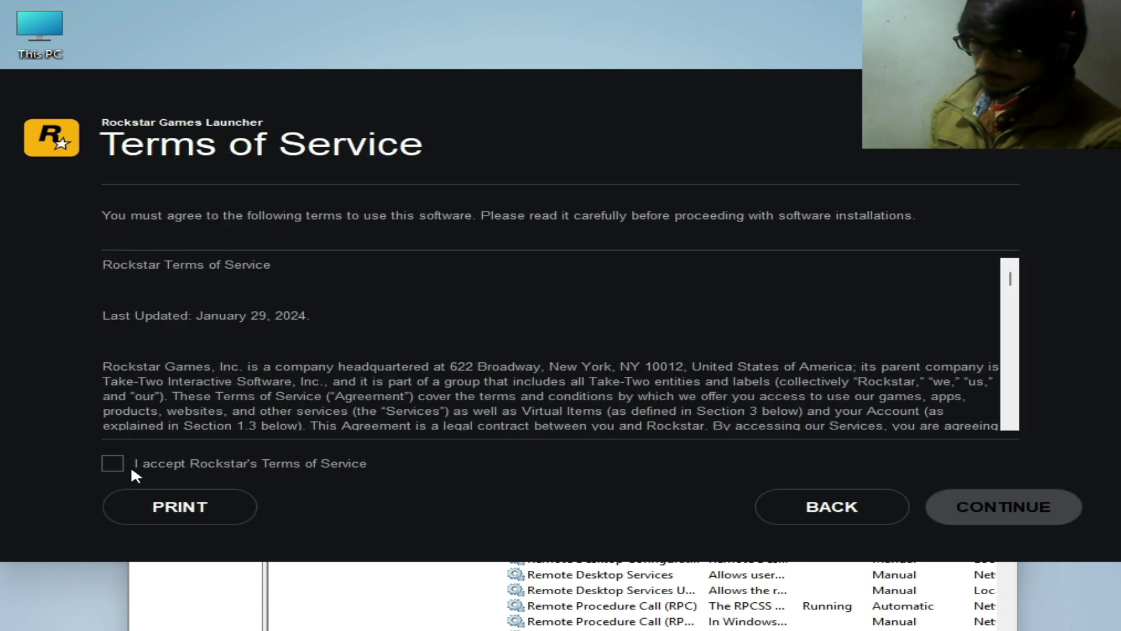
click(115, 465)
click(1000, 509)
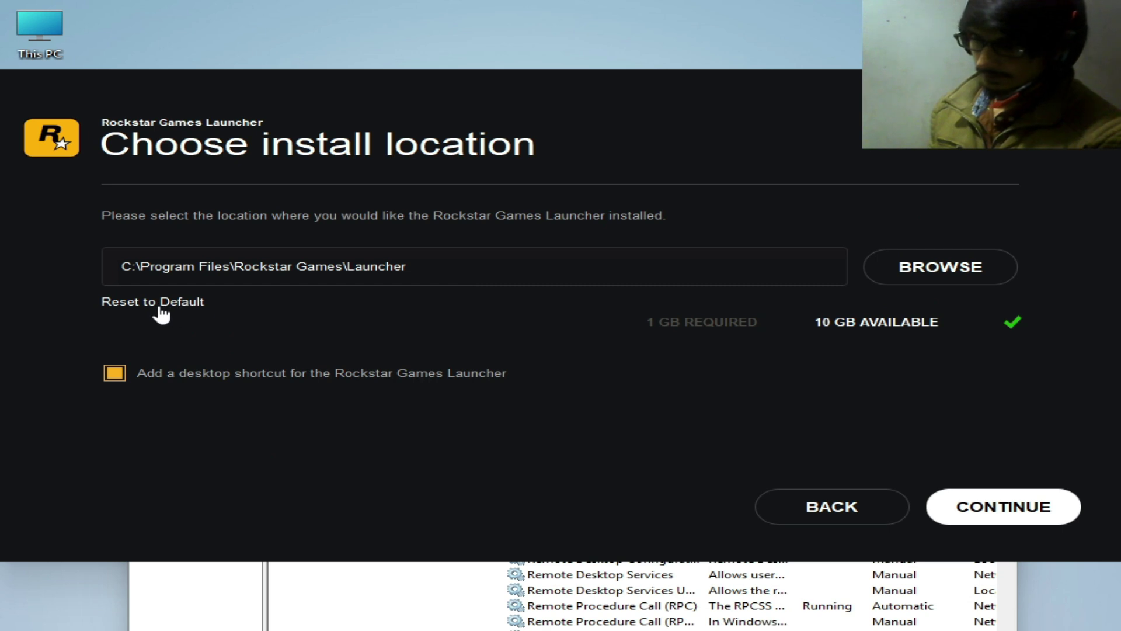
click(983, 506)
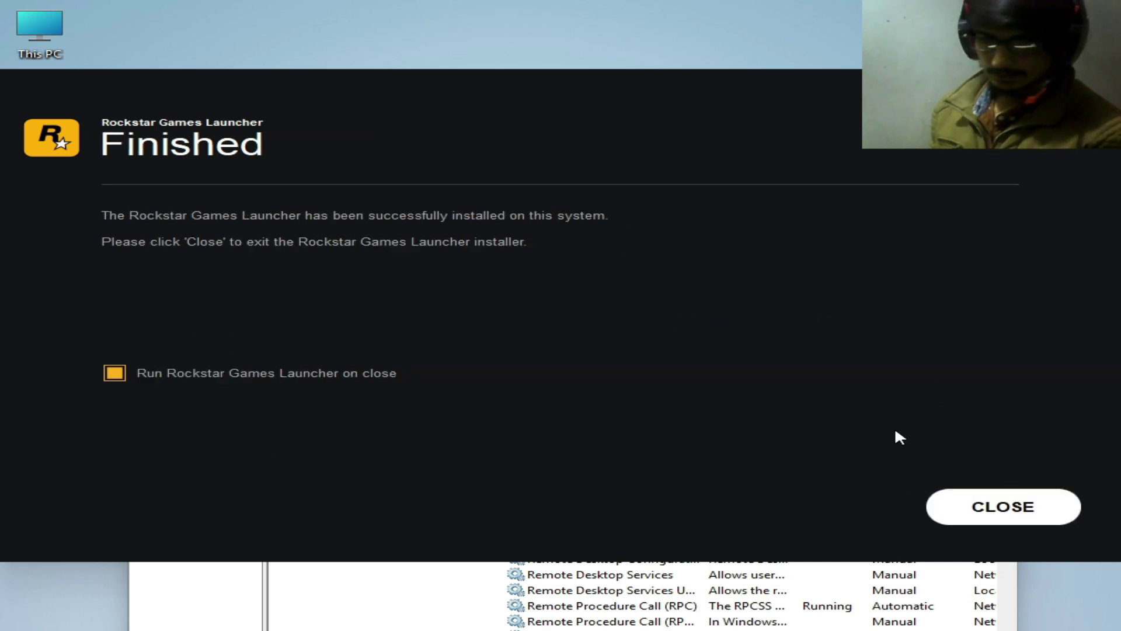
key(Return)
drag(728, 108, 744, 416)
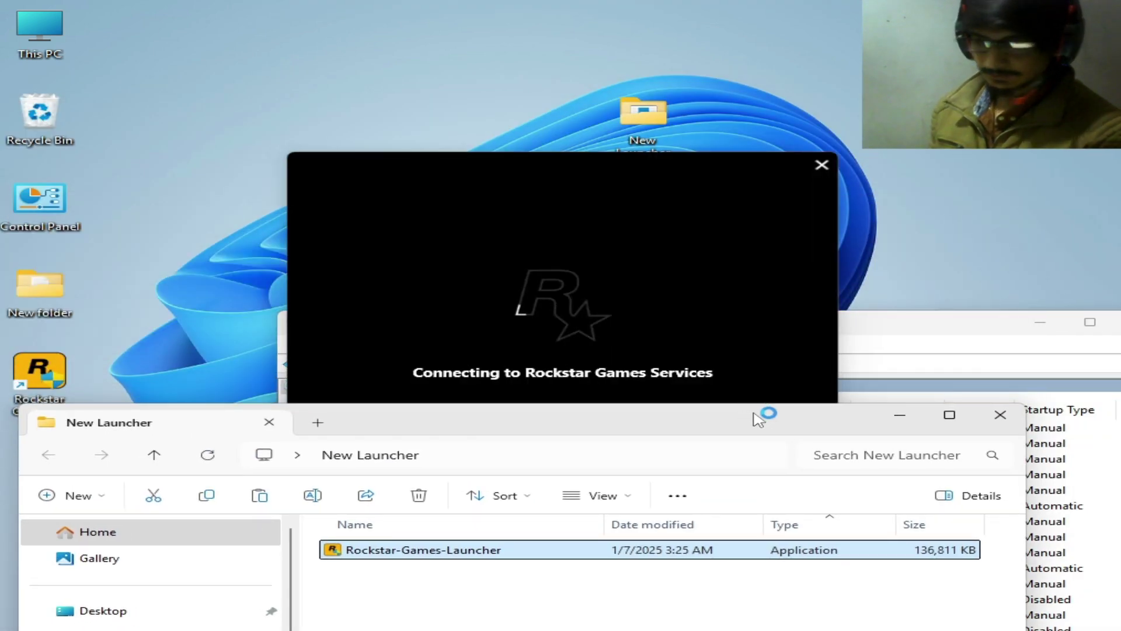
drag(883, 331, 786, 184)
Step: Bring Services back and open the Program Compatibility Assistant Service's properties
scroll(1061, 470, up, 1)
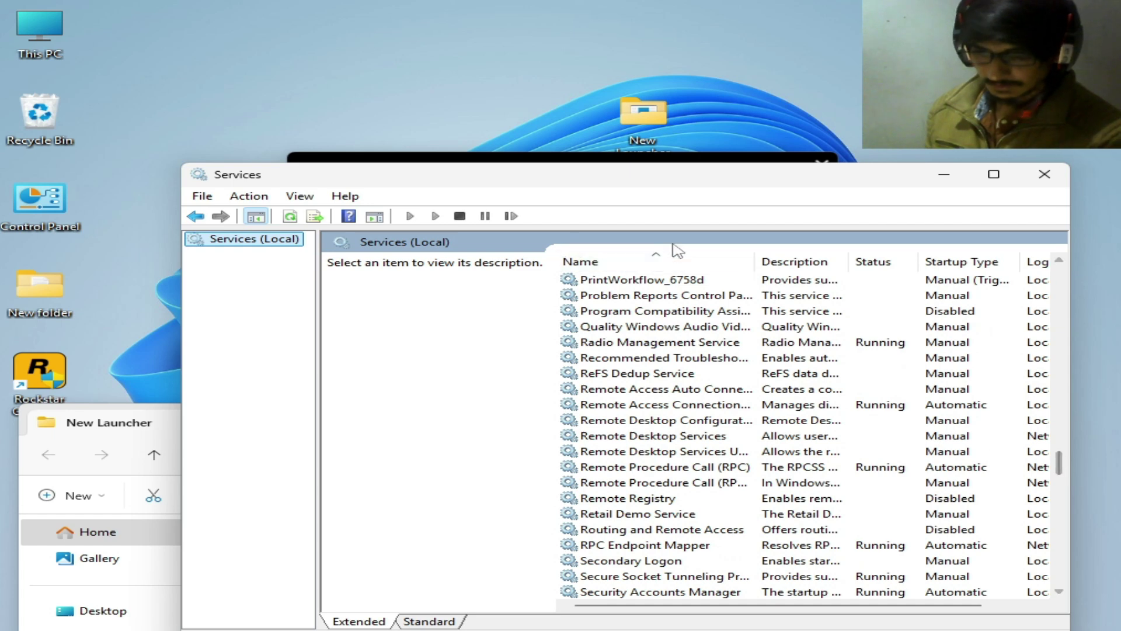
click(1045, 174)
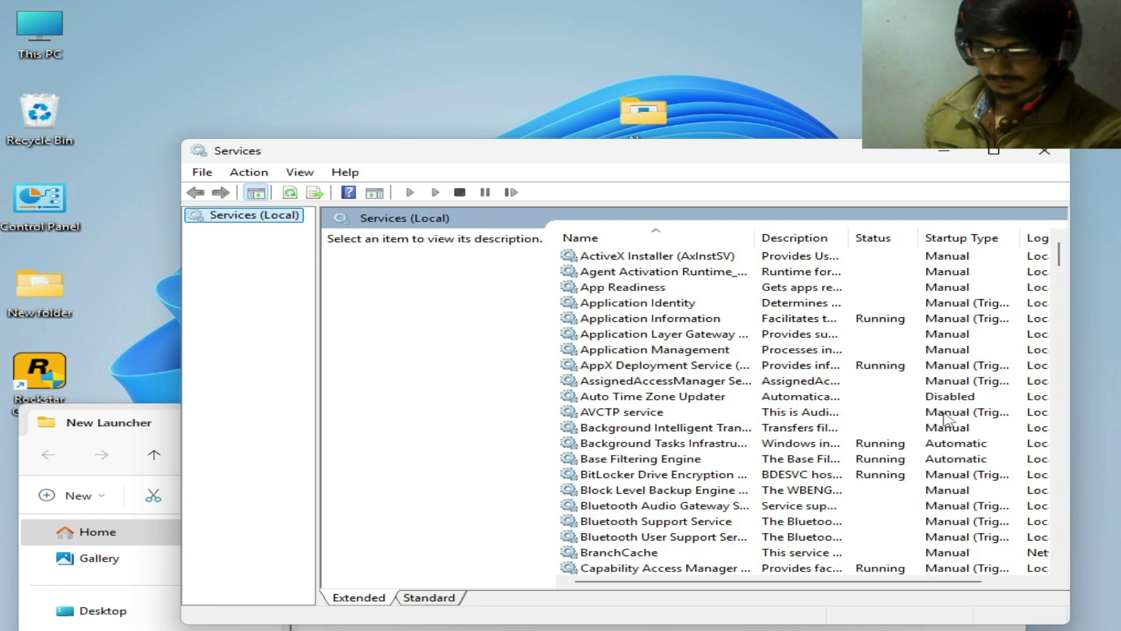
click(1059, 408)
drag(1058, 404, 1062, 427)
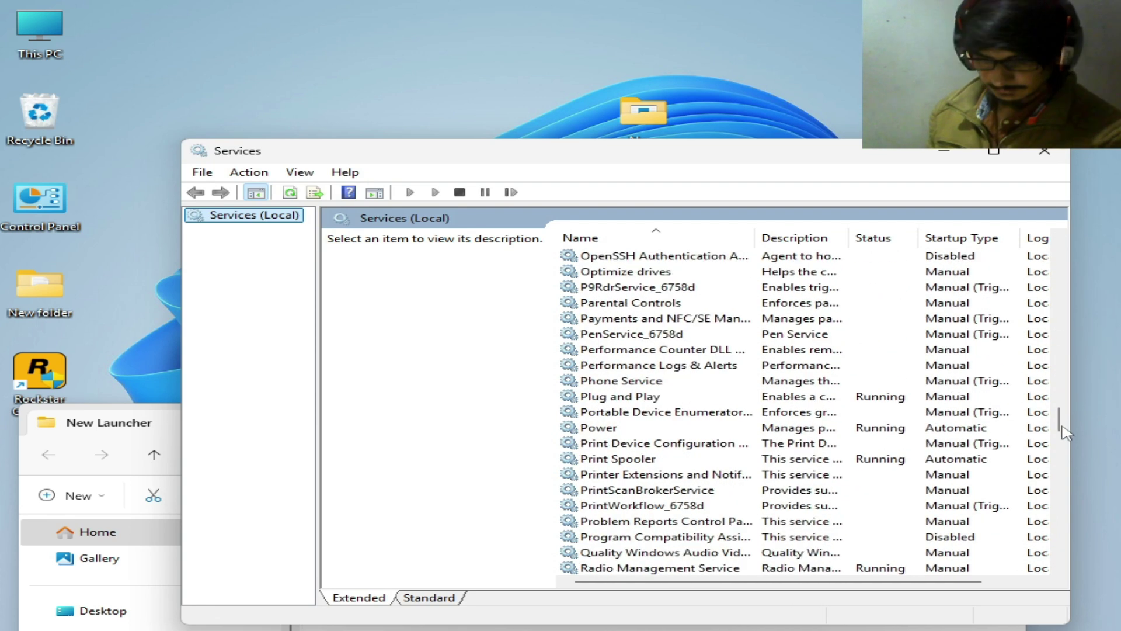
click(657, 537)
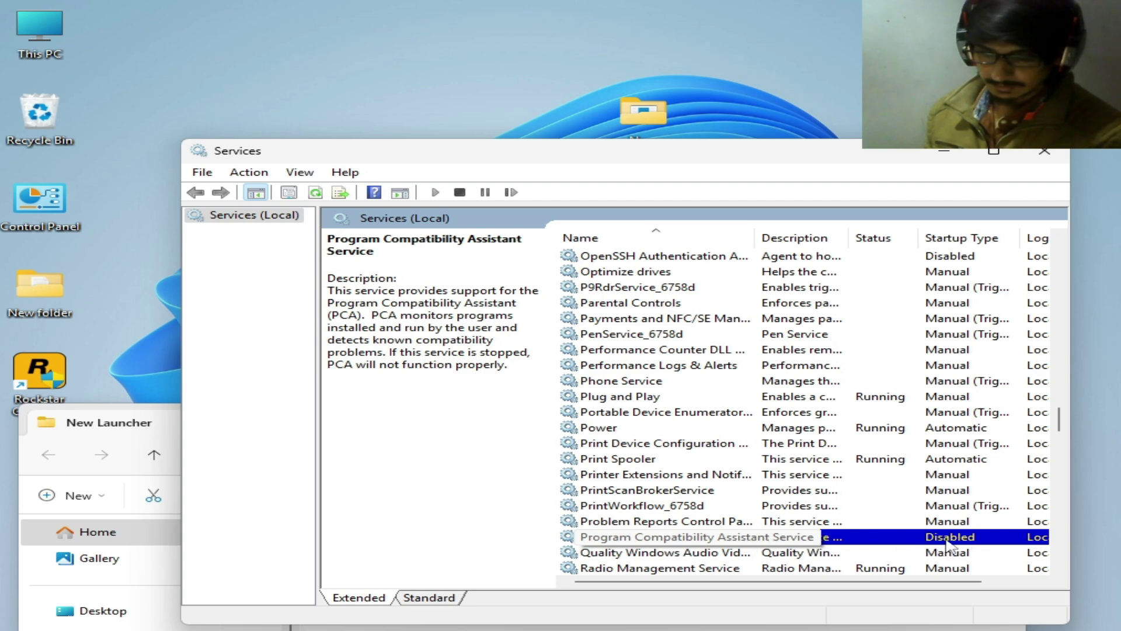
right_click(734, 542)
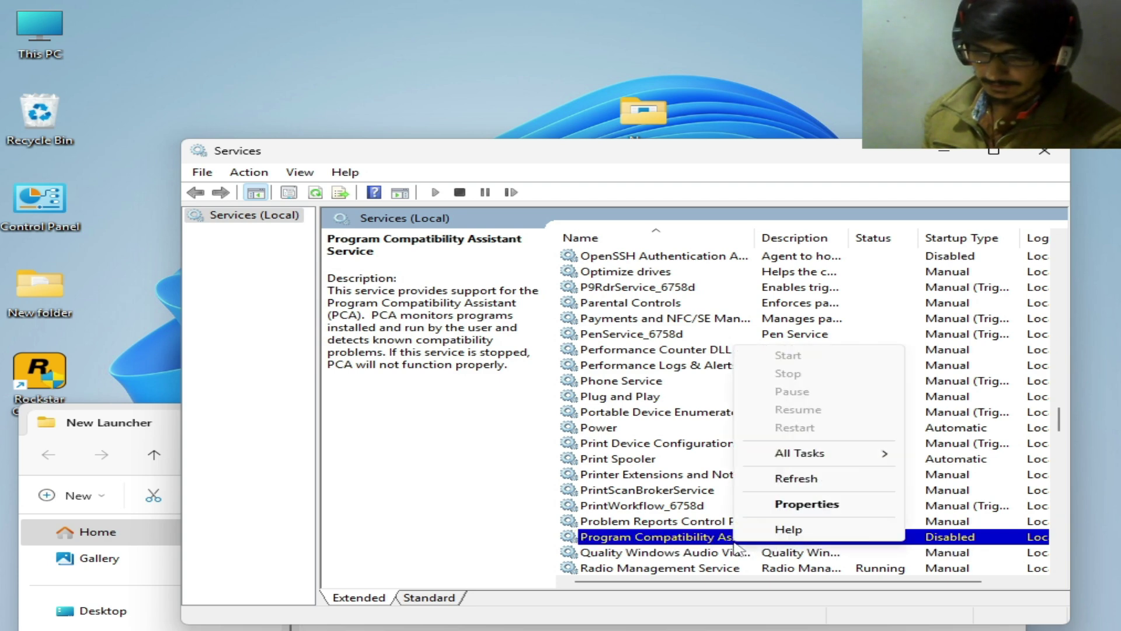
click(817, 506)
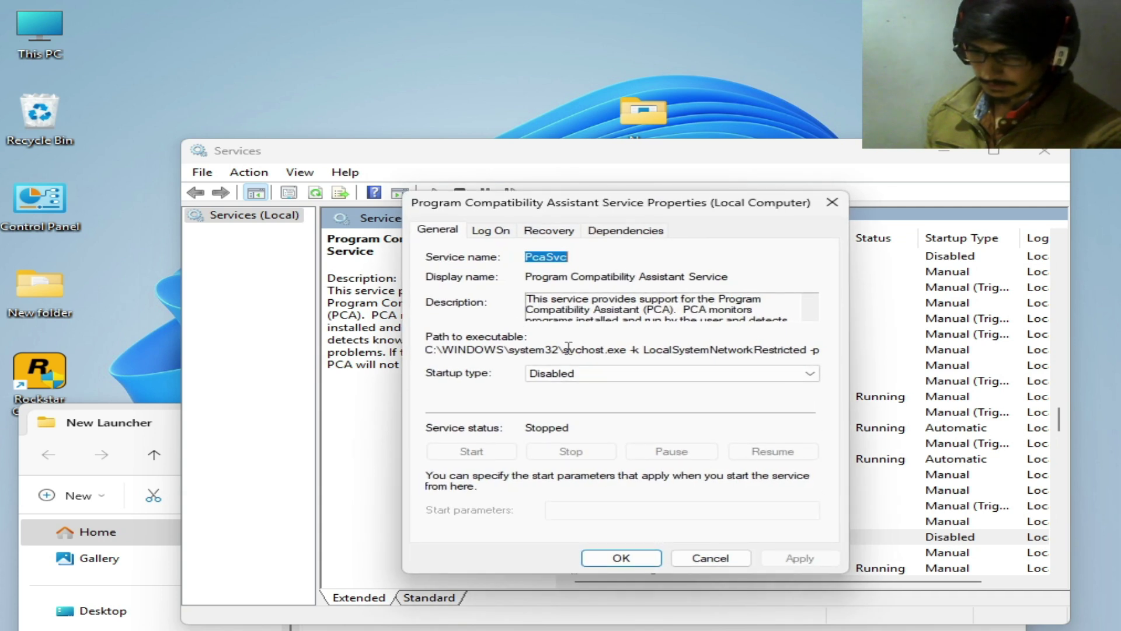
Step: Set its startup type to Automatic, apply, and start the service
click(537, 375)
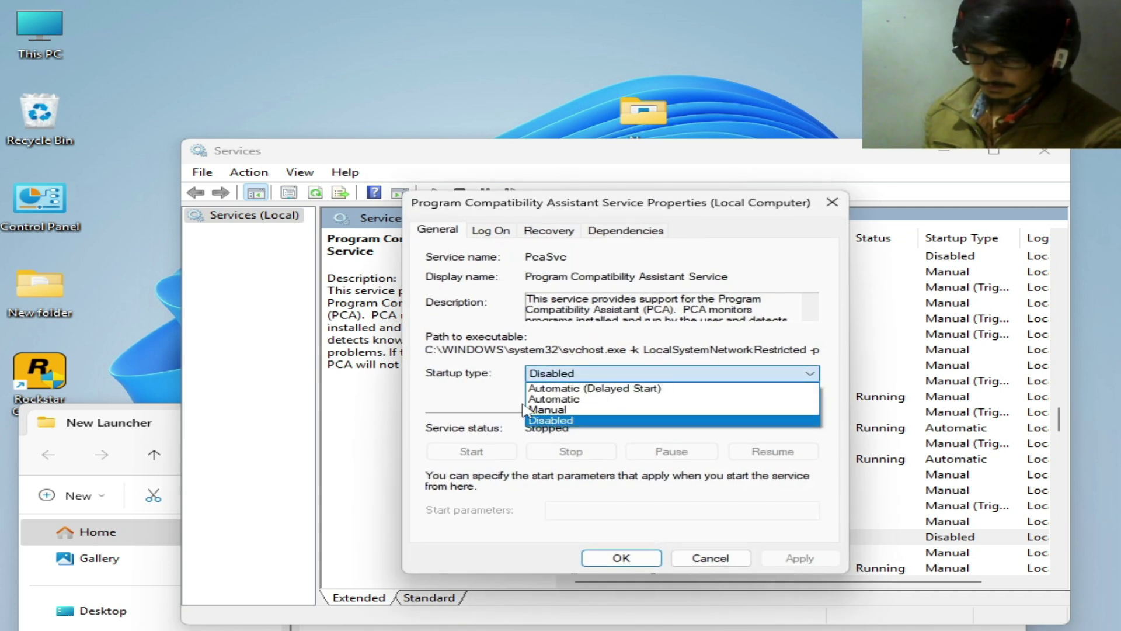
click(715, 399)
click(798, 555)
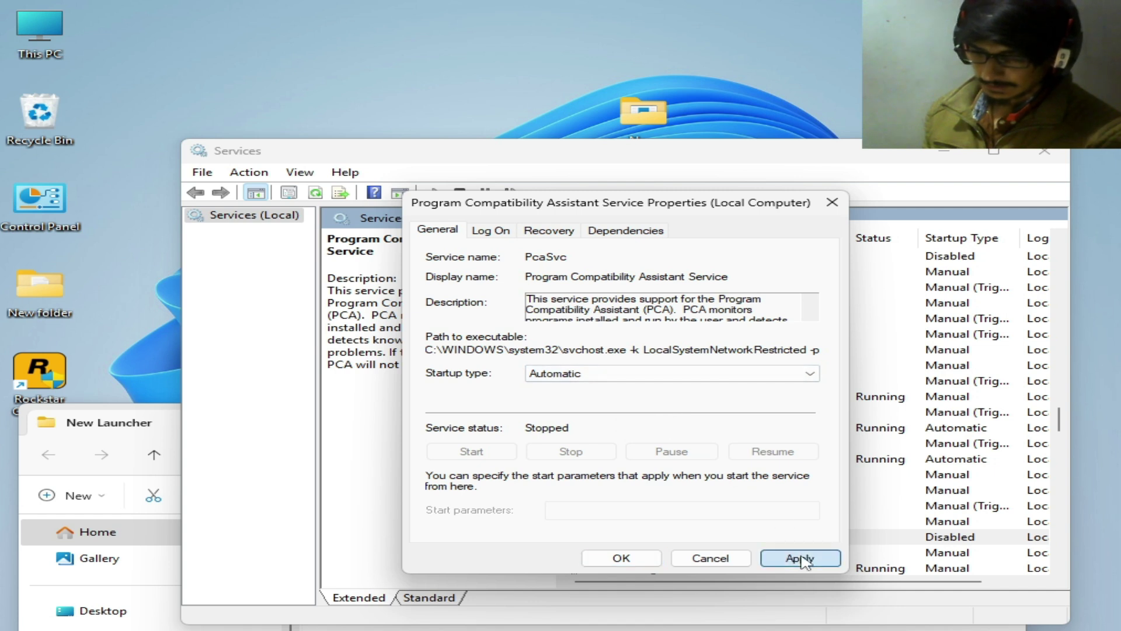
click(495, 229)
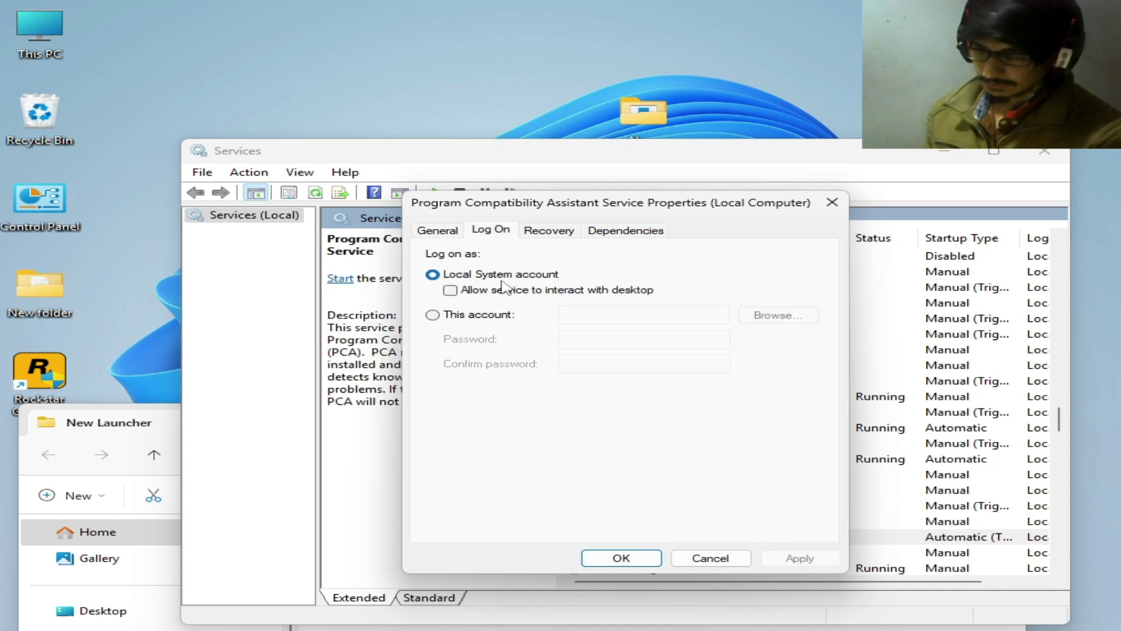
click(433, 231)
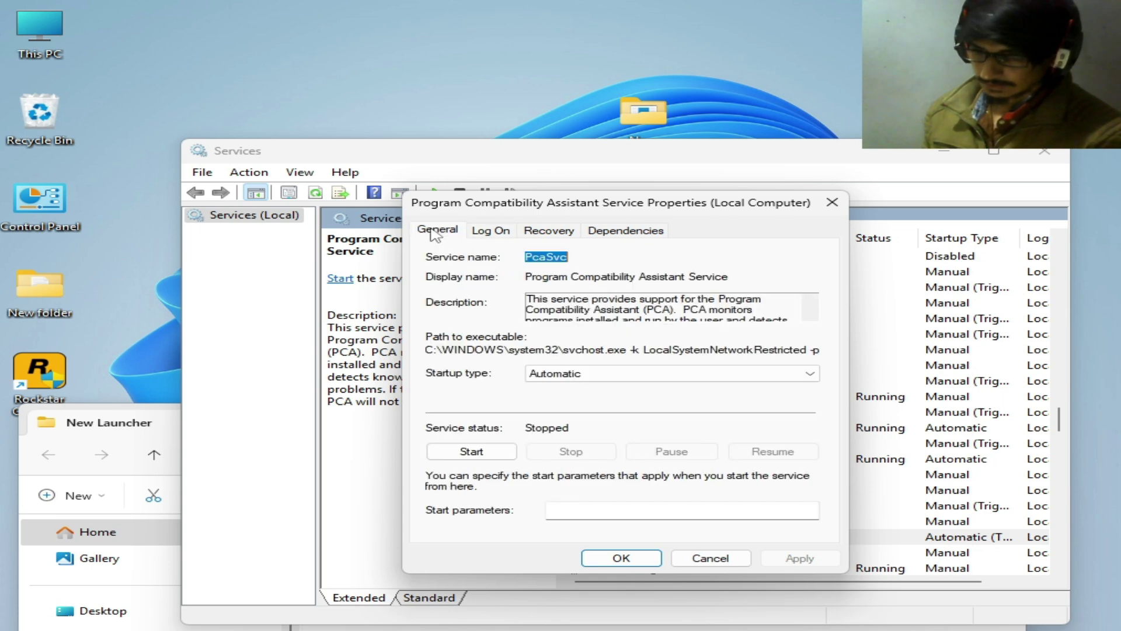
click(502, 456)
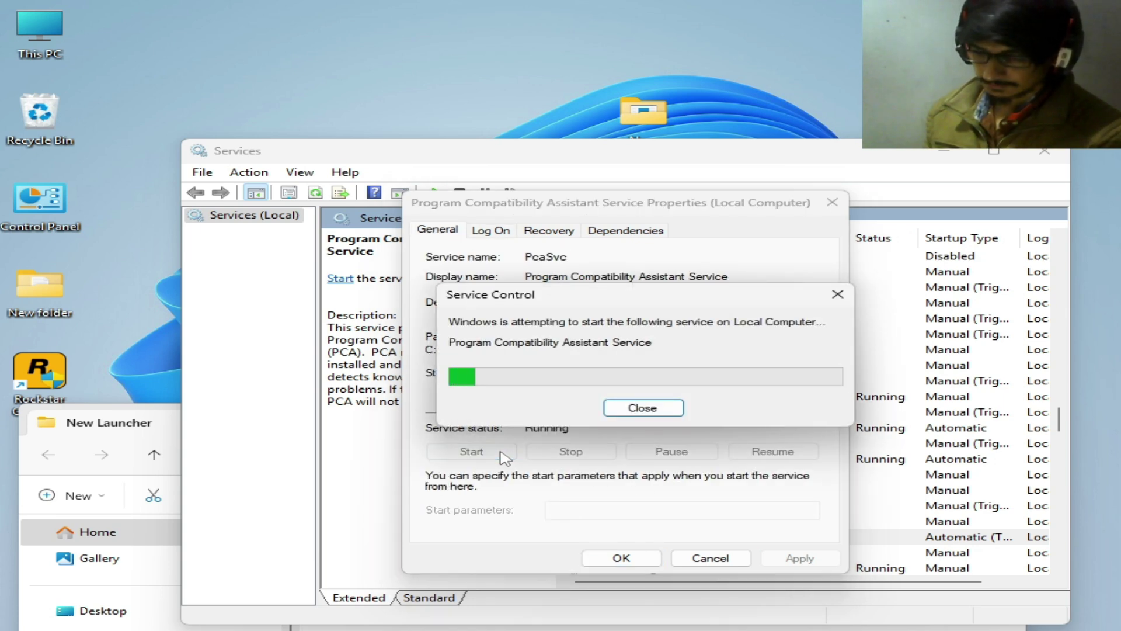
click(617, 557)
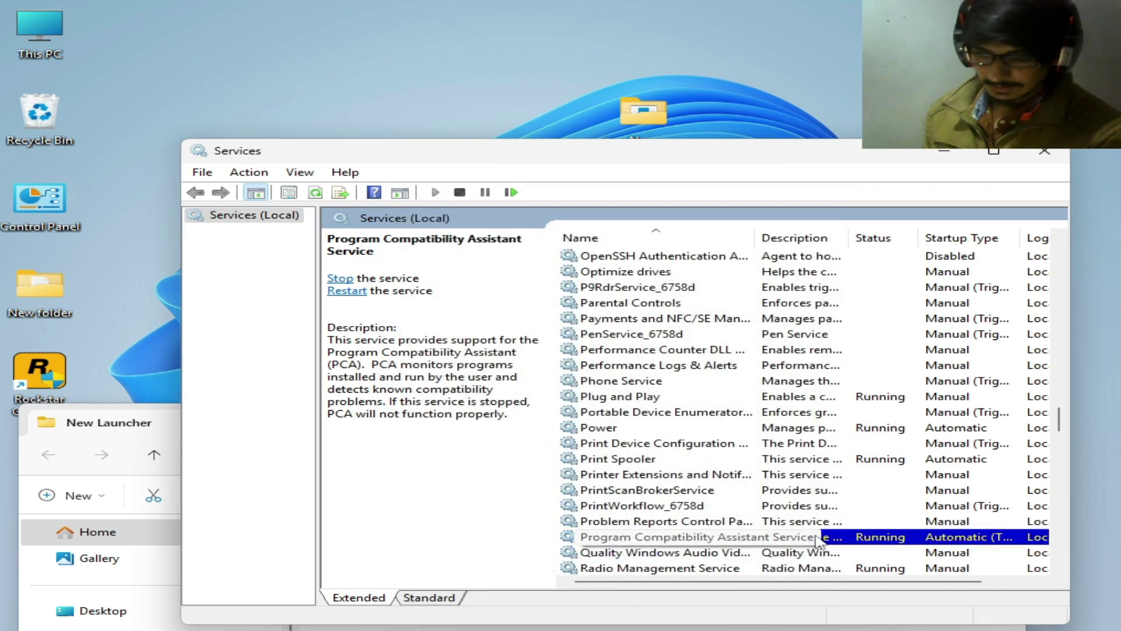
drag(1058, 412, 1063, 451)
Step: Set the Rockstar Game Library Service's startup type to Automatic
click(766, 443)
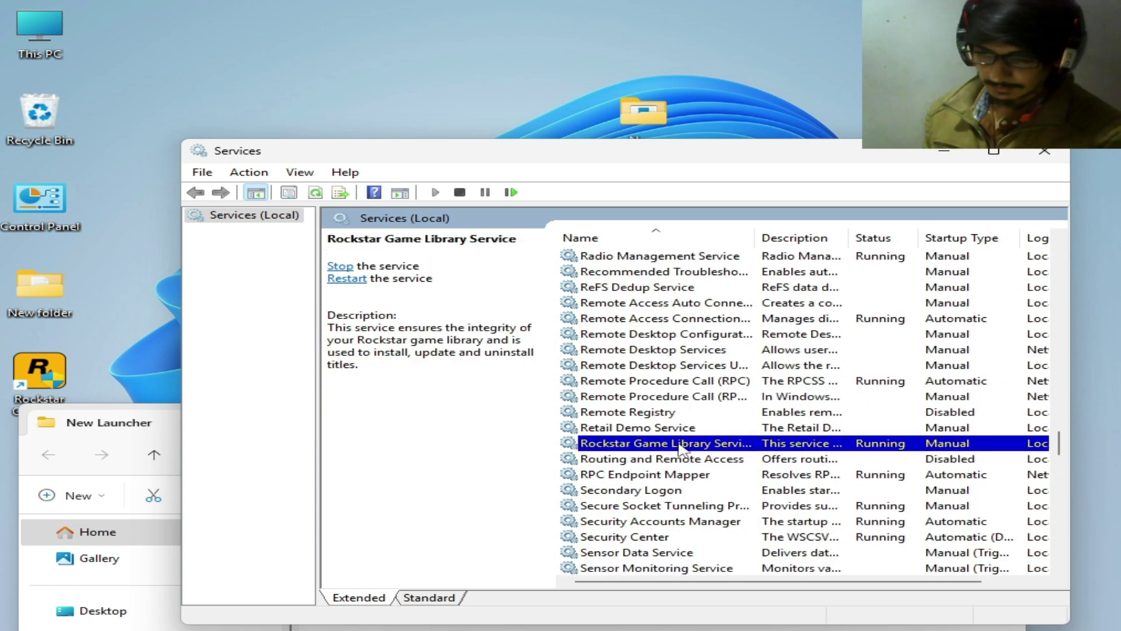
right_click(679, 445)
click(751, 405)
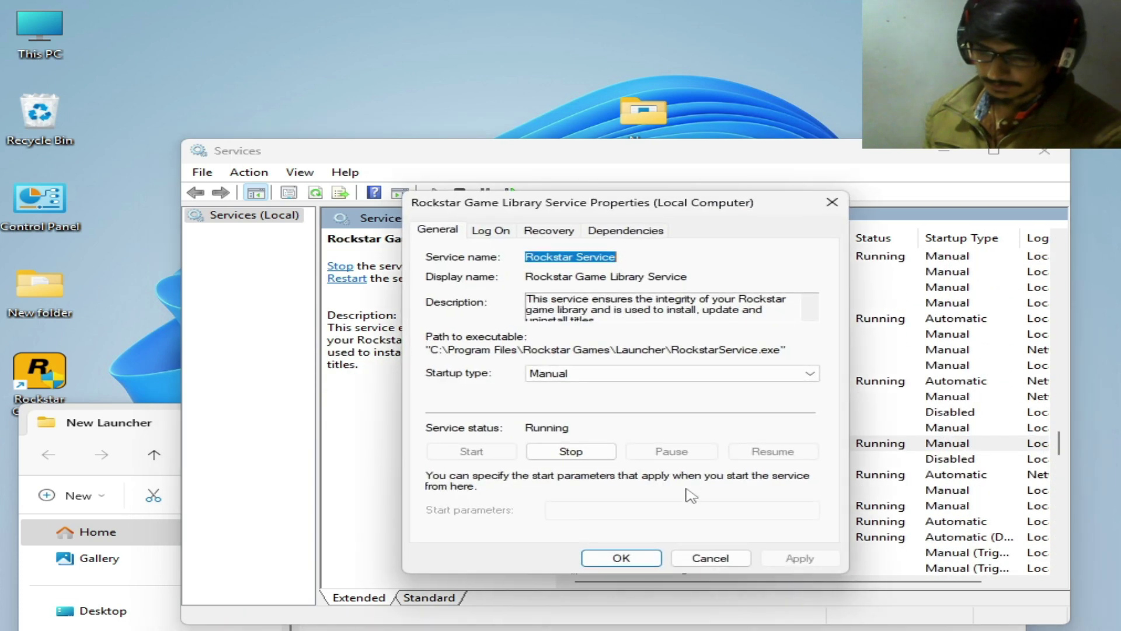
click(642, 373)
click(712, 399)
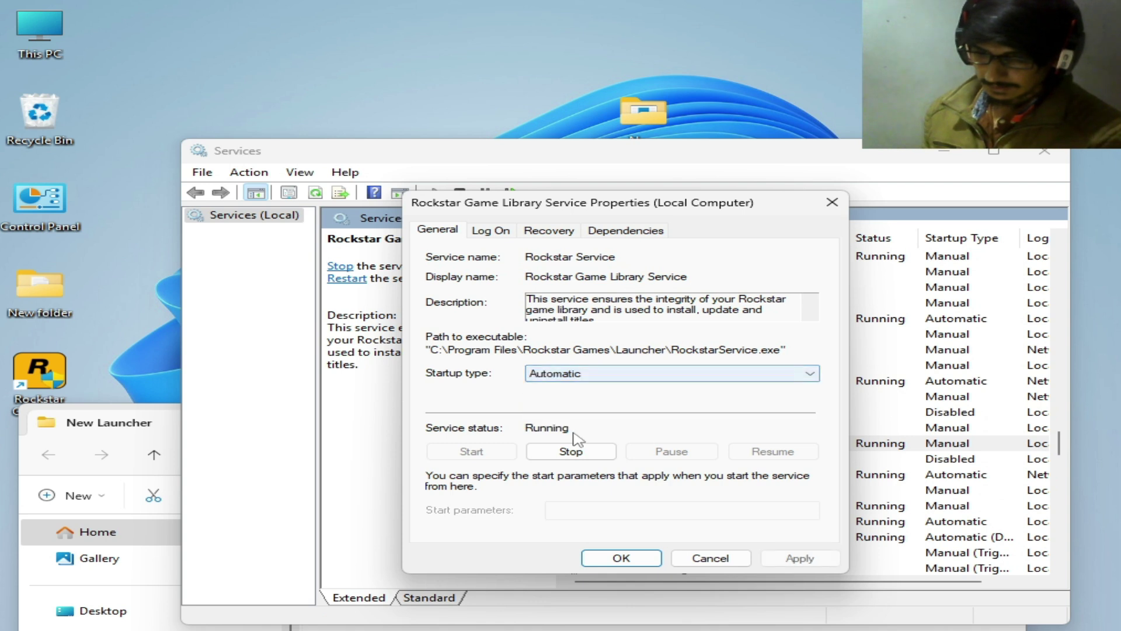
click(801, 559)
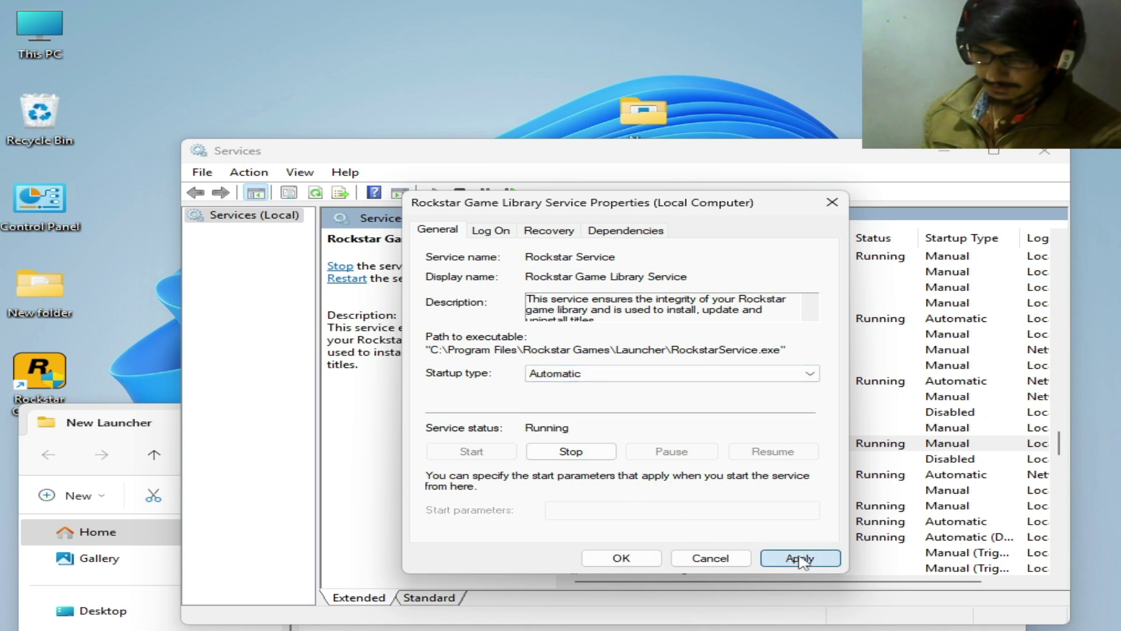
Step: Stop and restart the Rockstar Game Library Service, then move the launcher shortcut to the desktop's top centre
click(490, 231)
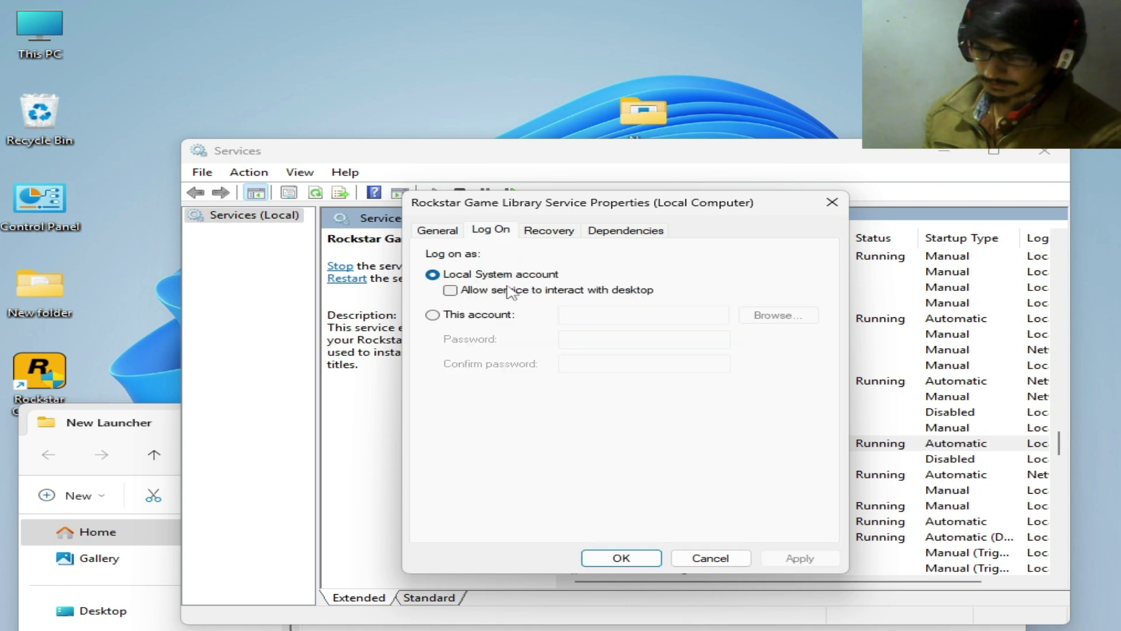
click(454, 232)
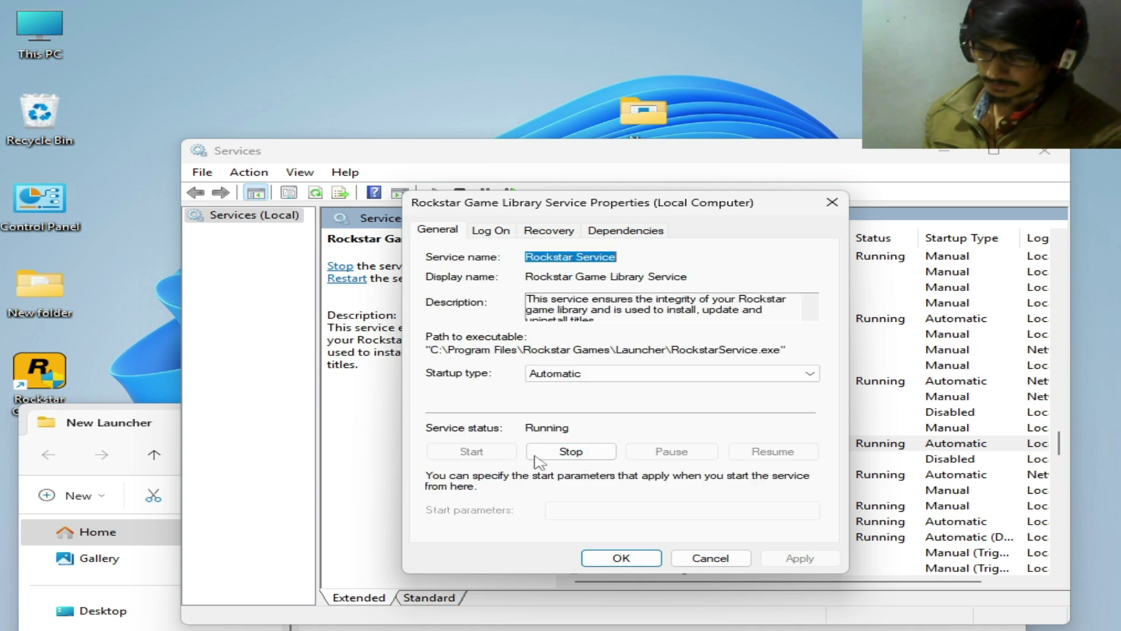
click(562, 456)
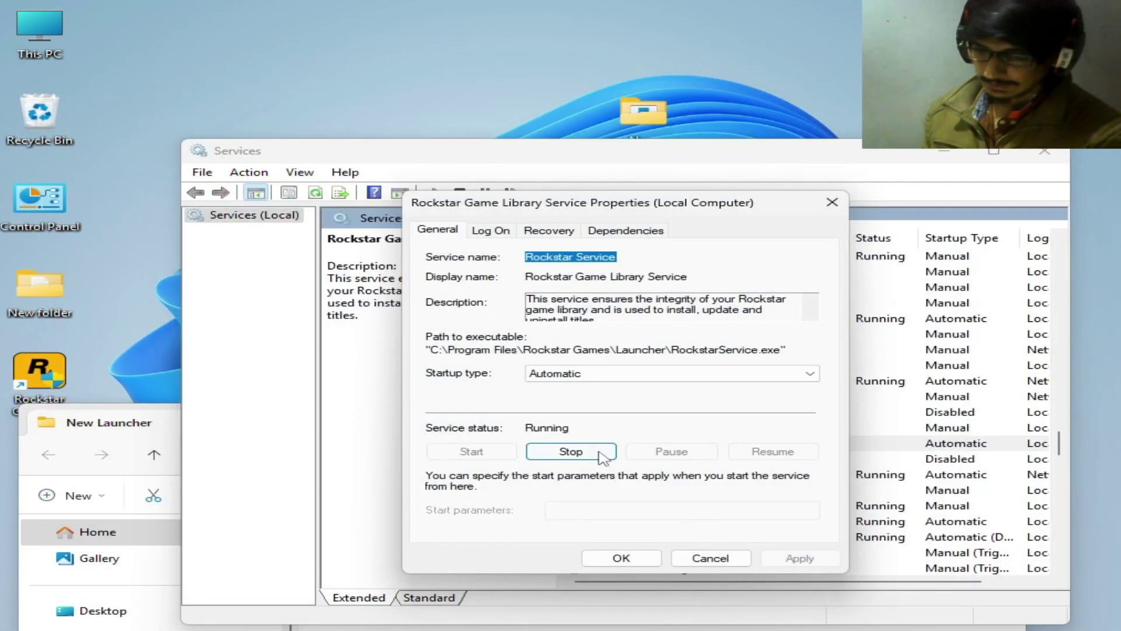
click(596, 455)
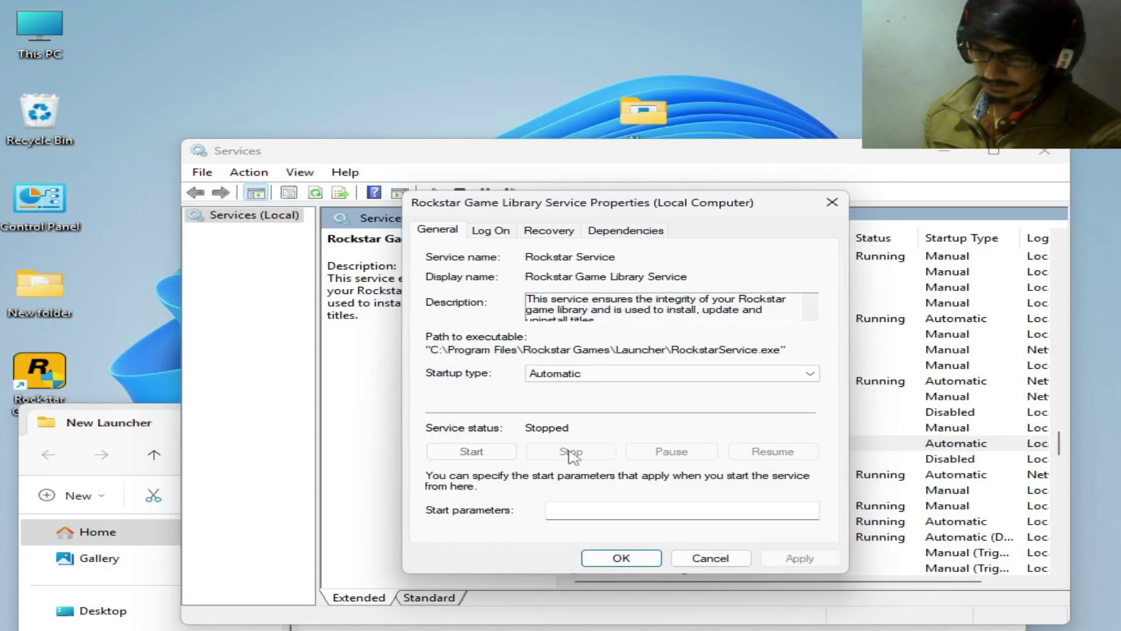
click(476, 454)
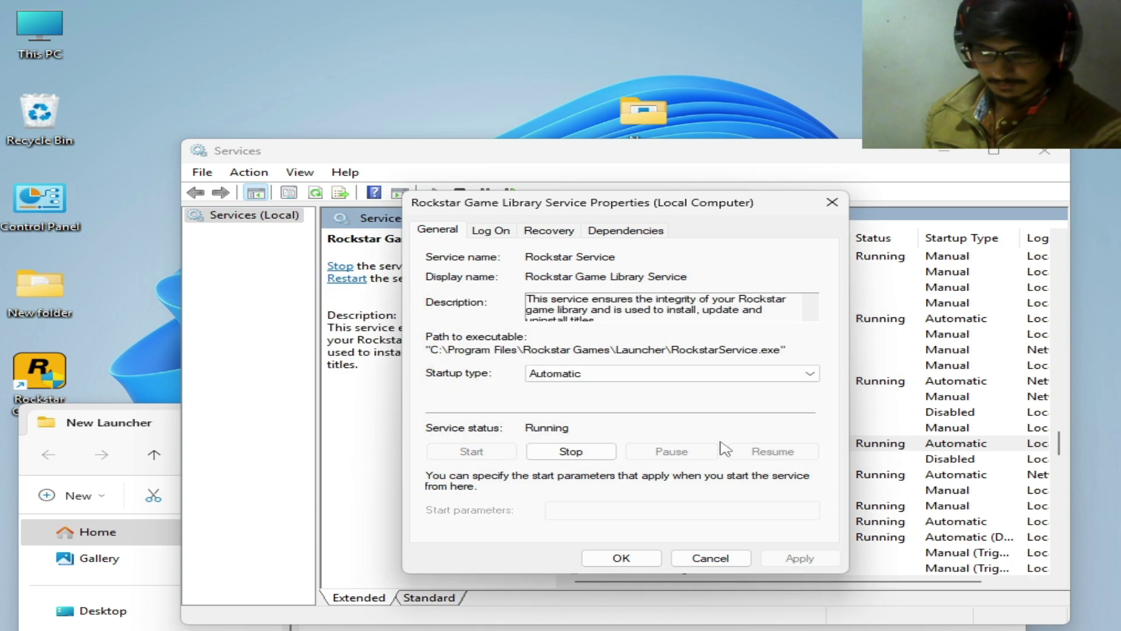
click(621, 558)
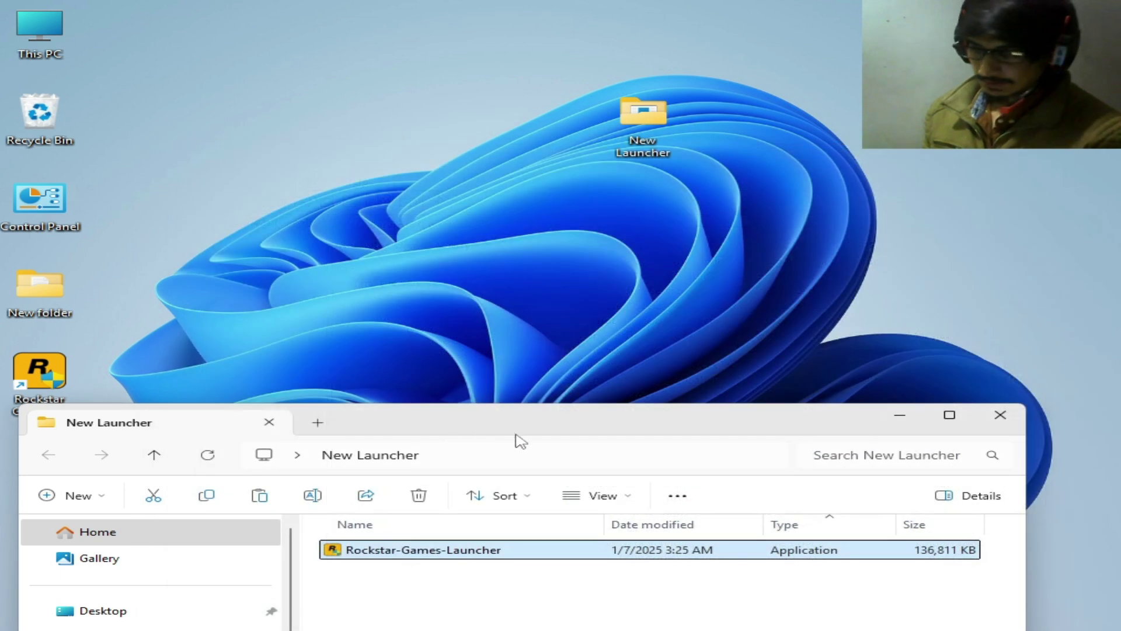
drag(517, 440, 655, 233)
drag(40, 373, 478, 114)
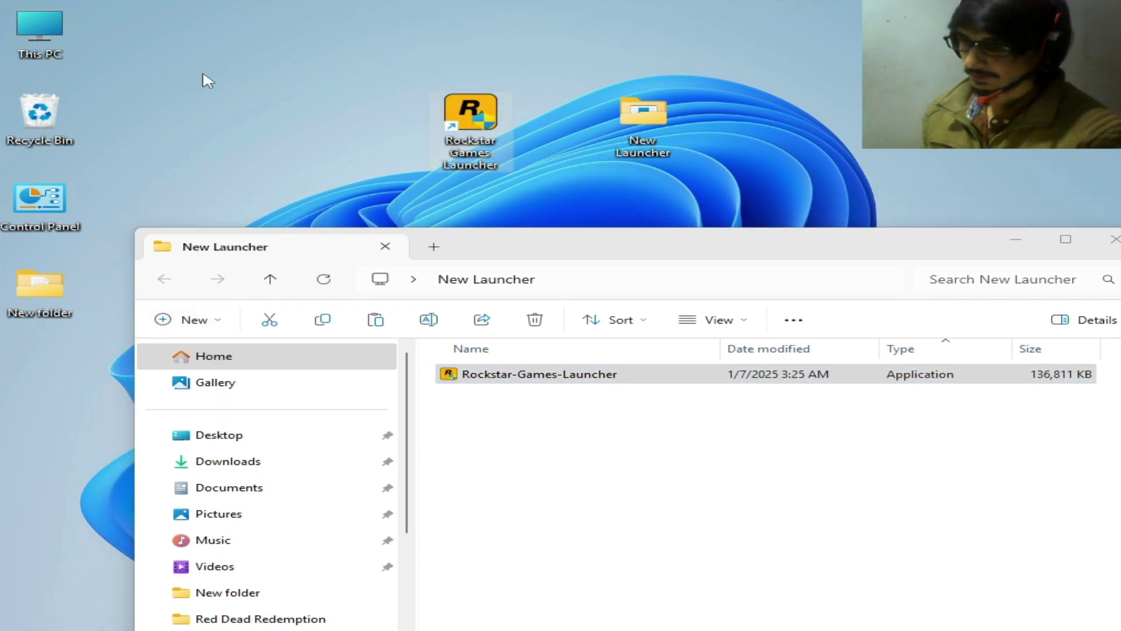
Step: Navigate from This PC to C:\Program Files\Rockstar Games\Launcher\Redistributables\SocialClub
double_click(49, 53)
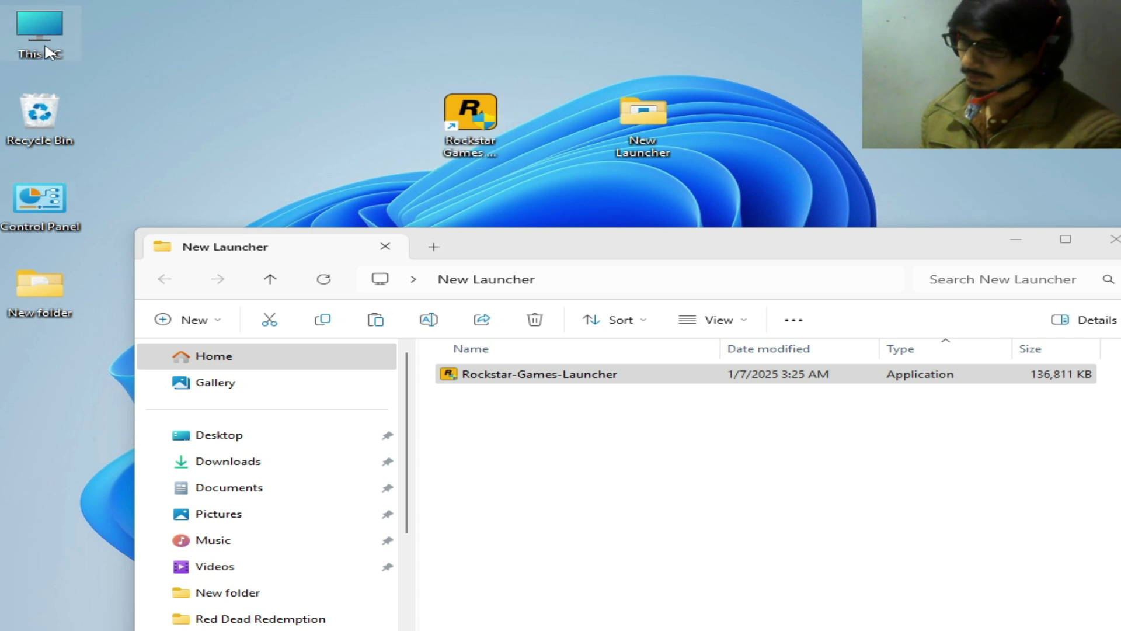
click(435, 170)
double_click(435, 170)
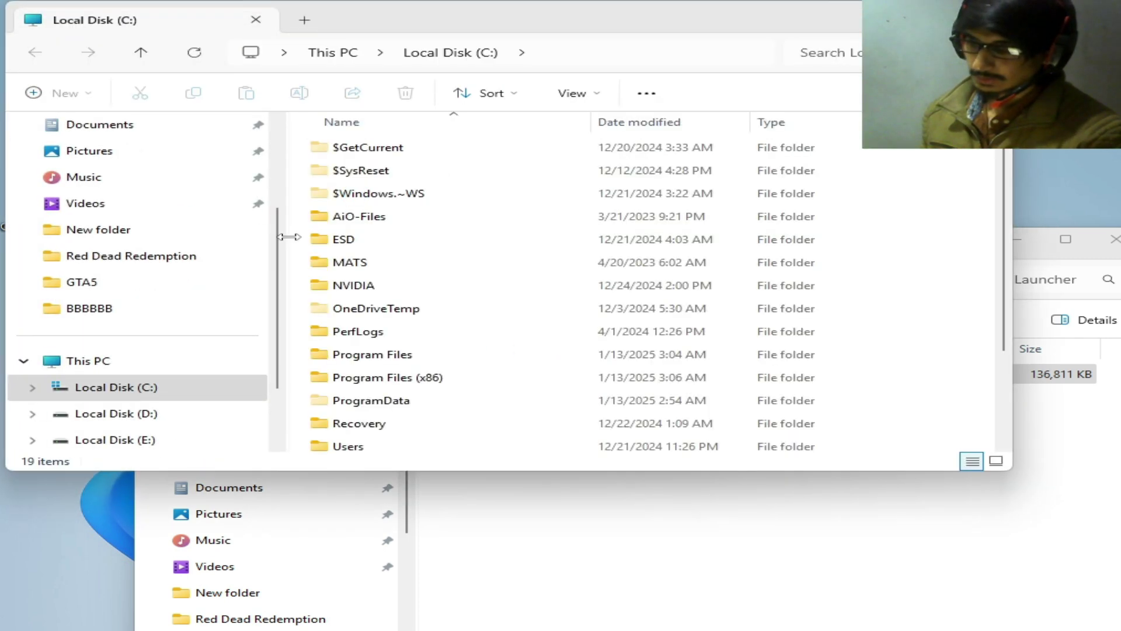
double_click(374, 354)
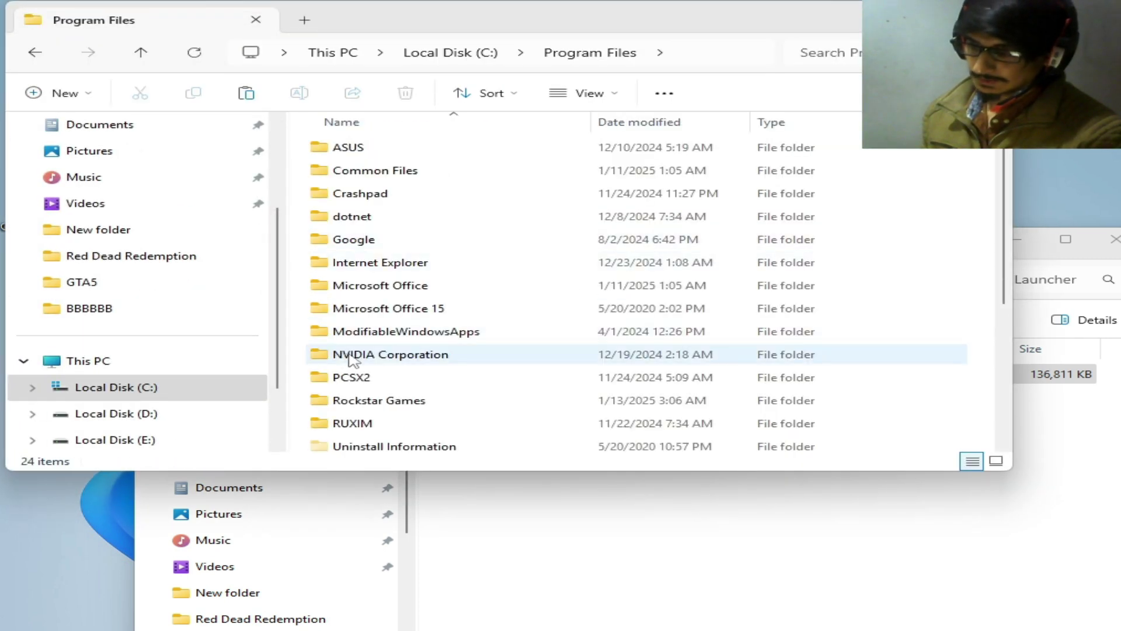
double_click(357, 400)
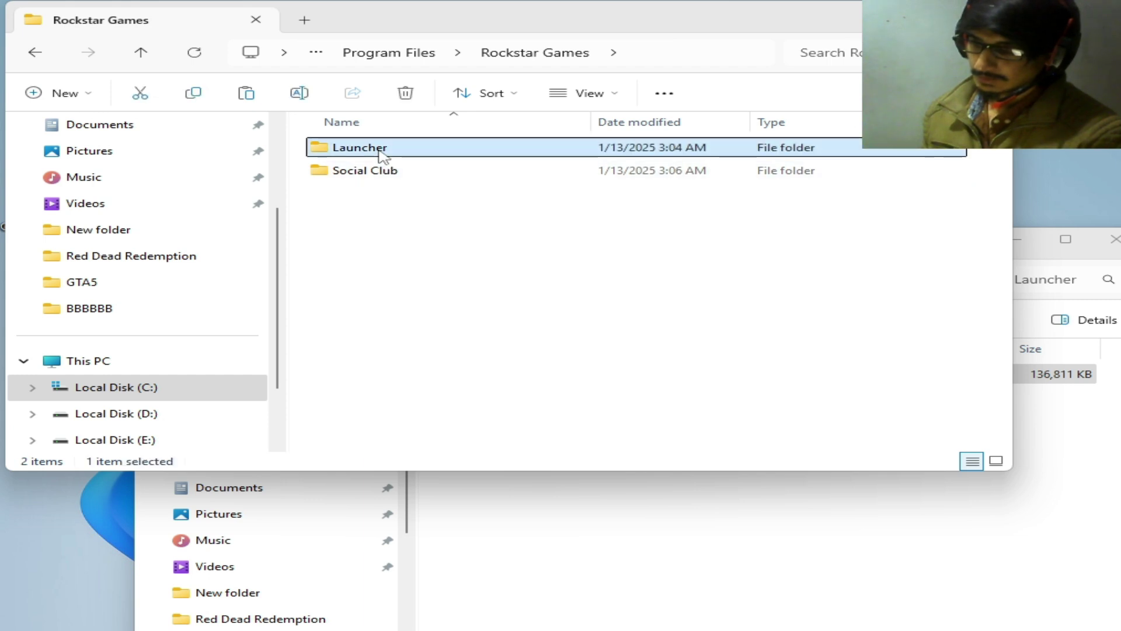
double_click(380, 151)
click(390, 153)
double_click(390, 153)
double_click(376, 154)
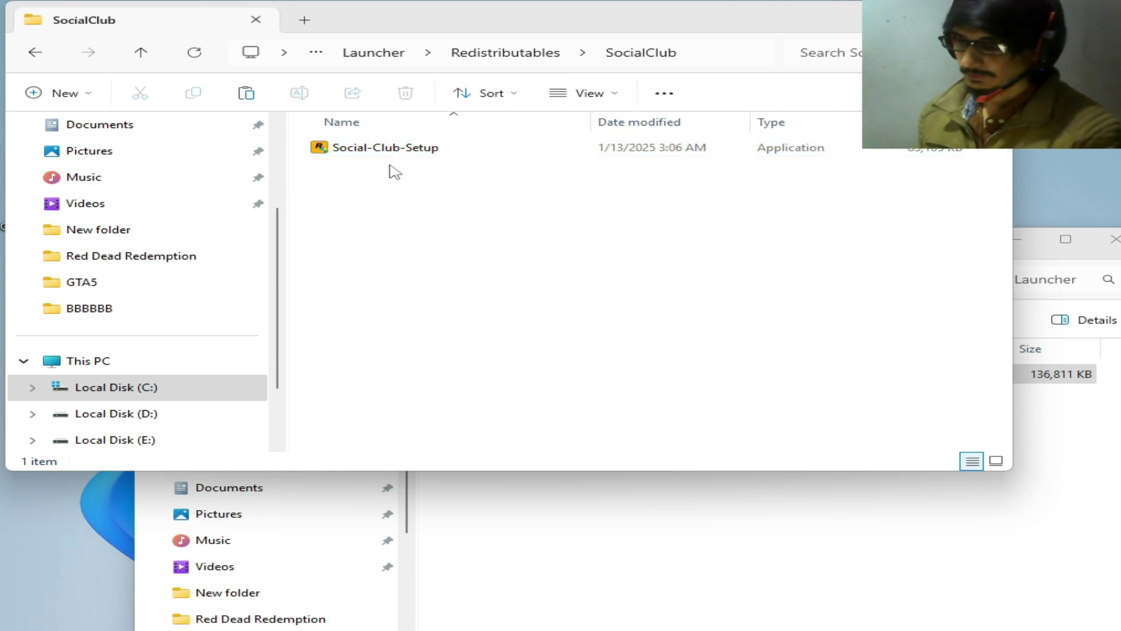
Step: Set Social-Club-Setup's Compatibility properties to run as administrator
right_click(407, 152)
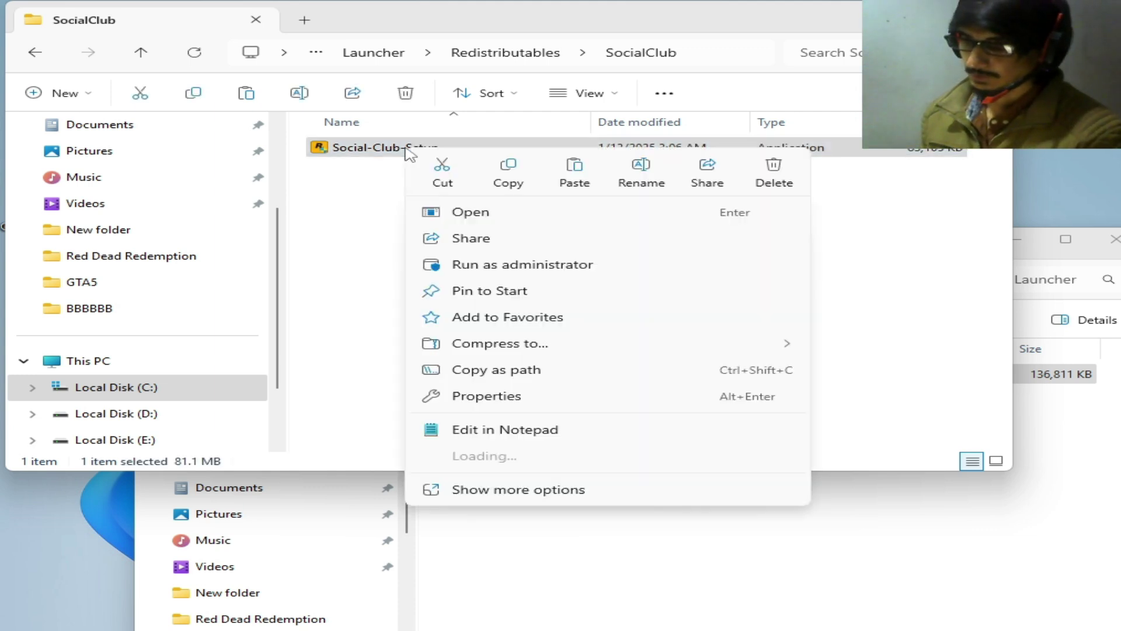
click(452, 397)
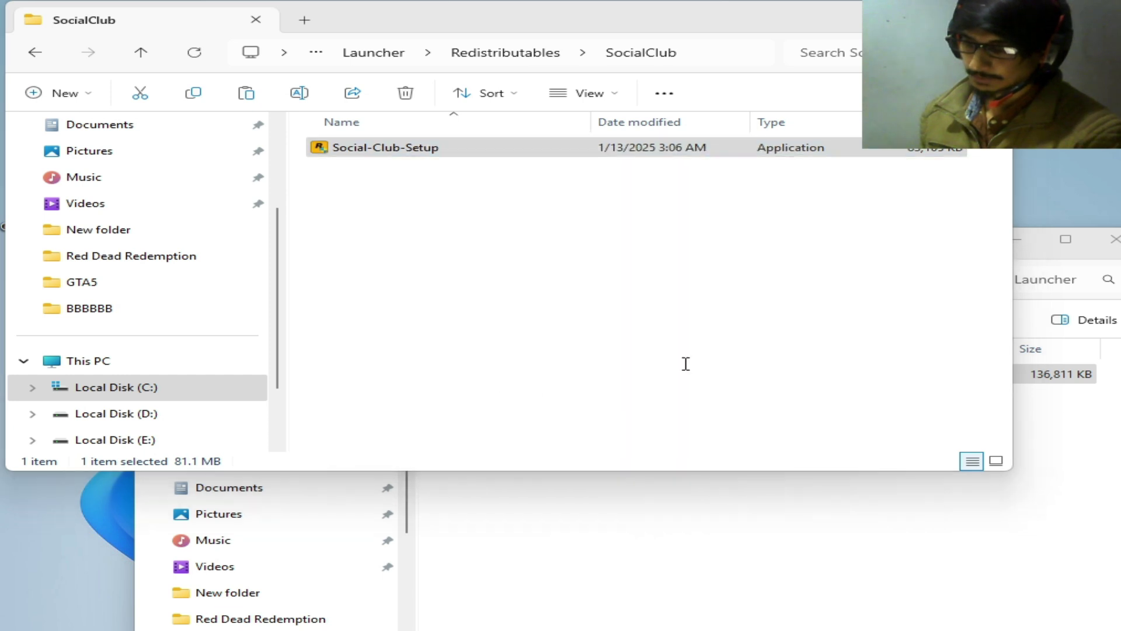
click(569, 207)
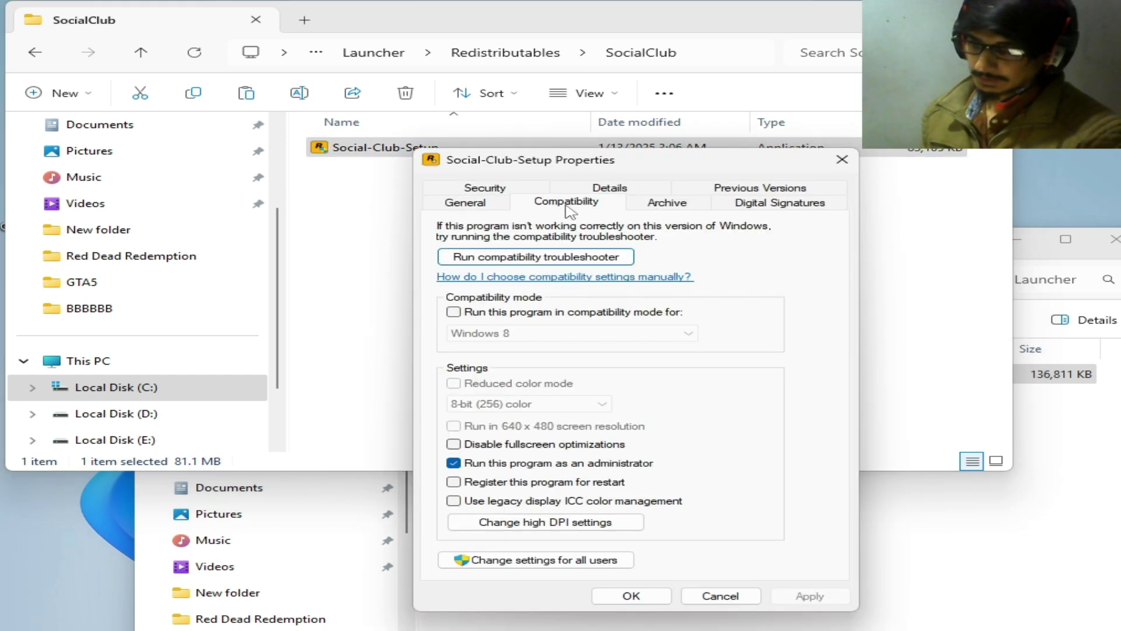
click(454, 312)
click(454, 313)
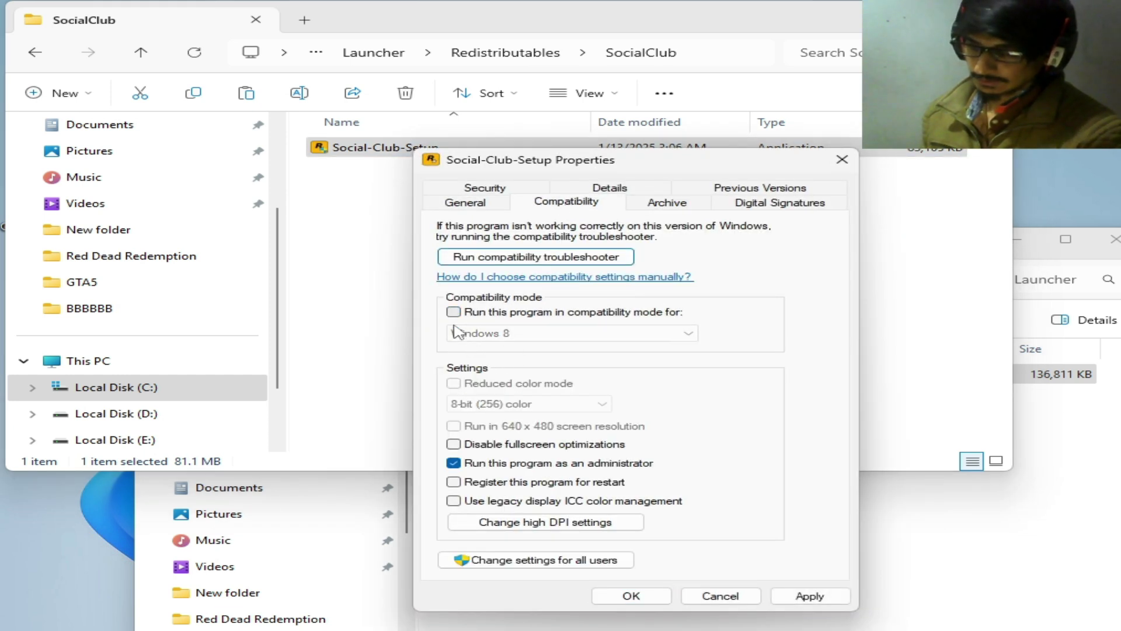
click(809, 595)
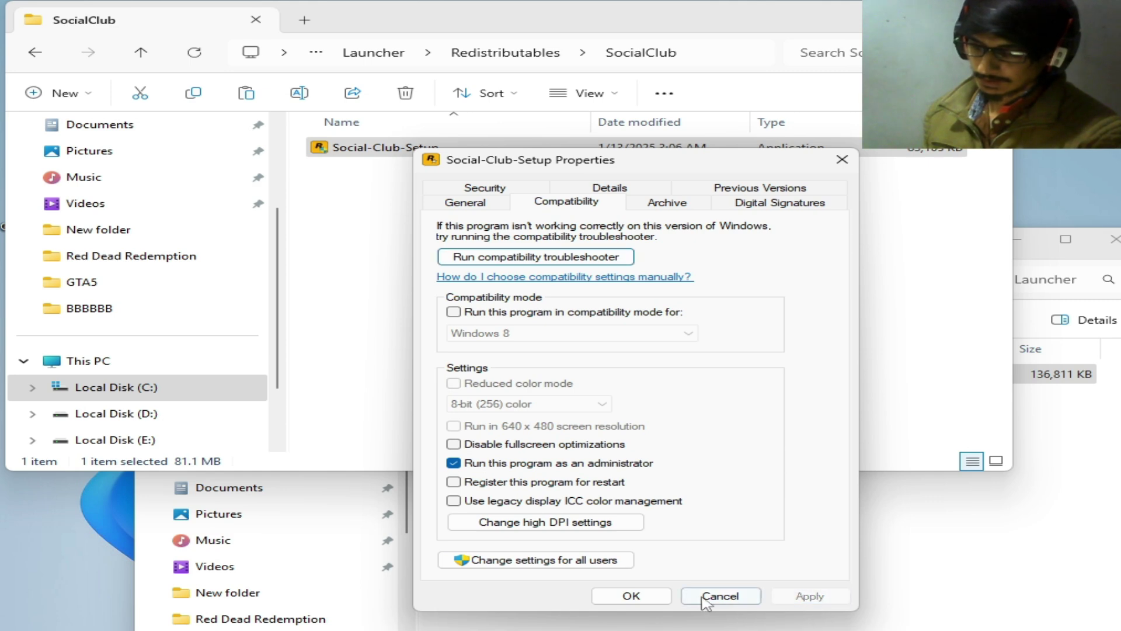
click(632, 595)
Step: Run Social-Club-Setup as administrator, then delete it from the SocialClub folder
right_click(413, 156)
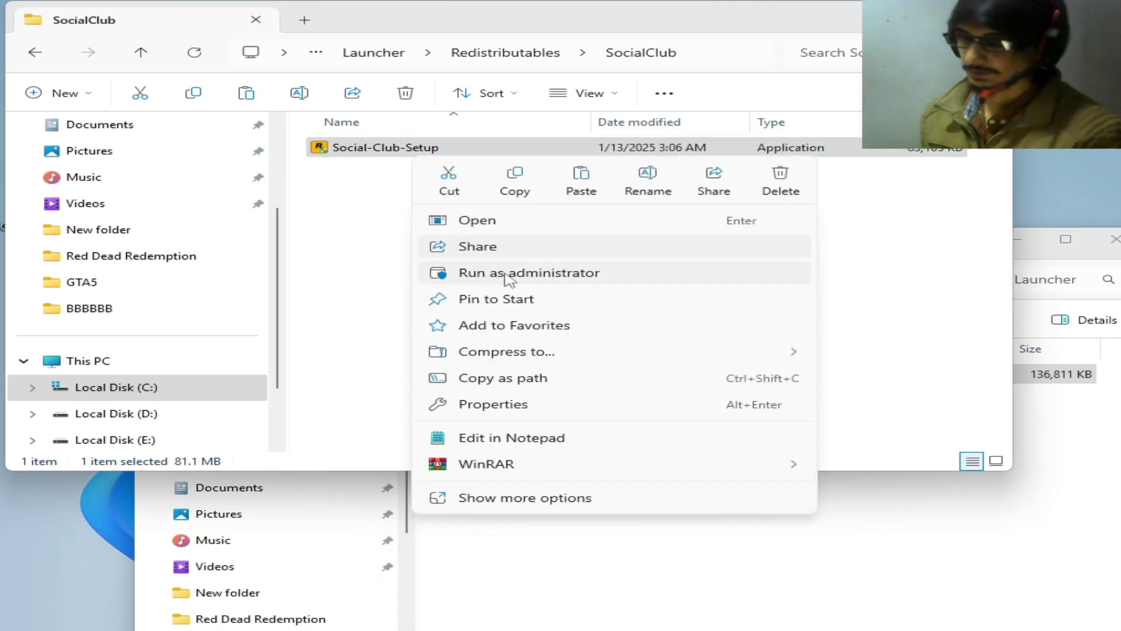
click(337, 255)
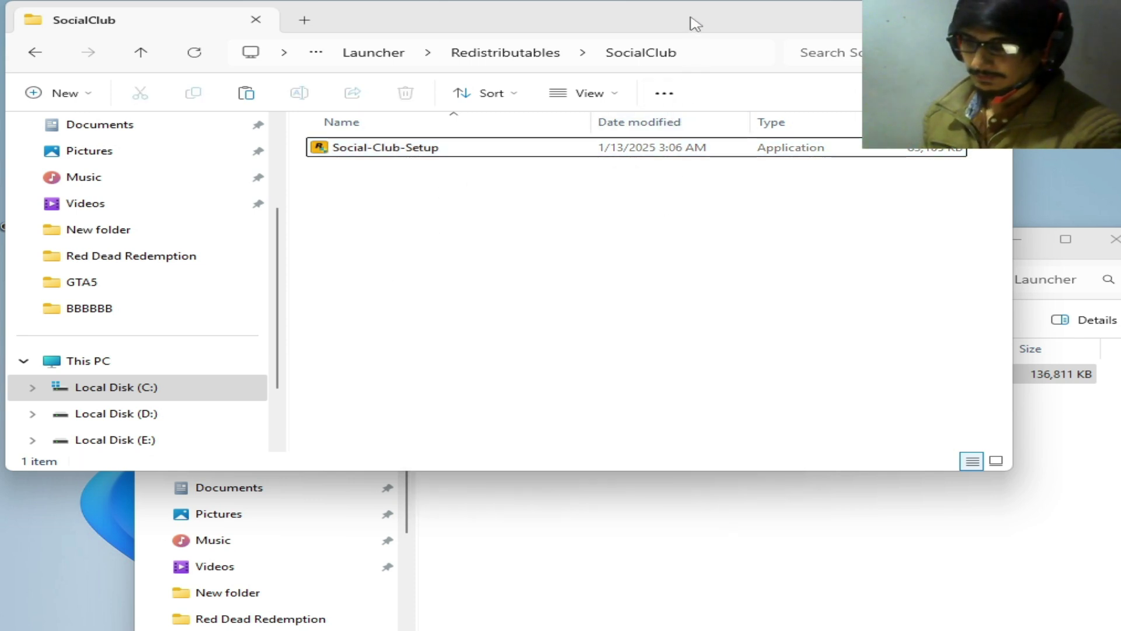
right_click(370, 151)
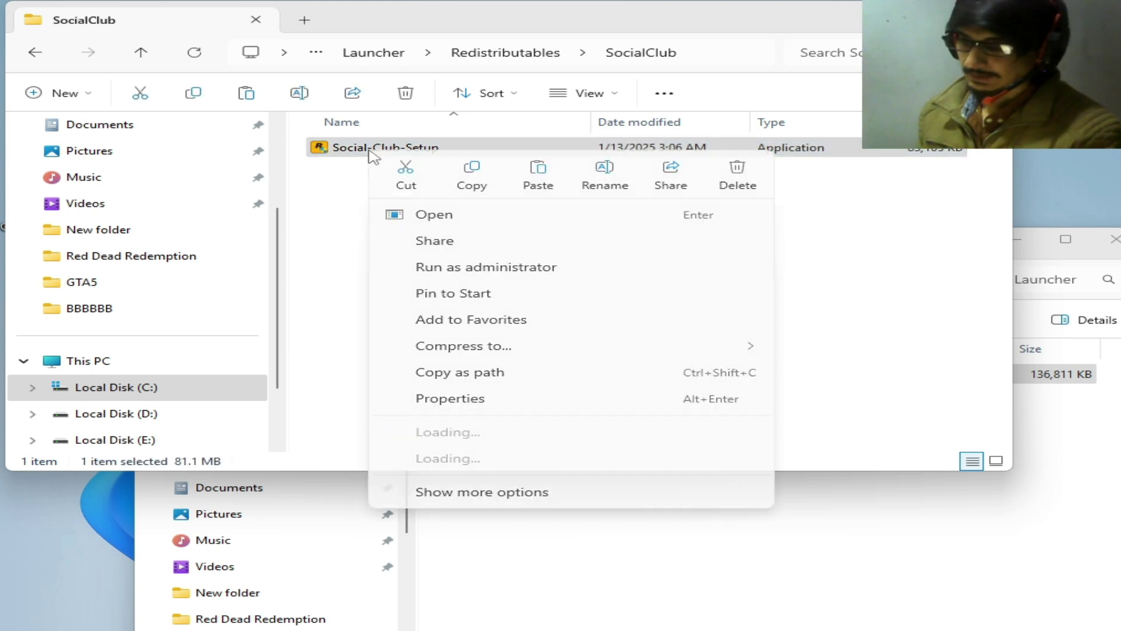
click(736, 170)
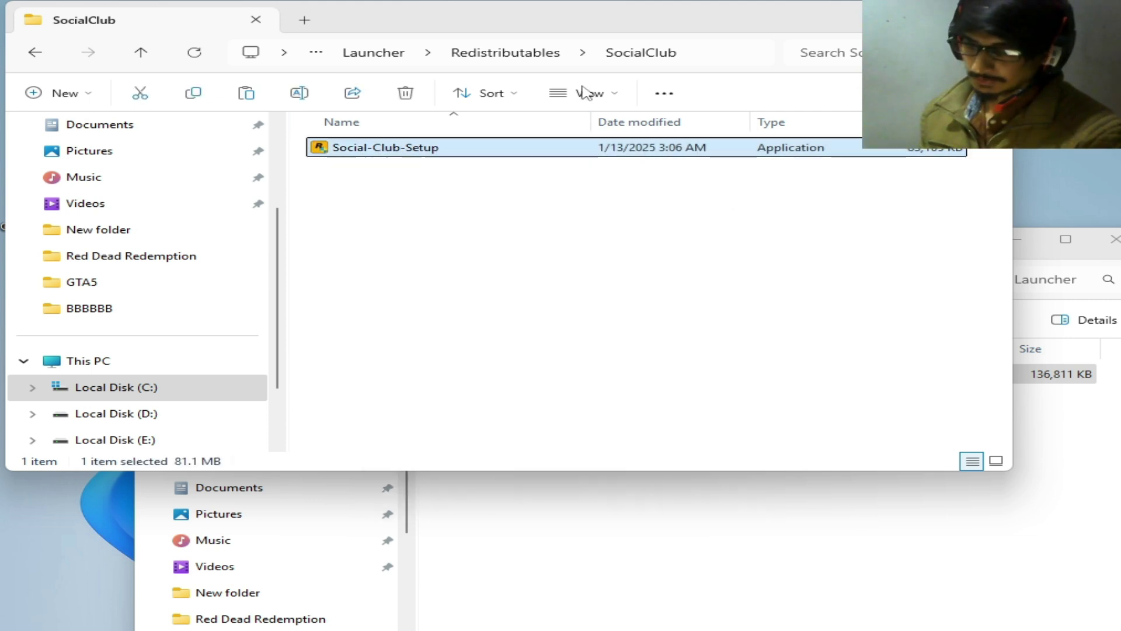
drag(549, 15, 604, 300)
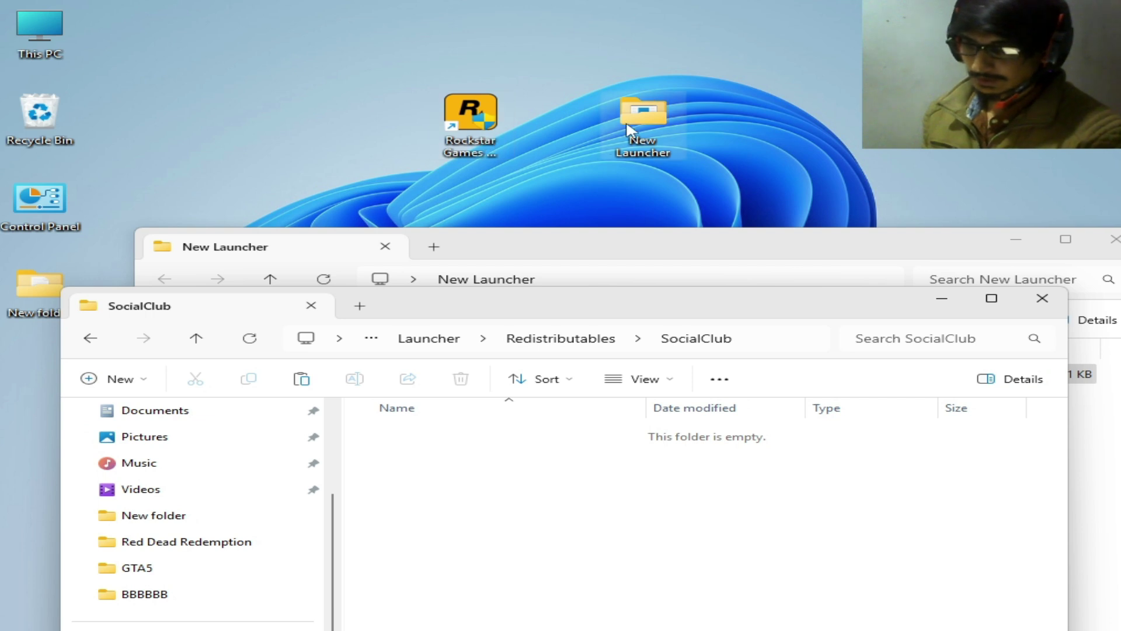
Step: Run the launcher installer from New Launcher as administrator and dismiss the canceled message
double_click(654, 127)
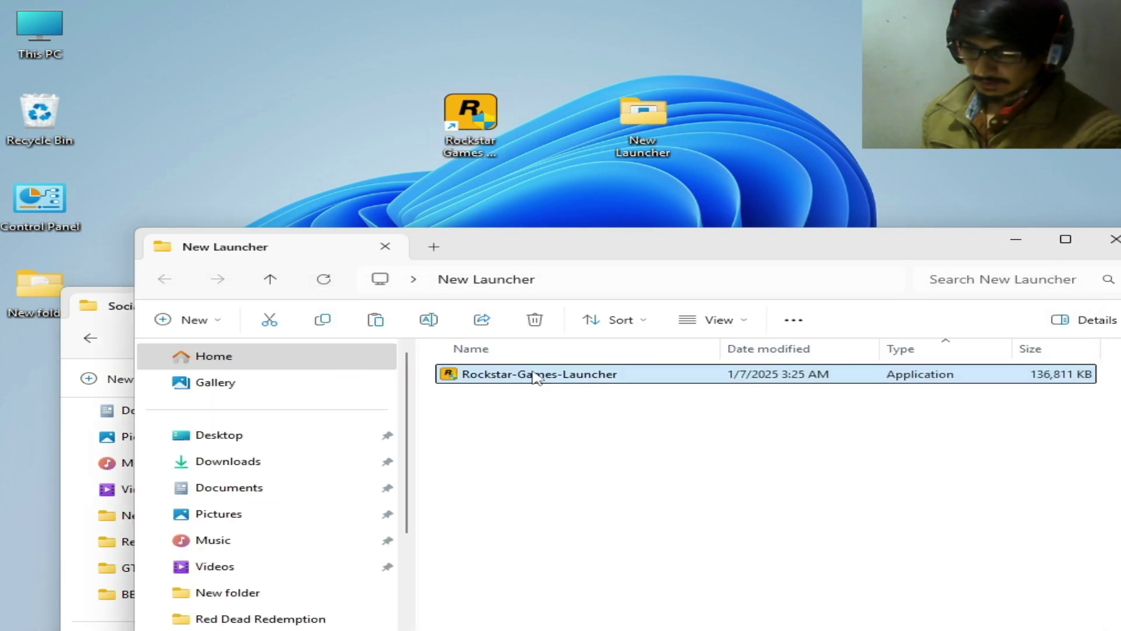
right_click(536, 376)
click(671, 326)
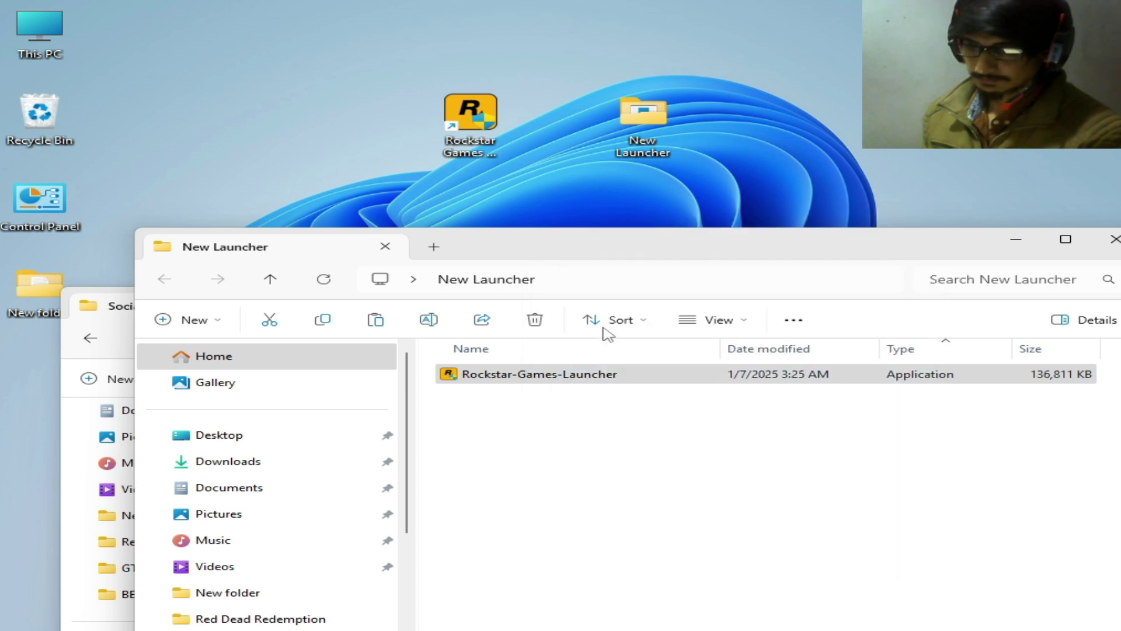
click(975, 507)
Step: Start the Rockstar Games Launcher from its desktop shortcut as administrator, then close it
drag(480, 129, 423, 140)
right_click(395, 125)
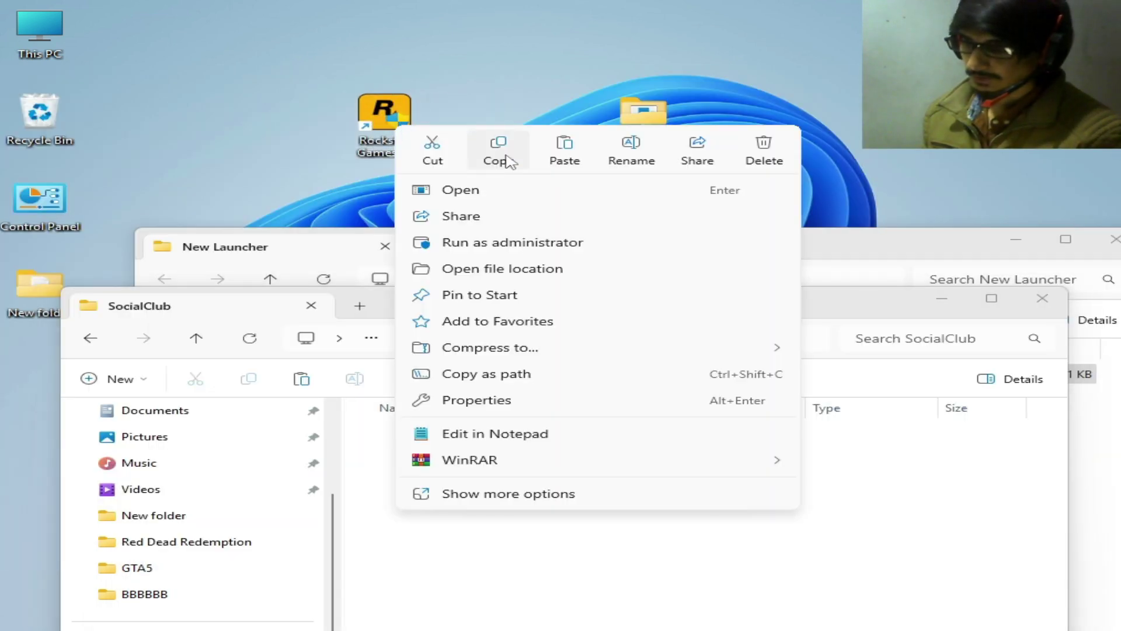
click(485, 243)
drag(627, 297, 625, 430)
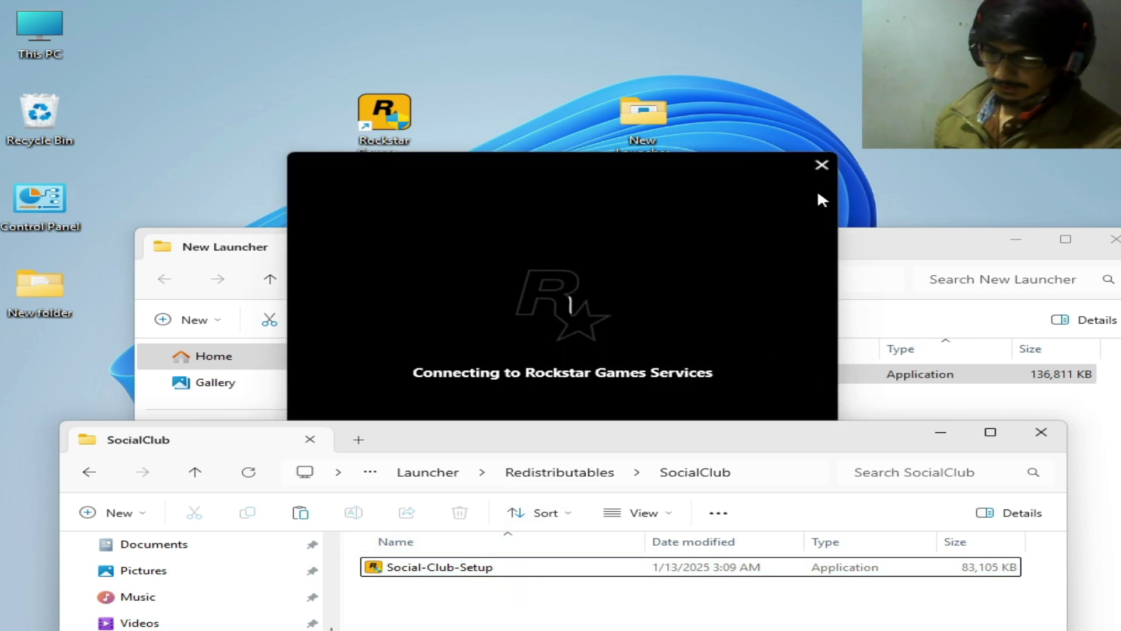
click(821, 165)
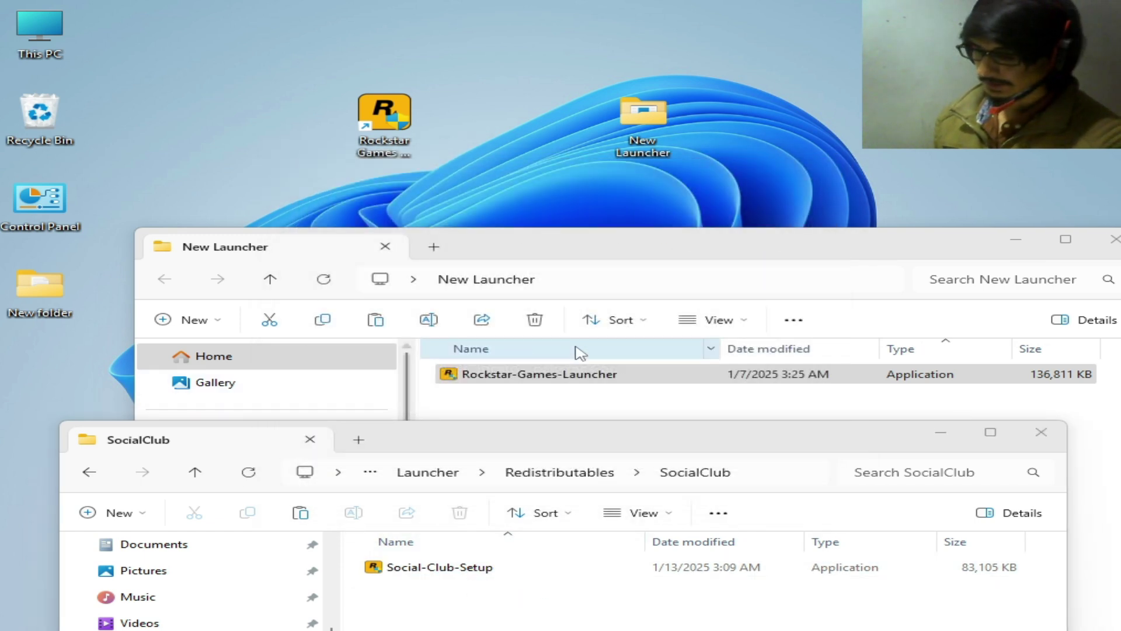
double_click(71, 234)
Step: Go to System and Security > Windows Defender Firewall > Allow an app, and enable Change settings
click(380, 310)
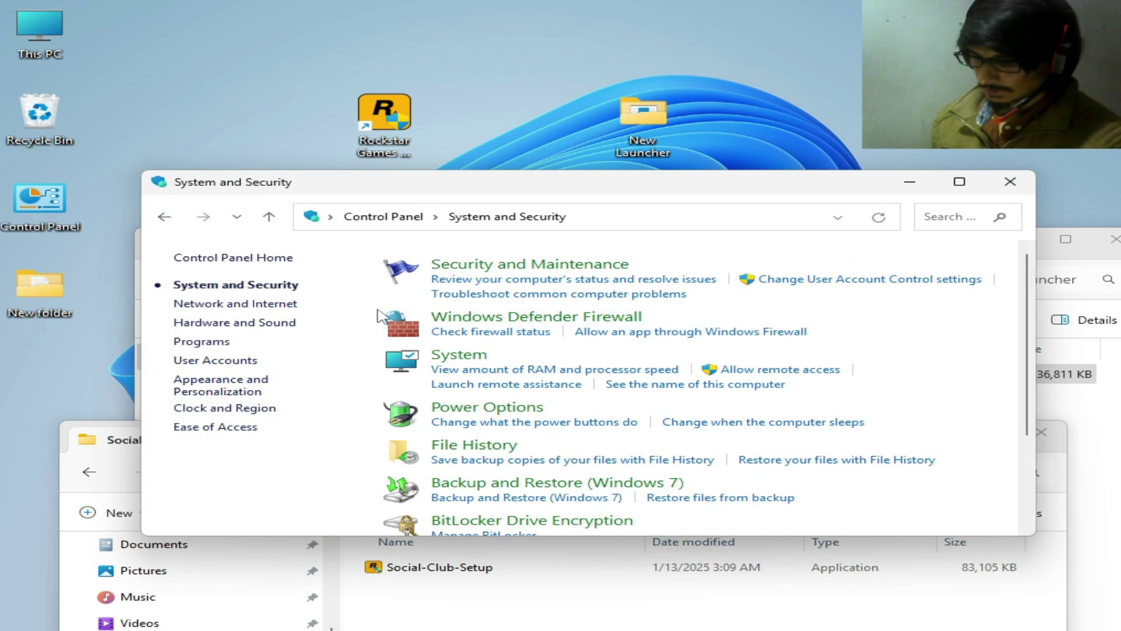
click(525, 320)
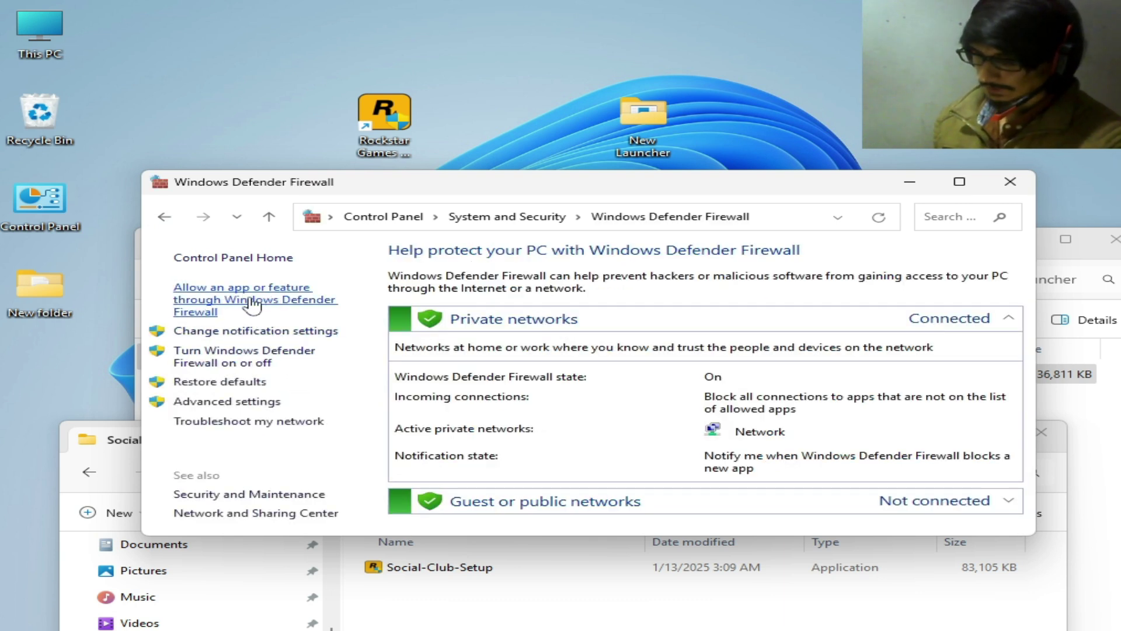
click(252, 303)
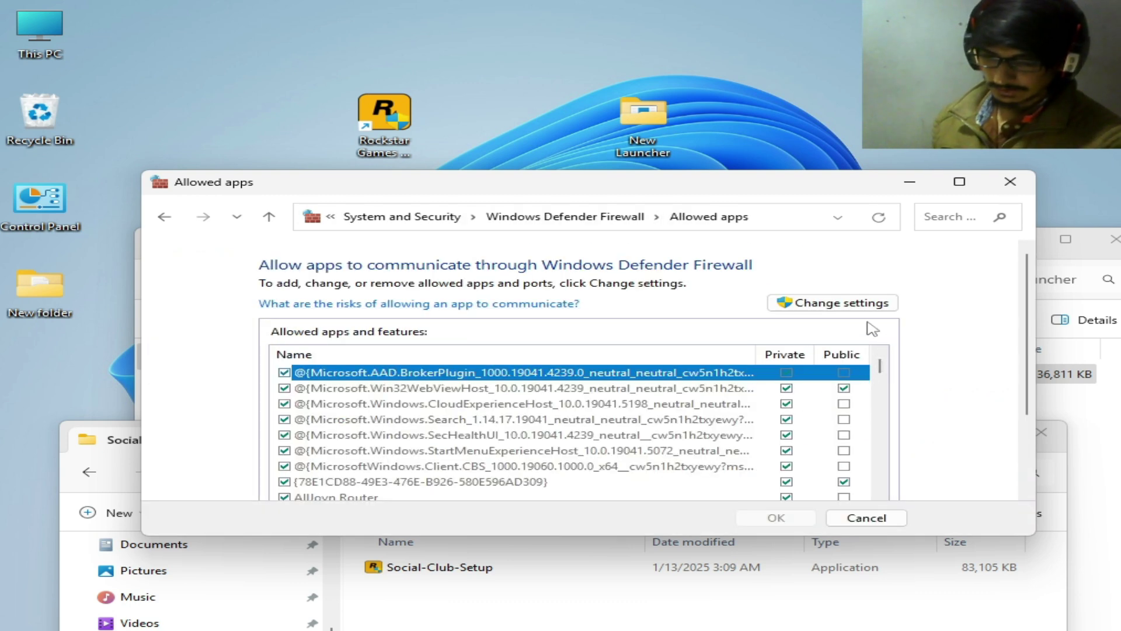
click(863, 303)
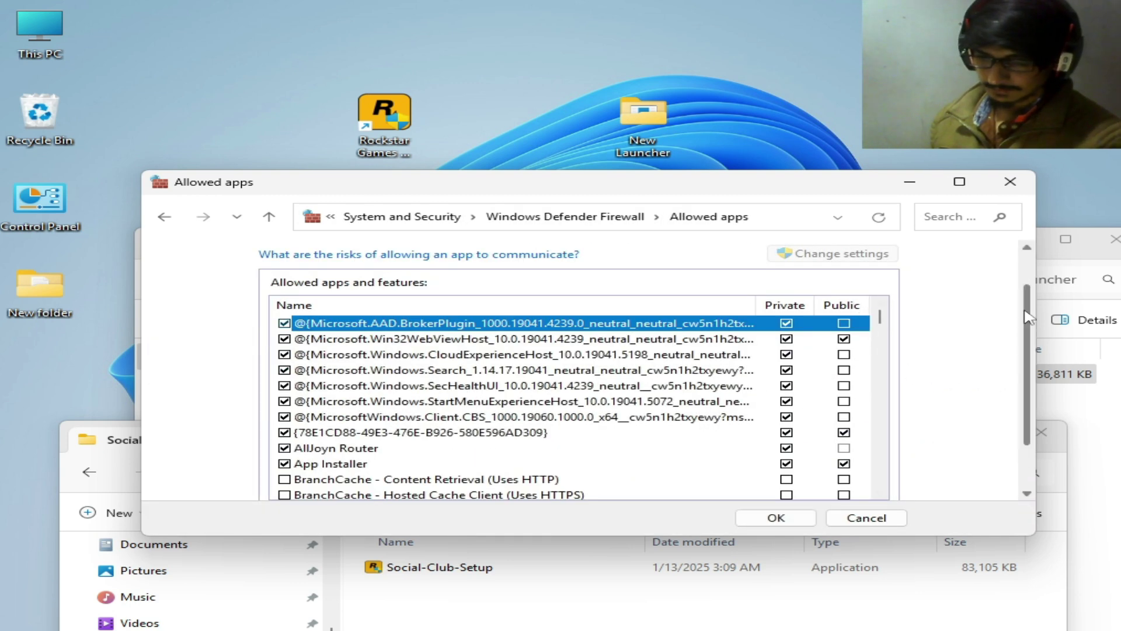
scroll(944, 374, down, 2)
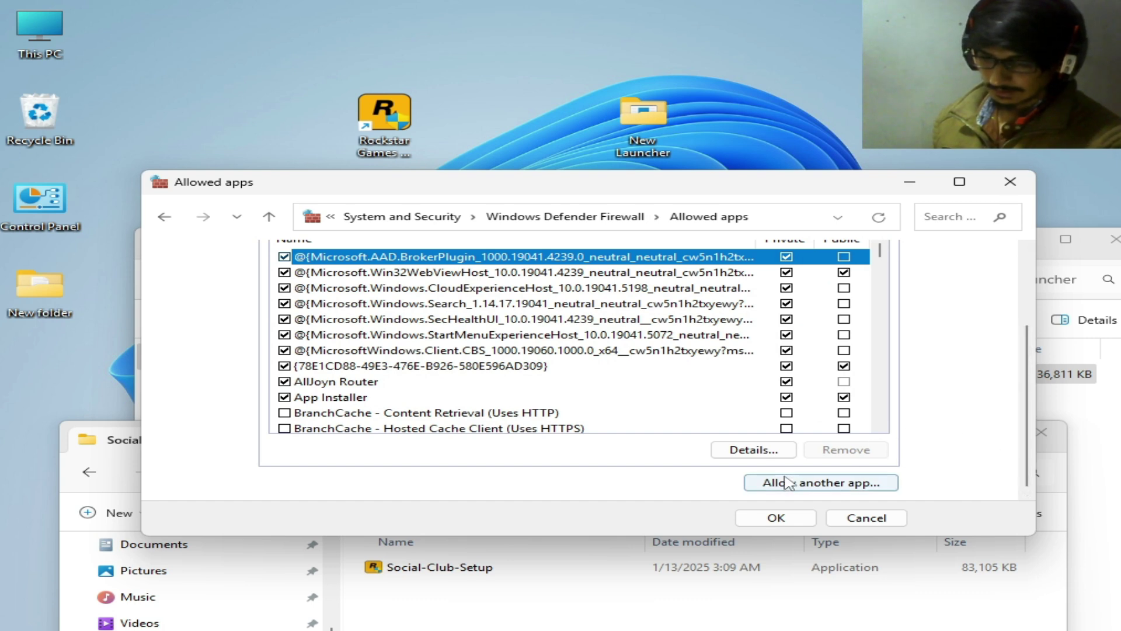
Step: Try allowing Rockstar Games\Launcher\LauncherPatcher through the firewall; dismiss the already-in-list error
click(820, 487)
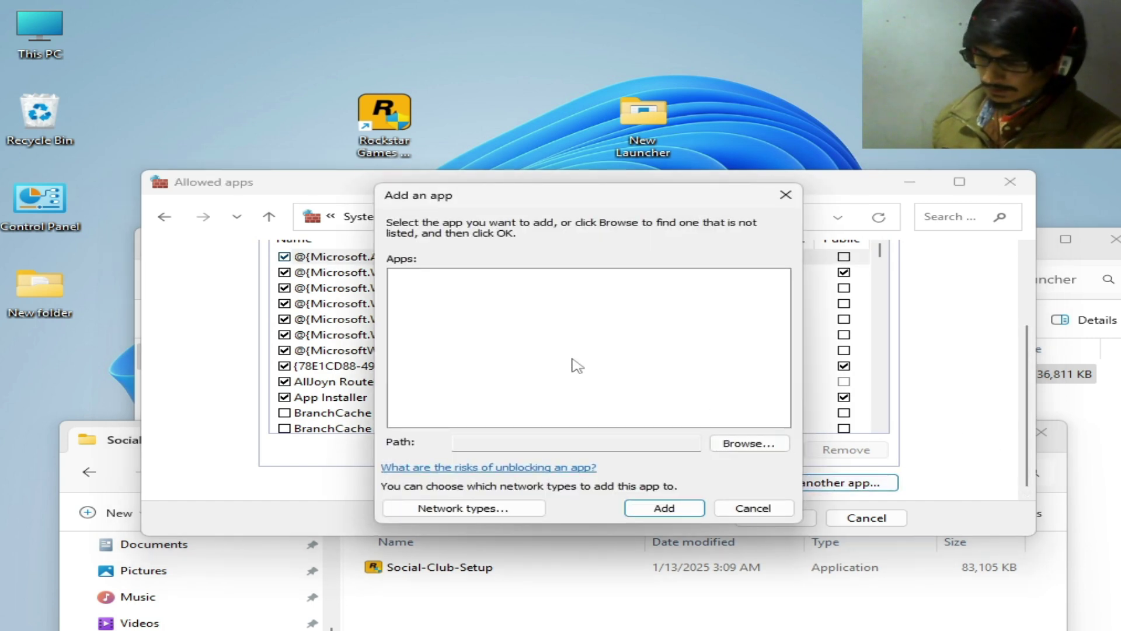
click(734, 445)
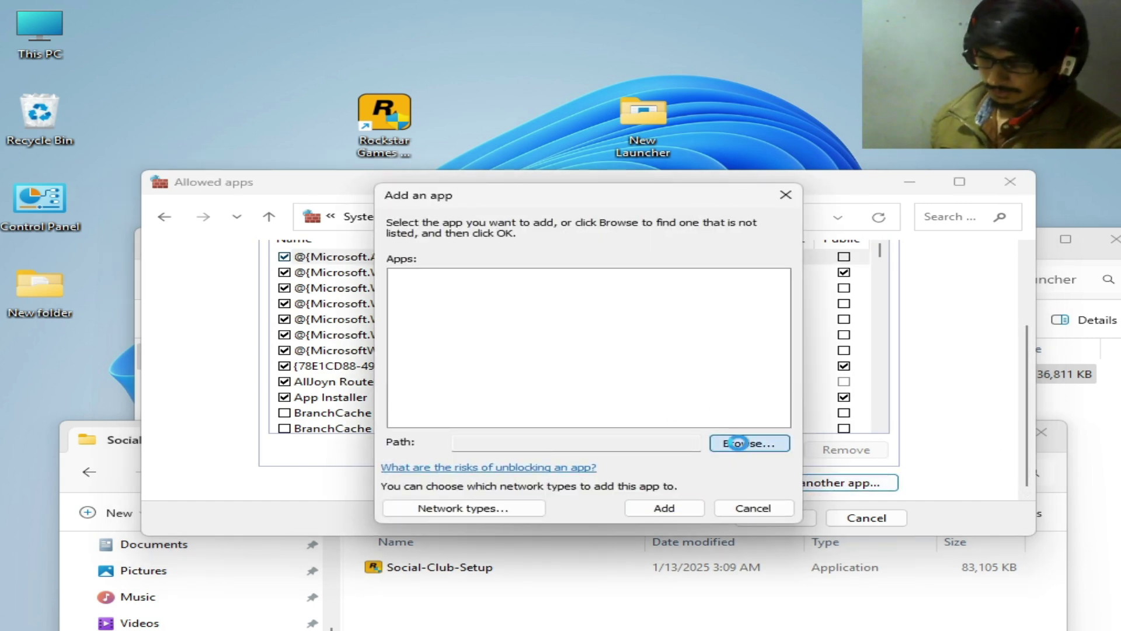
click(526, 474)
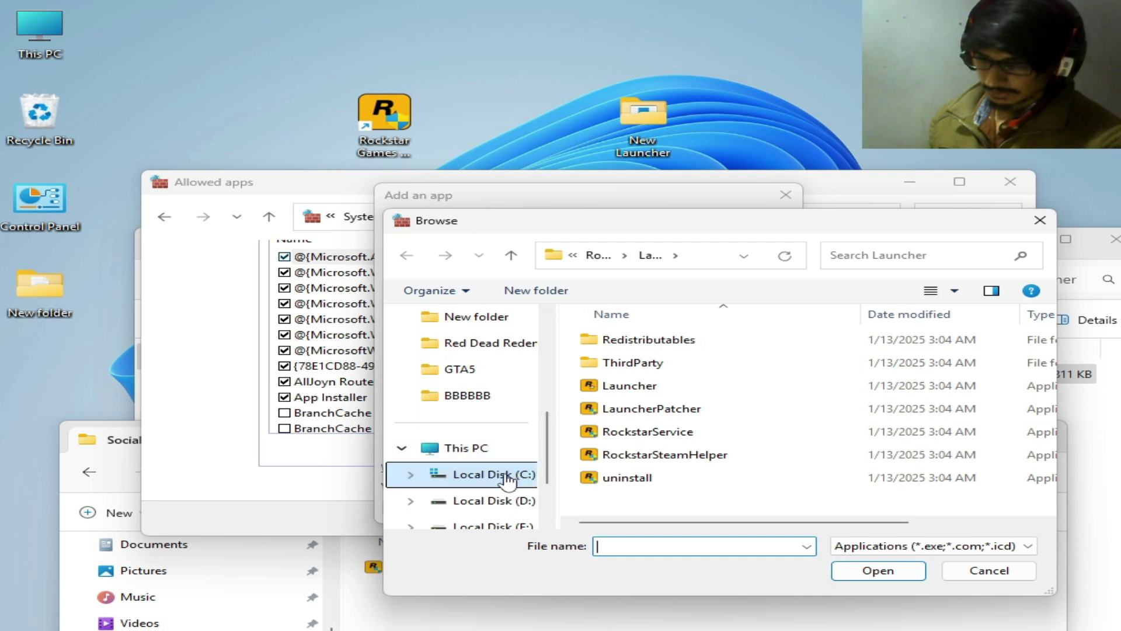
double_click(659, 503)
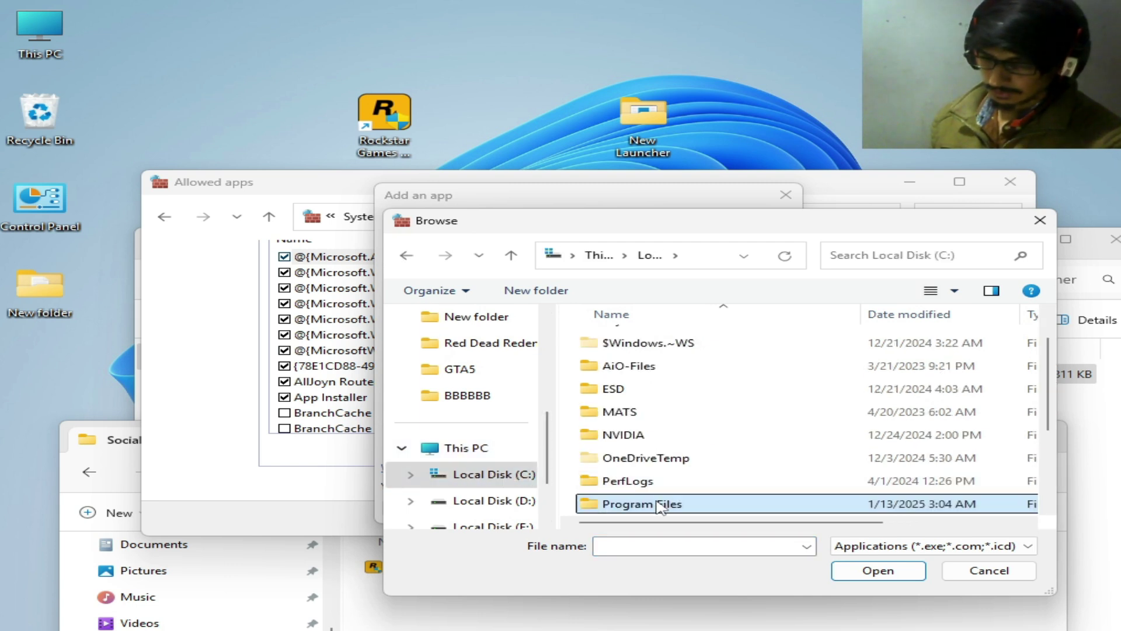
drag(1049, 358, 1049, 434)
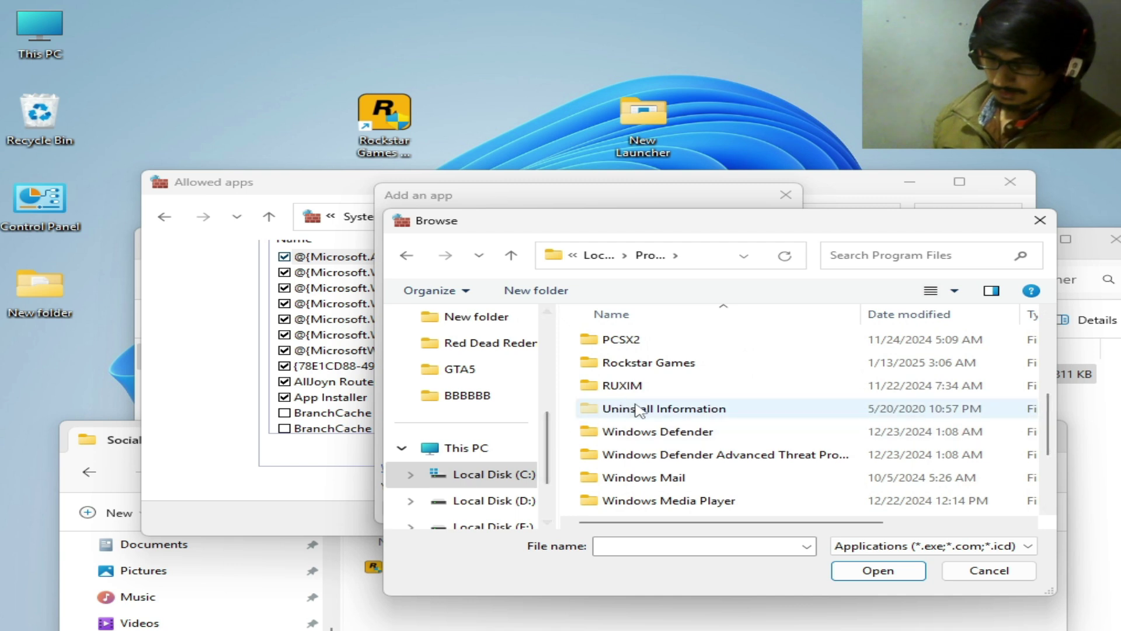
double_click(659, 362)
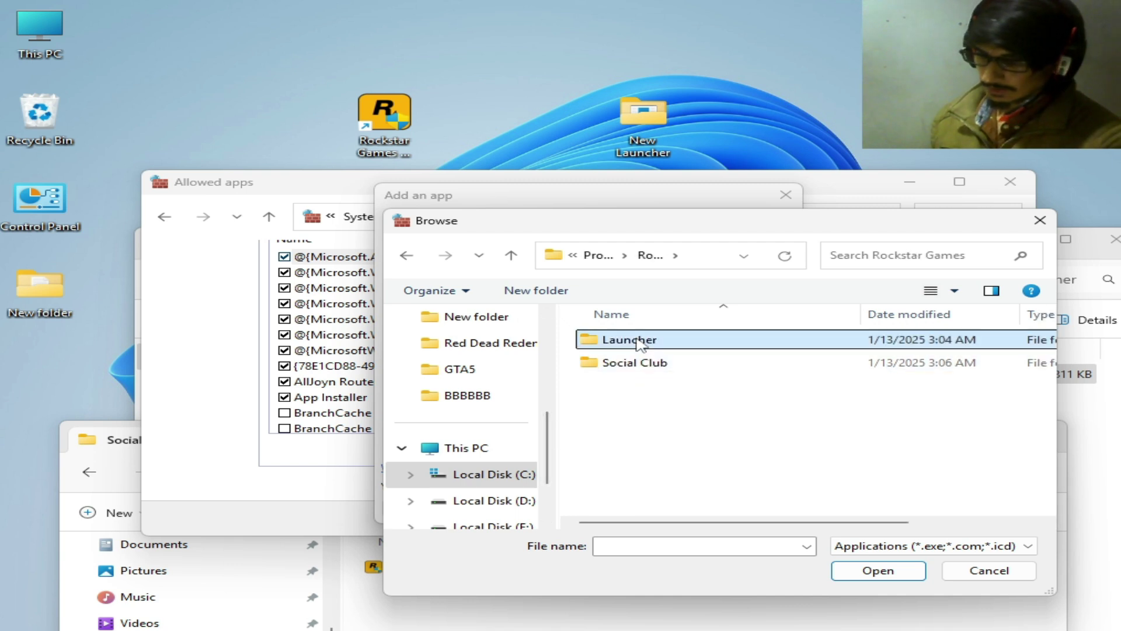
double_click(613, 337)
click(655, 411)
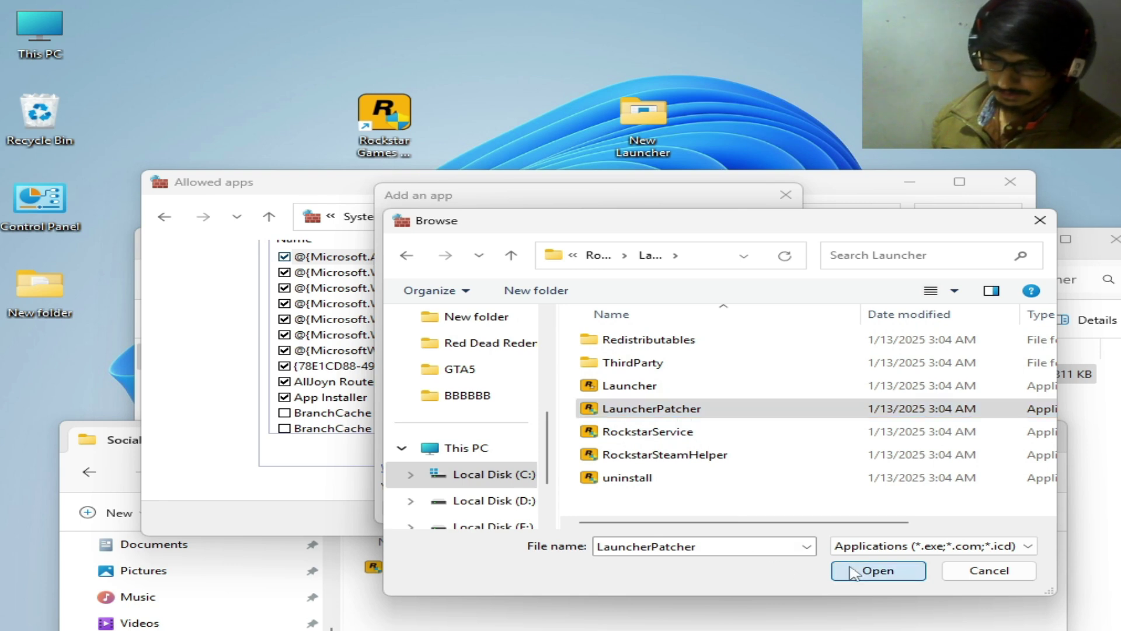
click(876, 571)
click(663, 508)
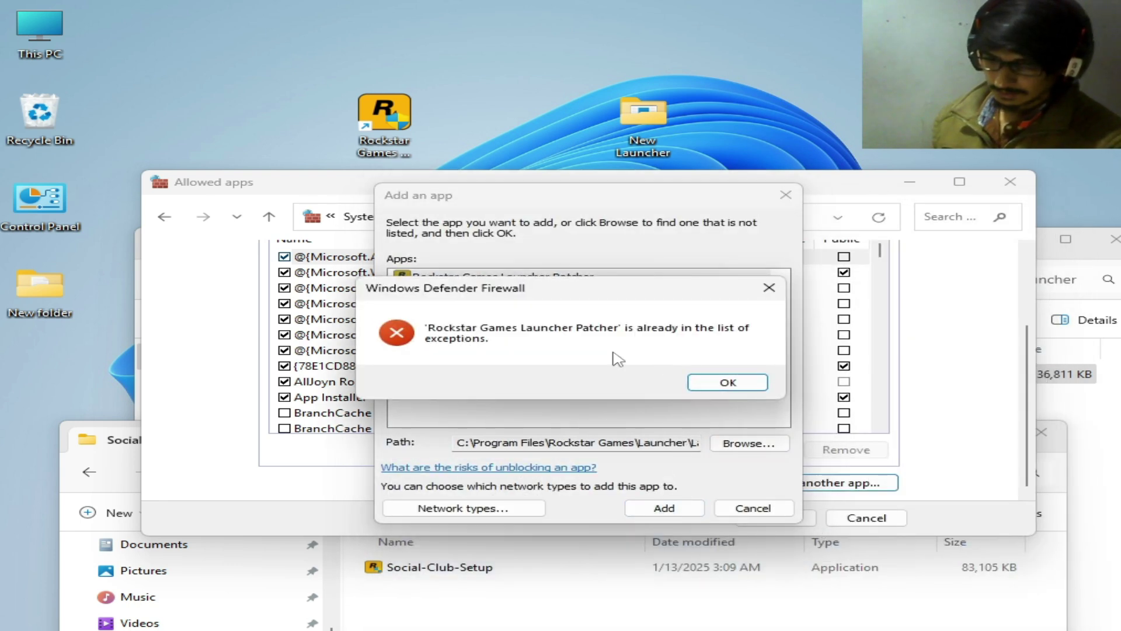
click(727, 382)
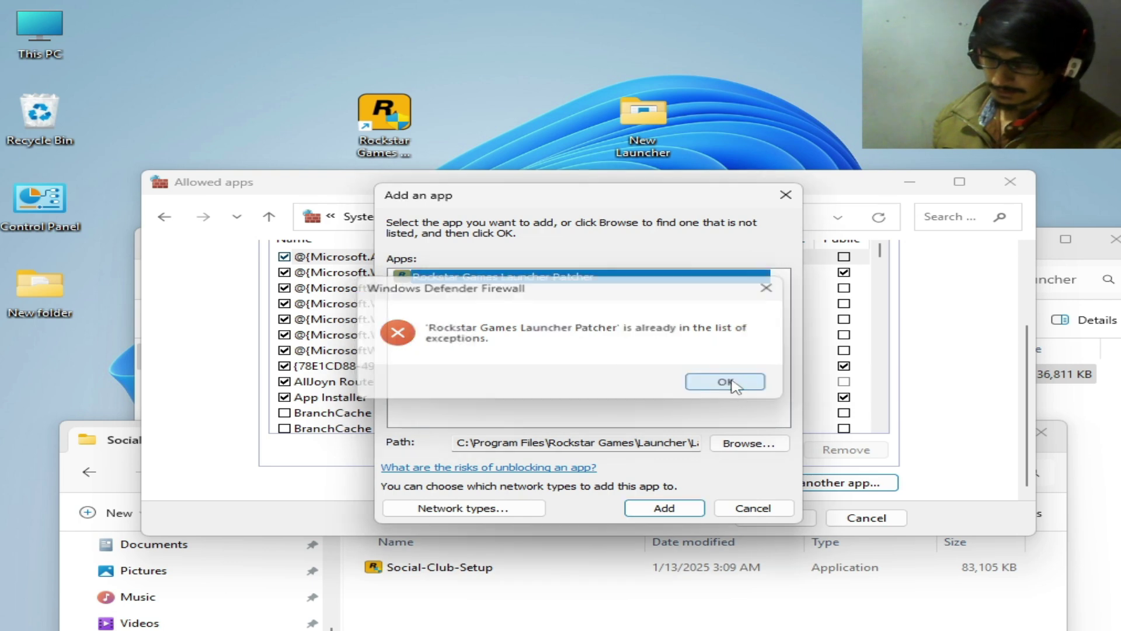
Step: Add Launcher\Redistributables\SocialClub\Social-Club-Setup as Rockstar Games SDK to allowed apps and save
click(722, 448)
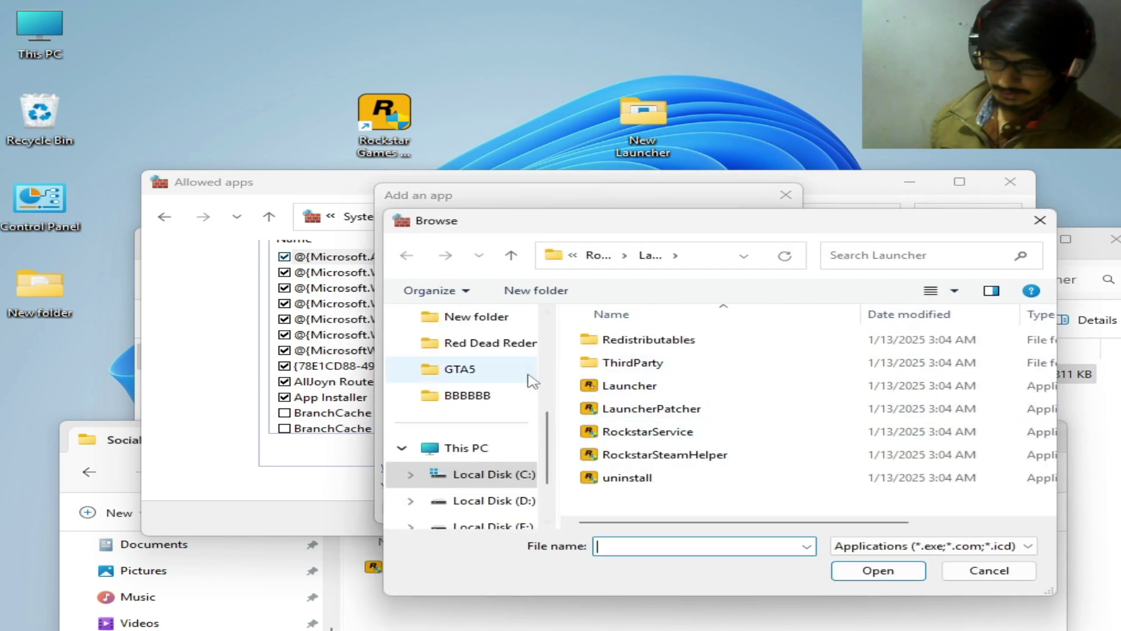
click(500, 474)
double_click(620, 505)
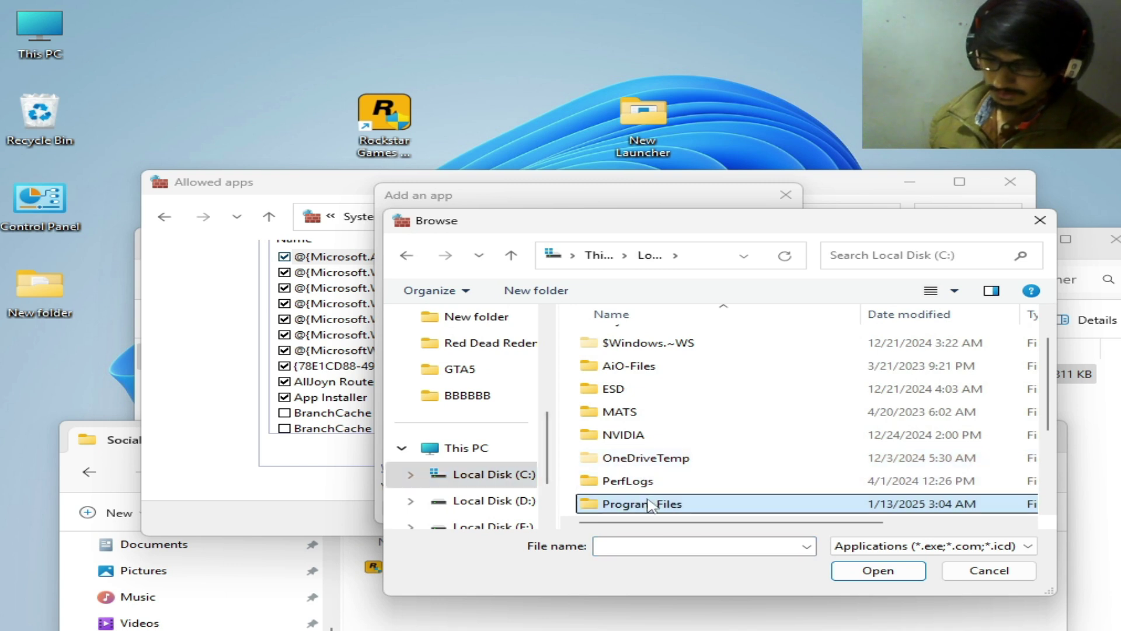
drag(1048, 373, 1048, 429)
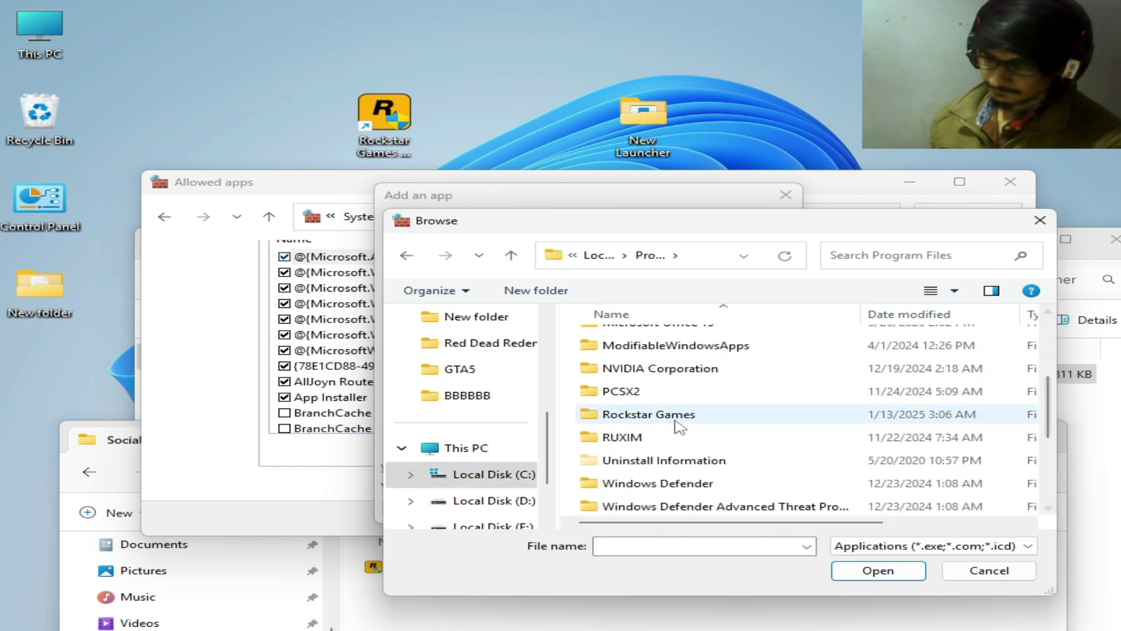
double_click(648, 422)
double_click(643, 343)
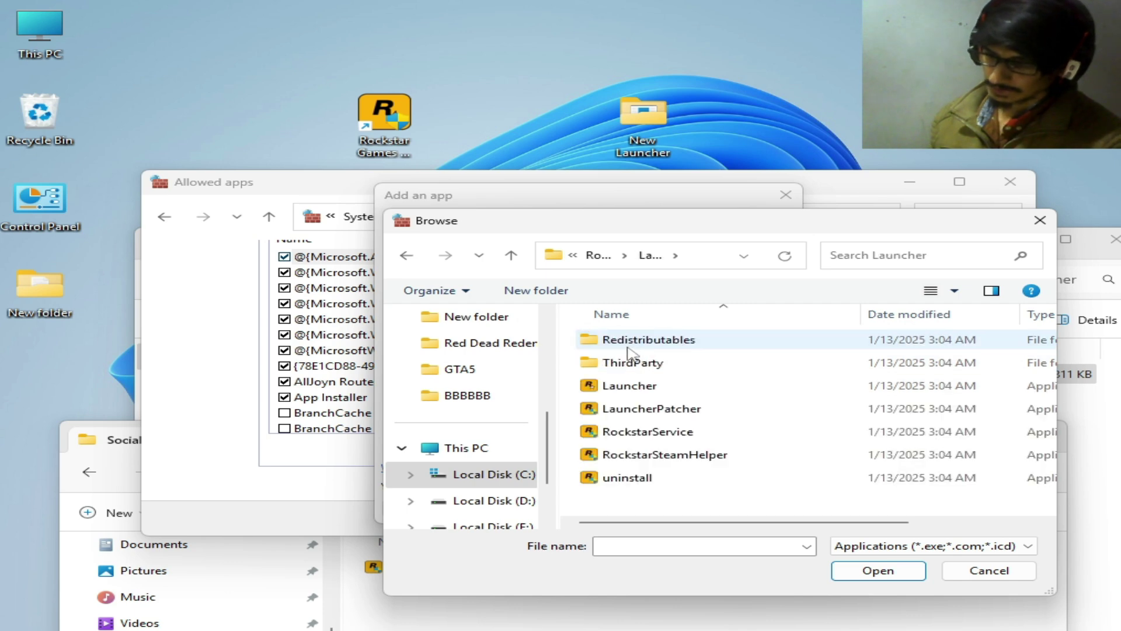
double_click(641, 345)
double_click(639, 340)
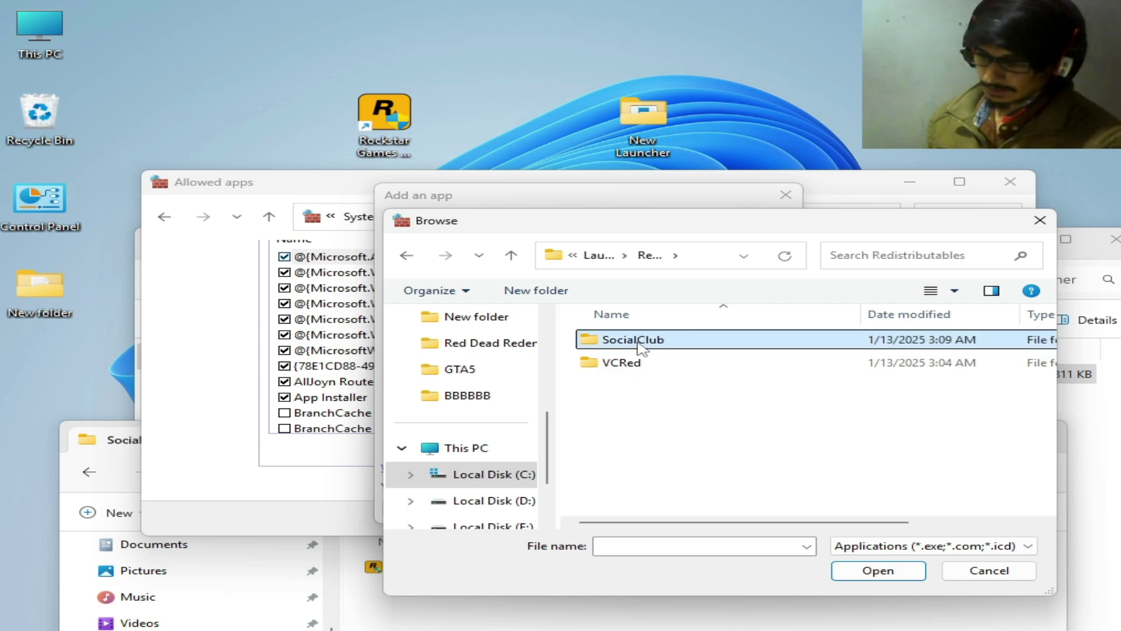
click(659, 345)
click(878, 570)
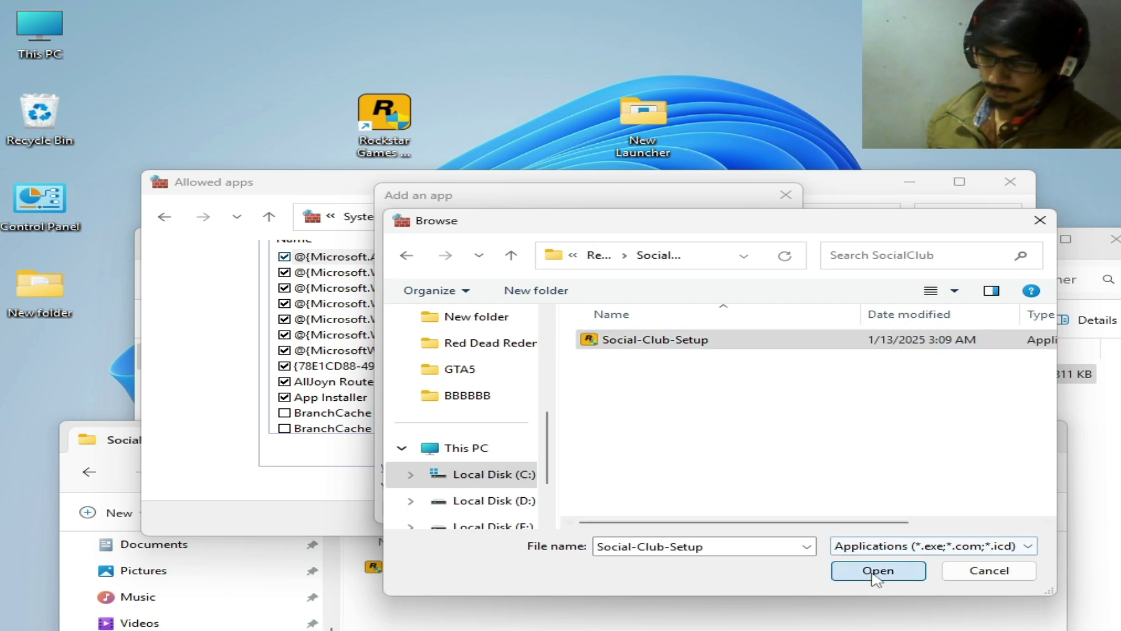
click(661, 506)
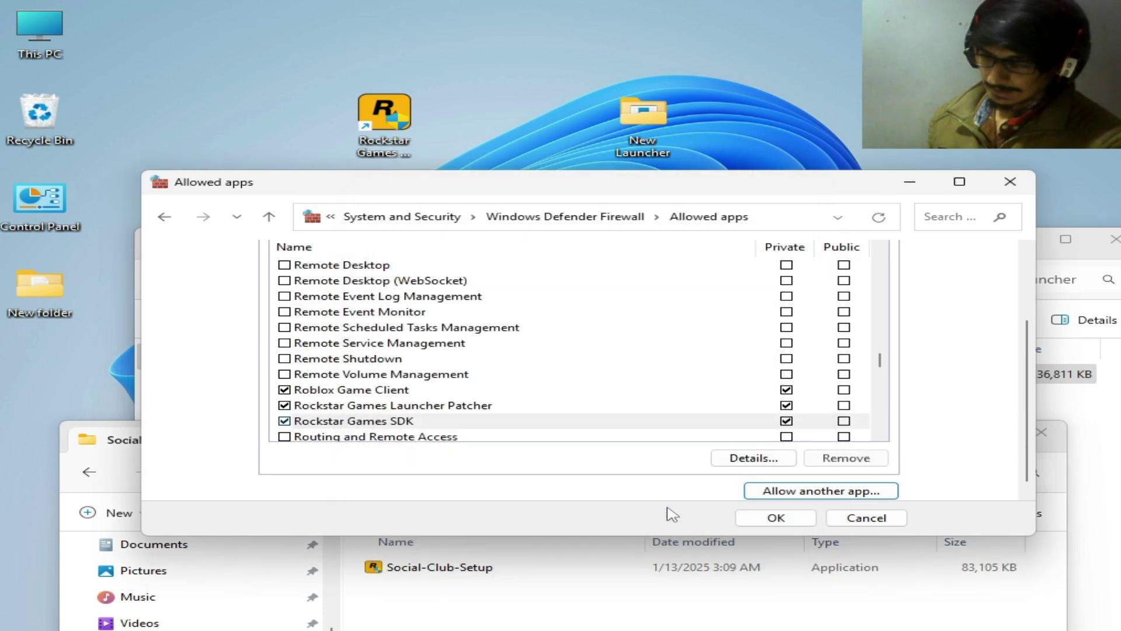
drag(879, 372, 811, 567)
click(776, 518)
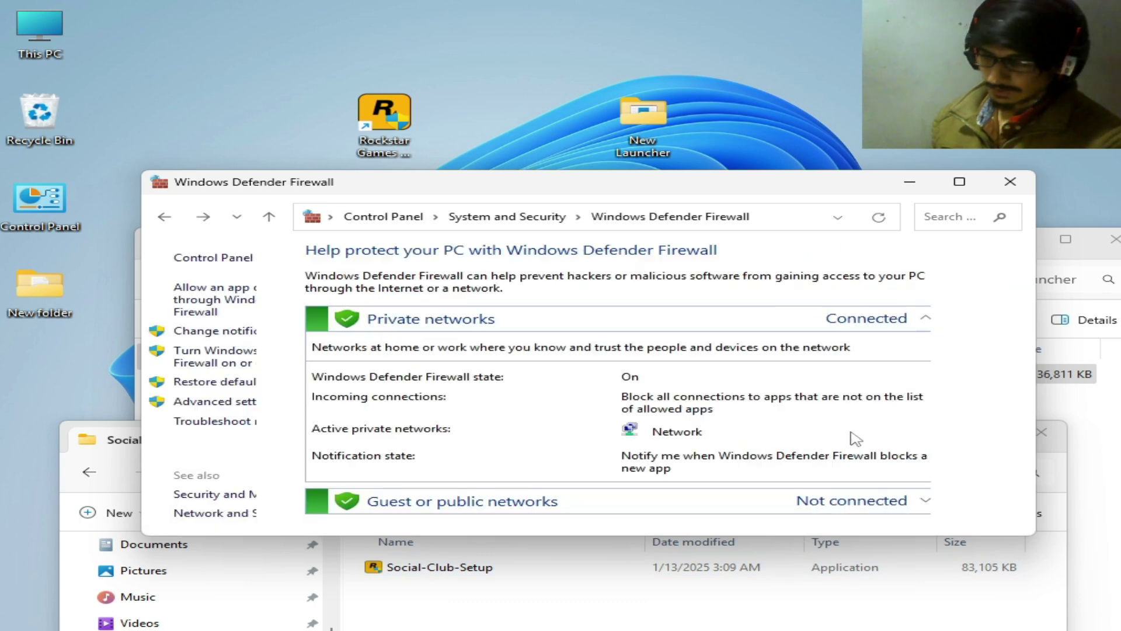
Step: Close the firewall window, minimize New Launcher, and move the SocialClub folder window up
click(1009, 182)
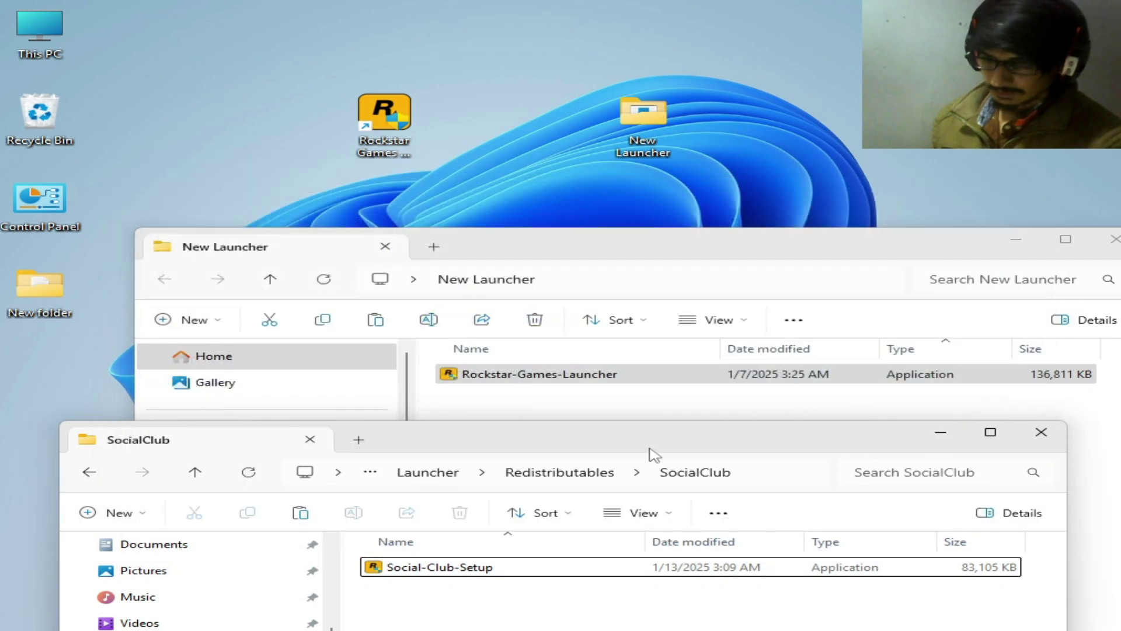
click(940, 254)
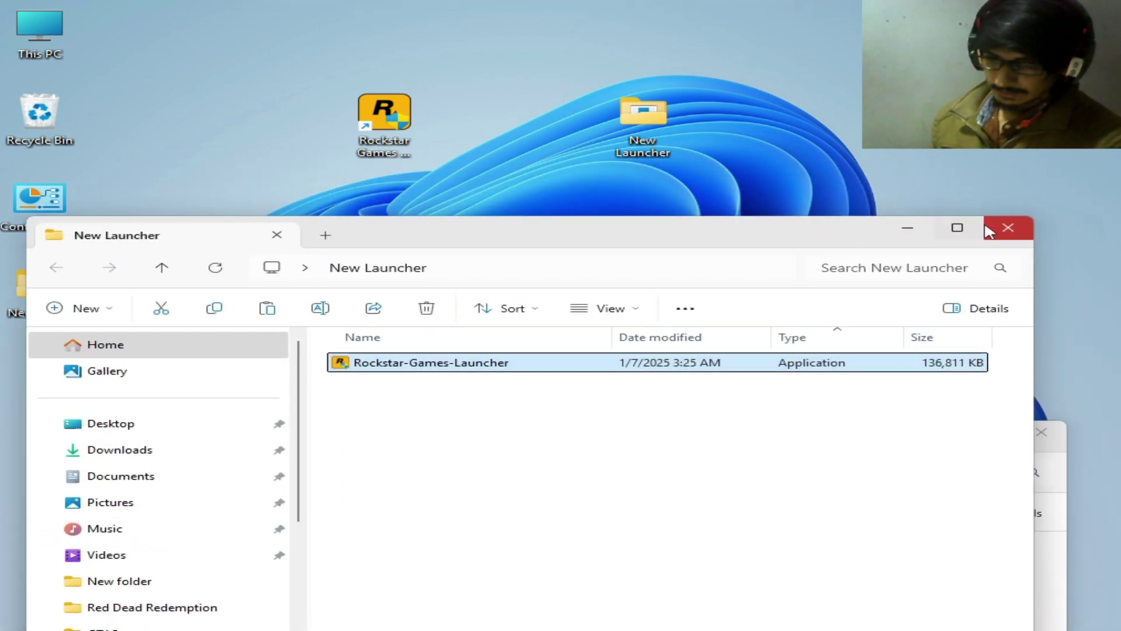
click(1016, 239)
drag(697, 441, 692, 205)
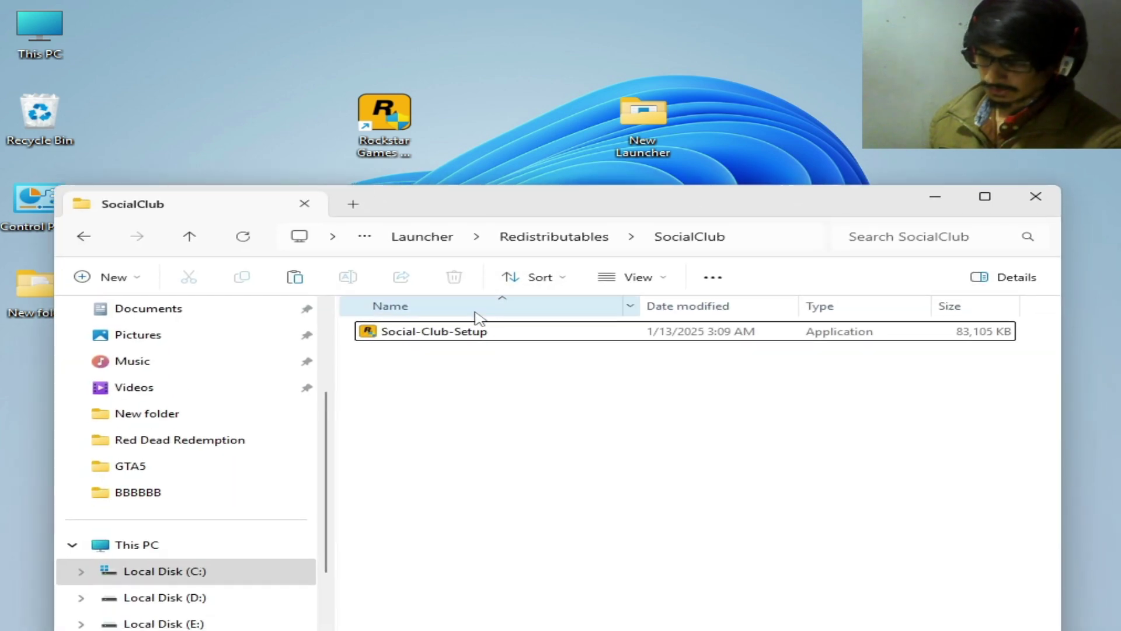
Step: Confirm Social-Club-Setup's compatibility settings still run it as administrator, leaving compatibility mode off
right_click(447, 339)
click(474, 458)
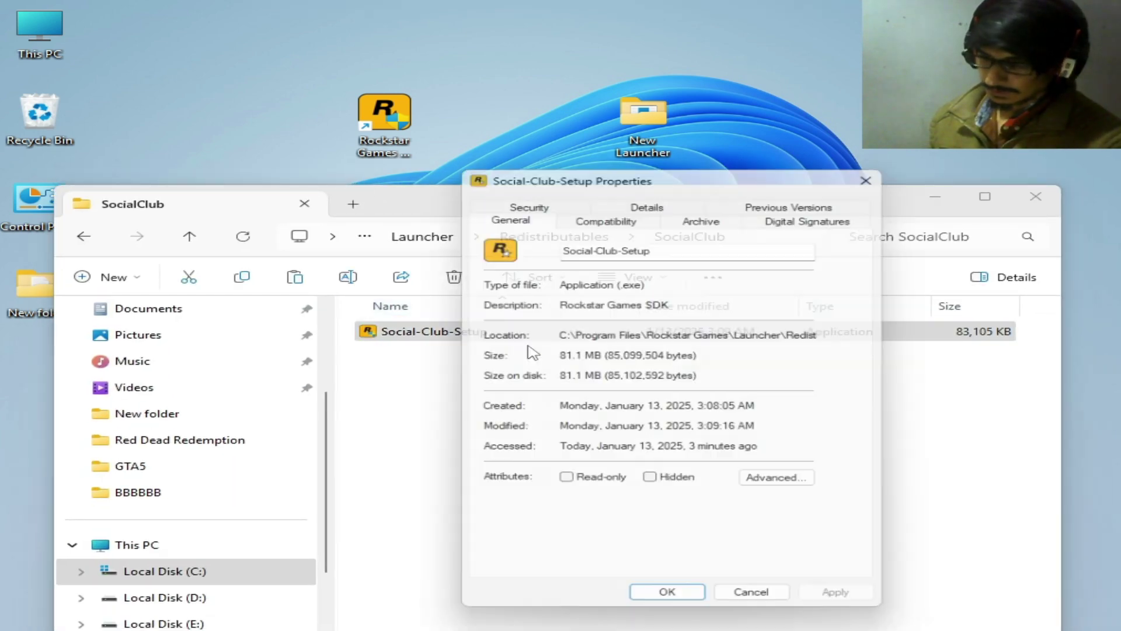
click(620, 216)
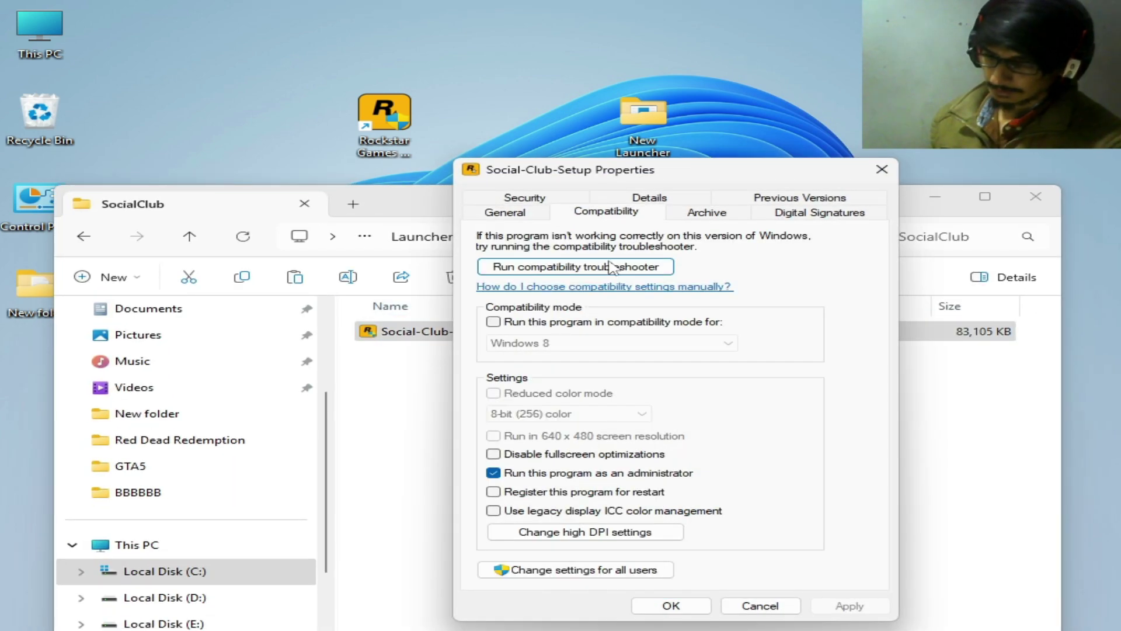
click(494, 321)
click(493, 322)
click(848, 606)
click(671, 605)
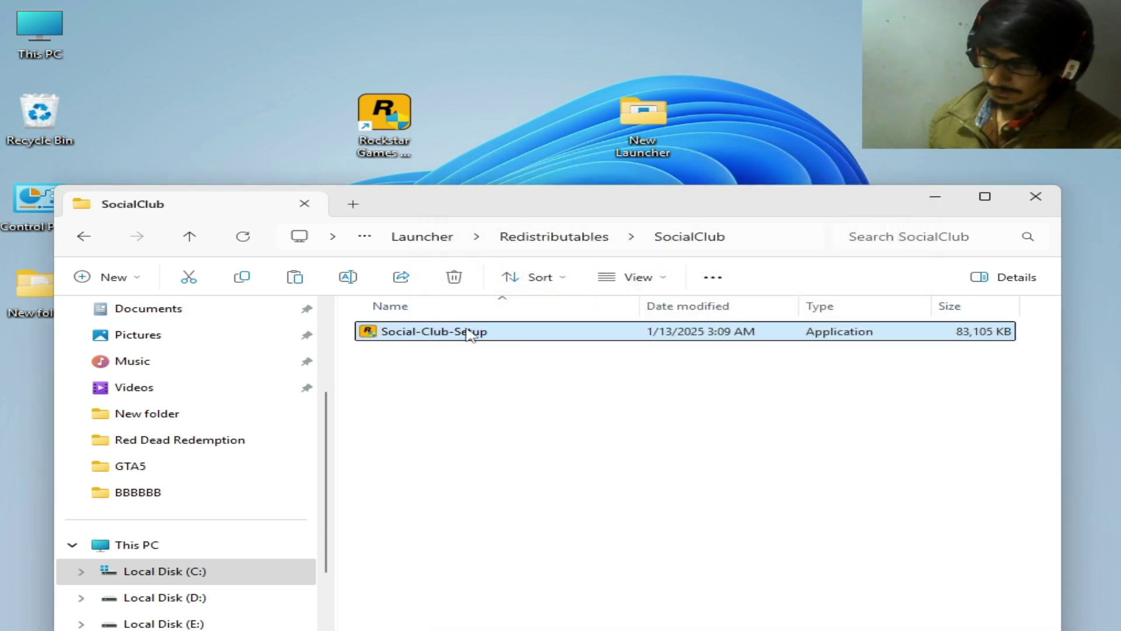
right_click(467, 333)
Step: Run Social-Club-Setup as administrator, accept the license, install the SDK, and close Explorer
click(503, 325)
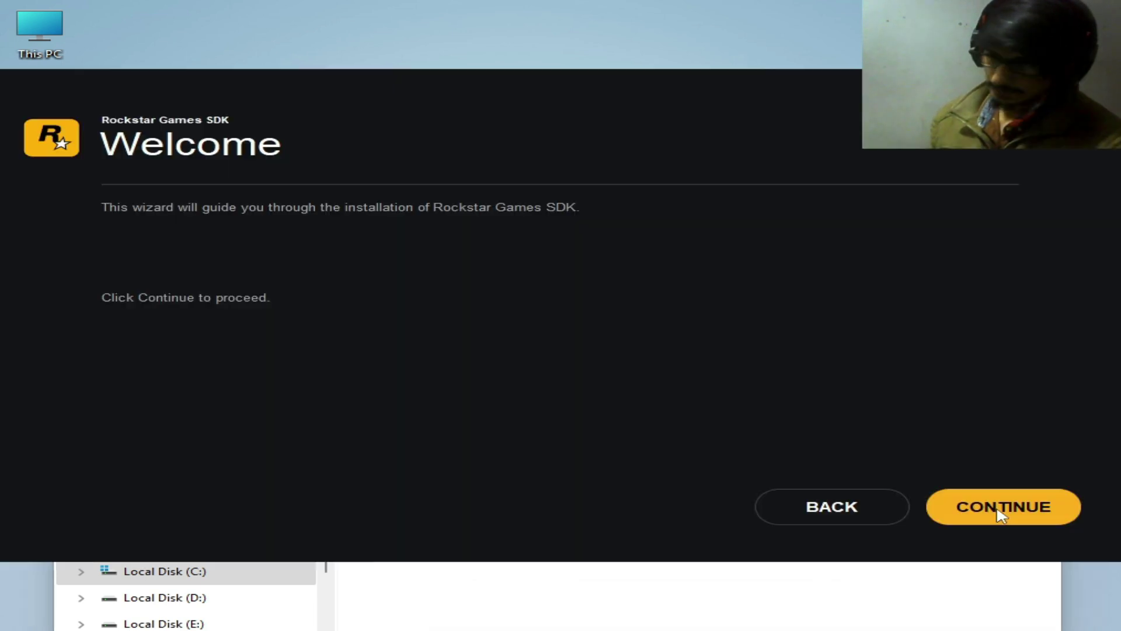
click(1000, 515)
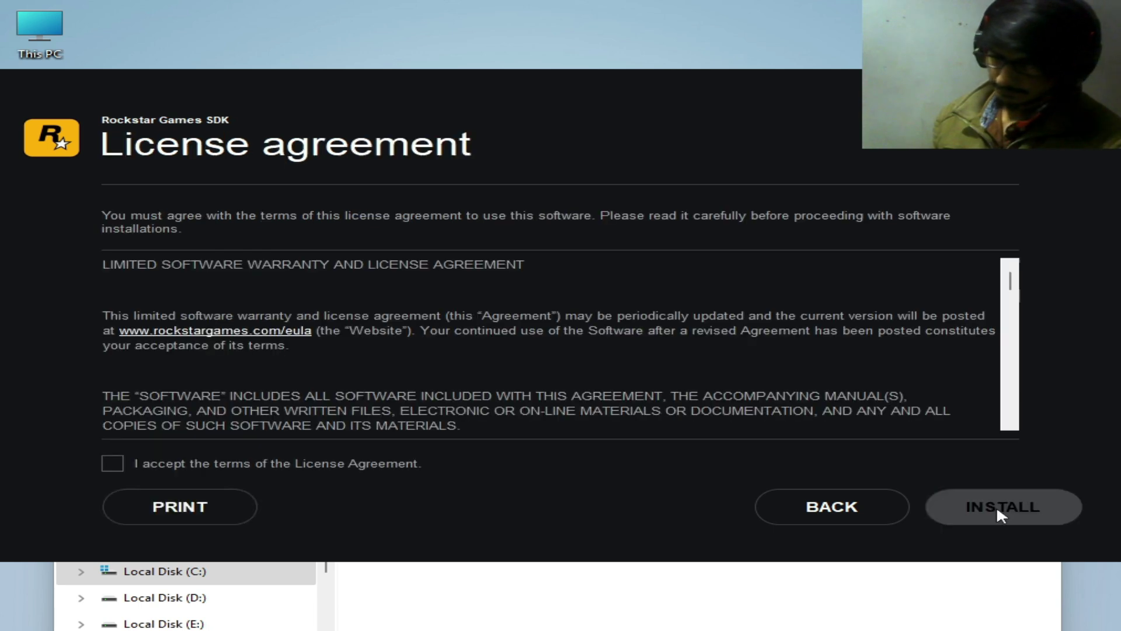
click(114, 464)
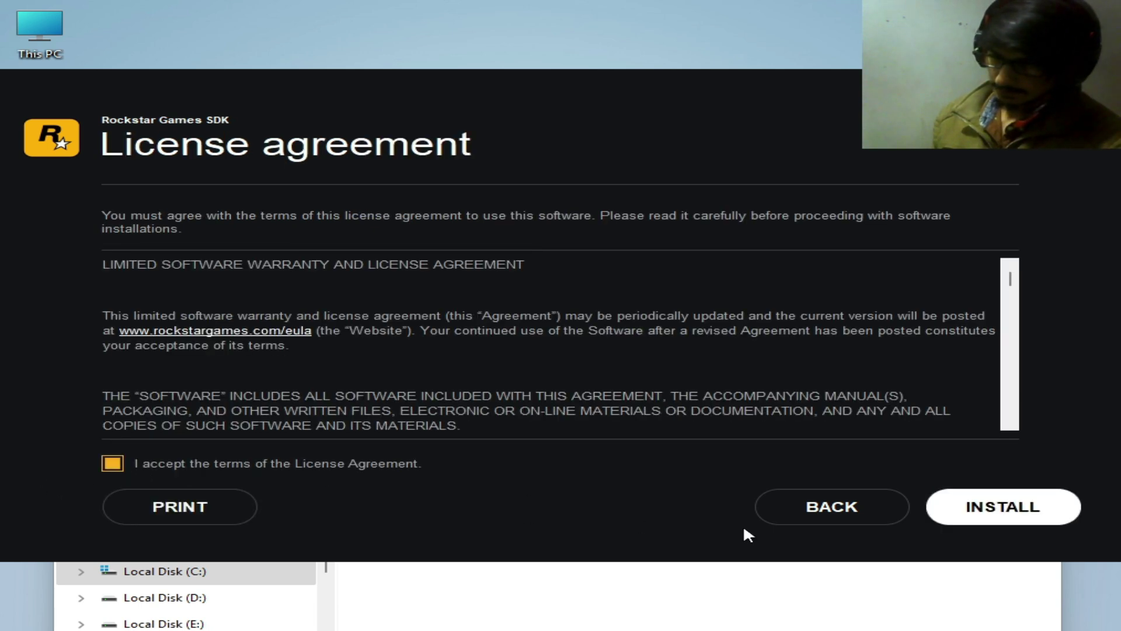
click(1003, 506)
click(987, 517)
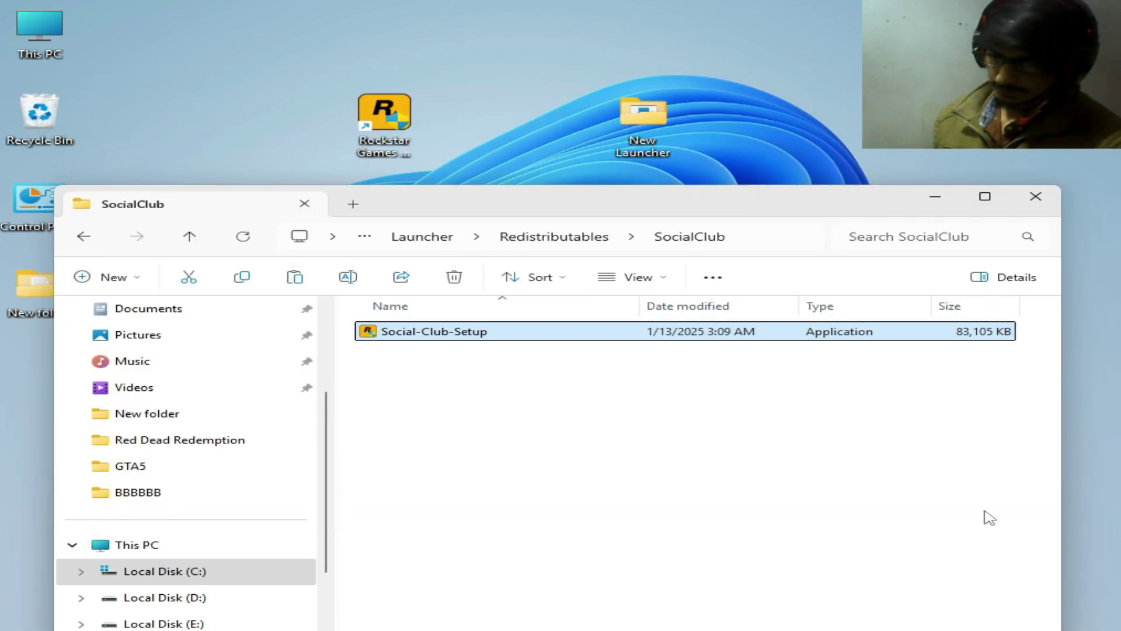
click(1018, 200)
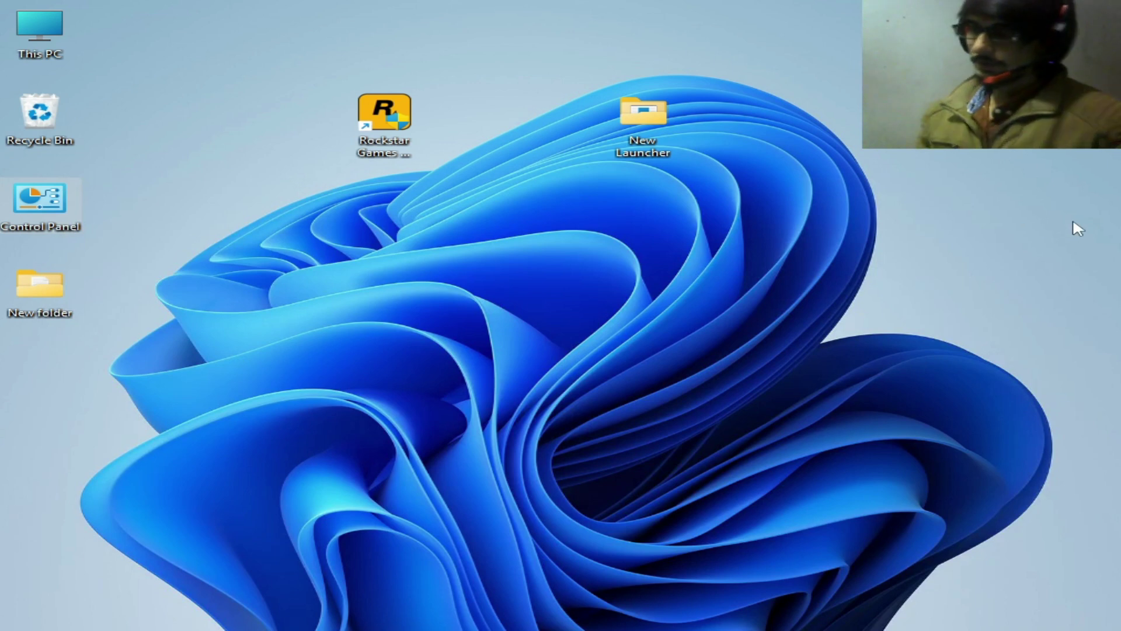